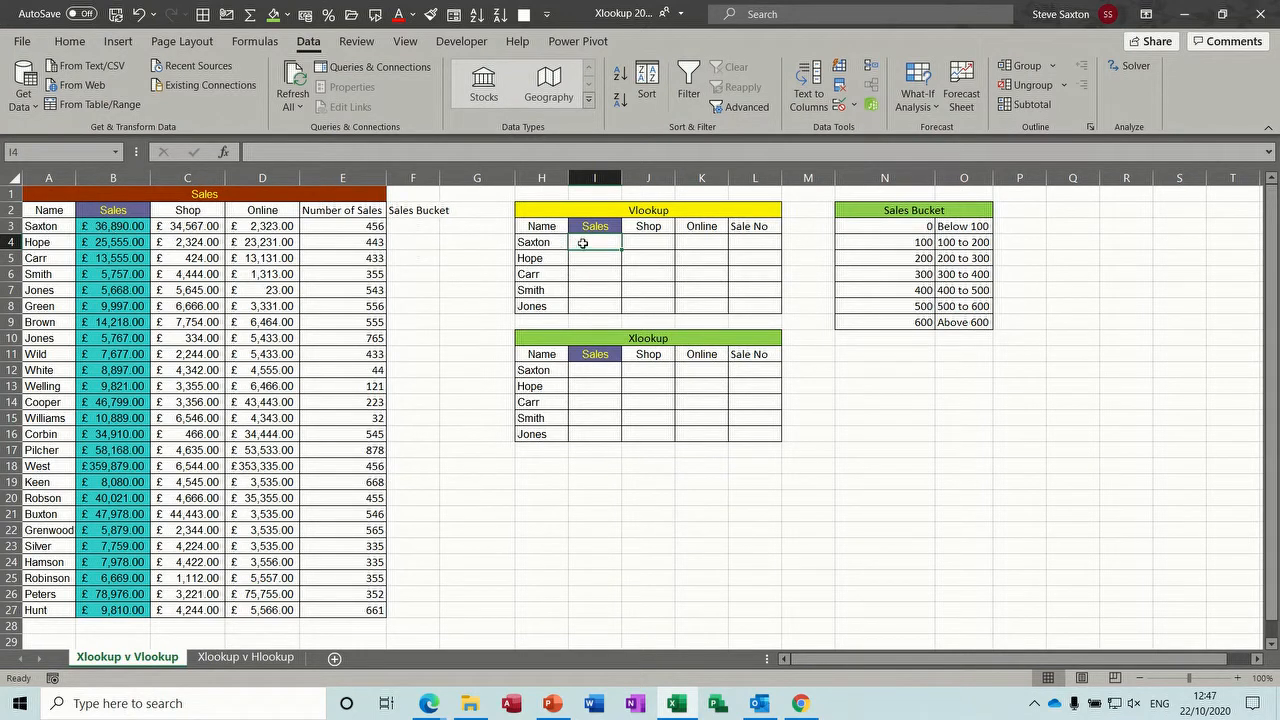
Enter =VLOOKUP(H4,A3:E27,2,0) in the Vlookup table's first Sales cell, I4, and apply the pound accounting format to it
type("=vlookup(")
left_click(530, 242)
type(",")
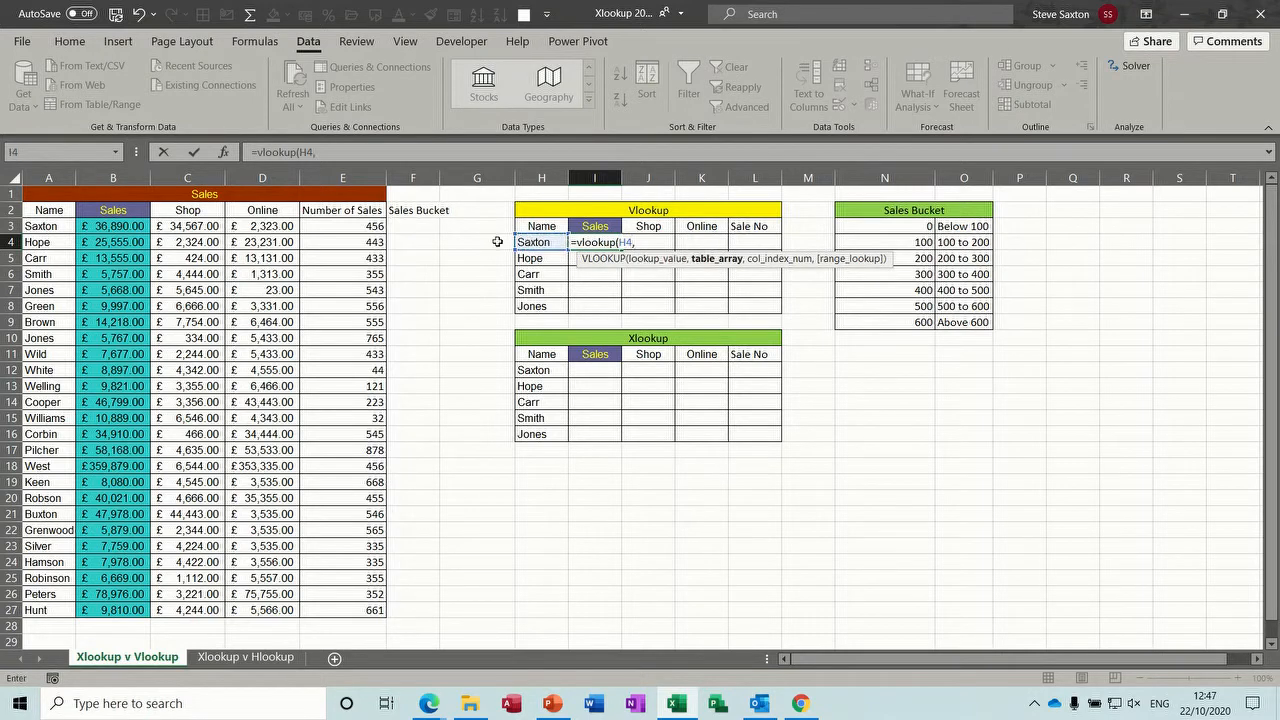
left_click_drag(52, 227, 320, 609)
type(",")
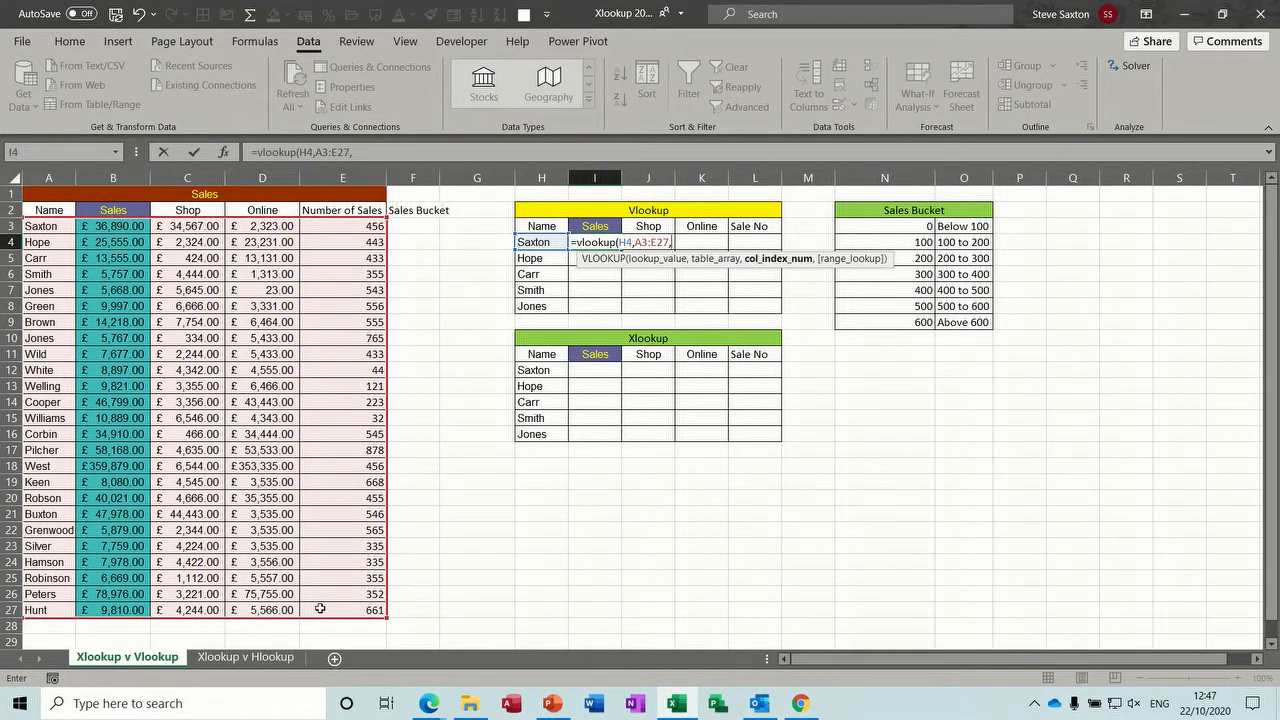
type("2,0")
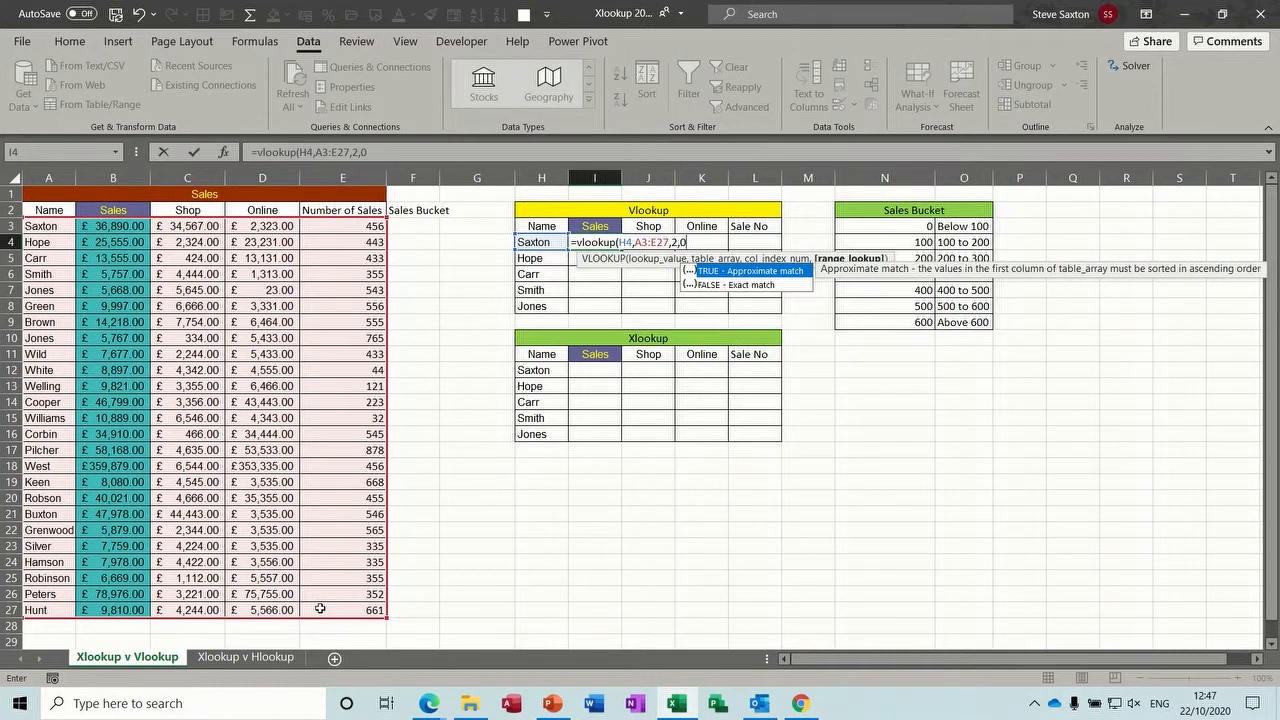
type(")")
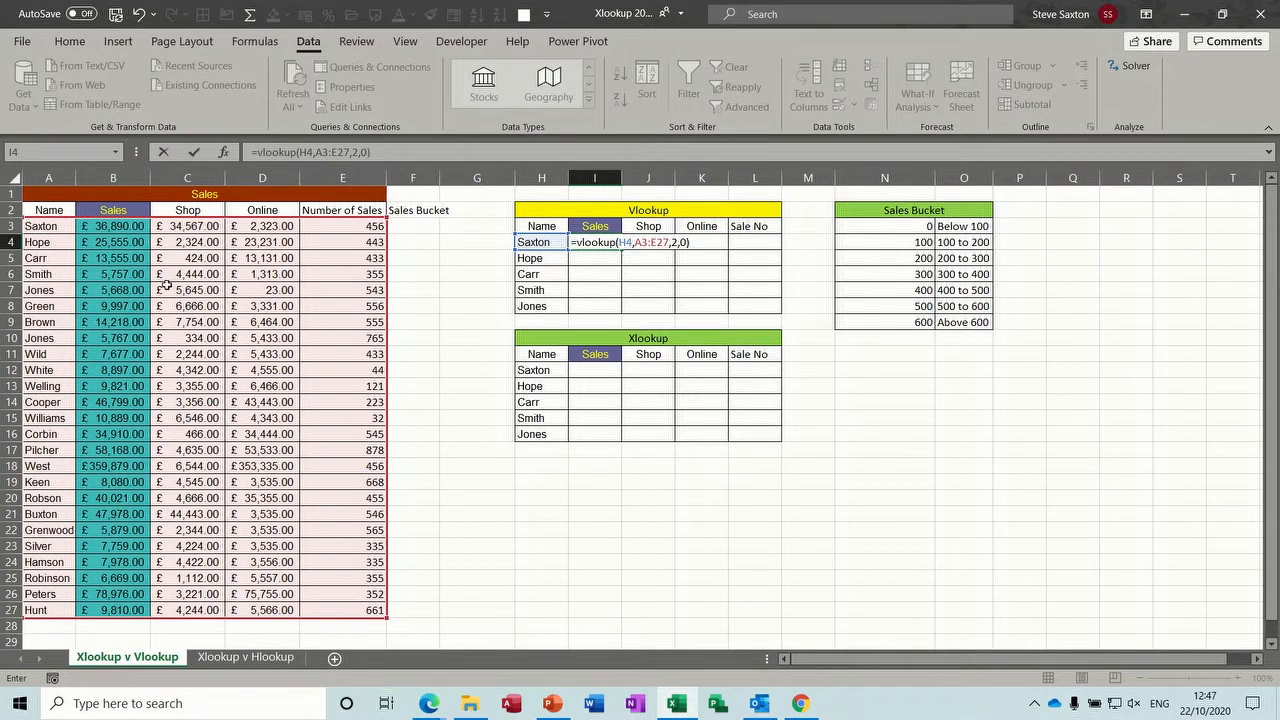
left_click(193, 152)
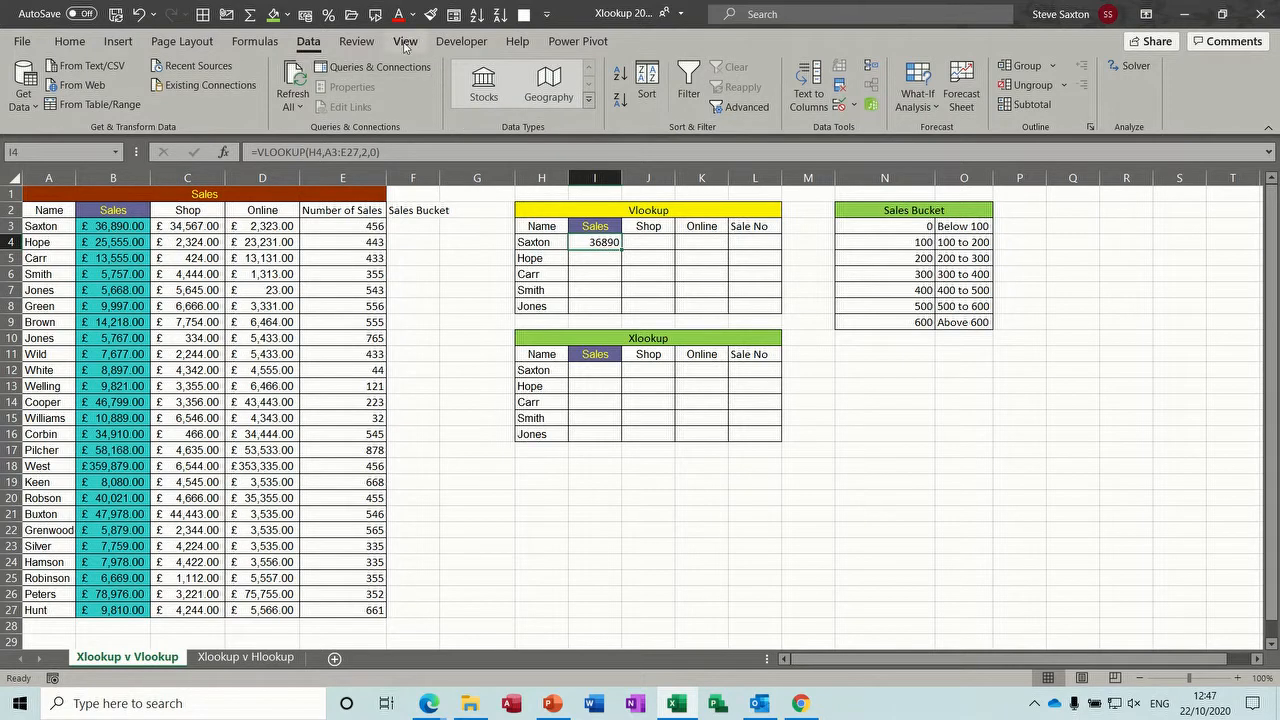
left_click(306, 14)
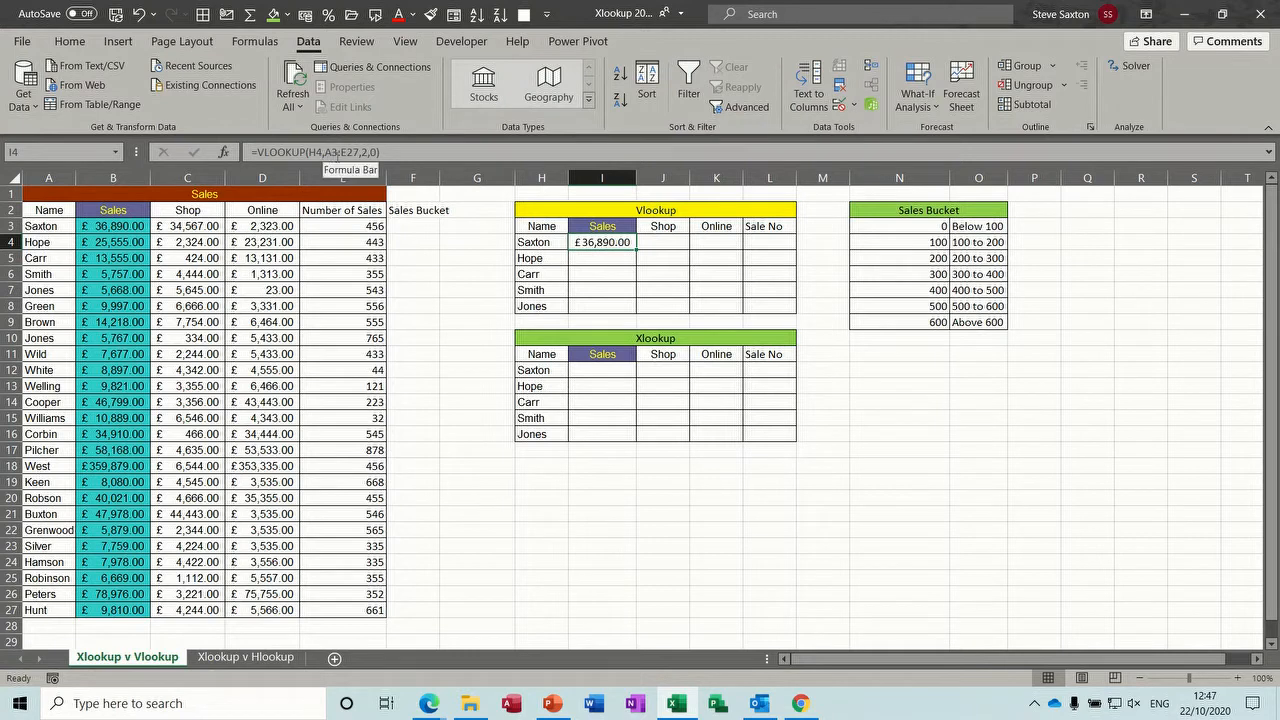
Make the table range in I4's formula absolute as $A$3:$E$27, fill the formula across to L4 and check the copied lookup reference
left_click_drag(325, 151, 360, 151)
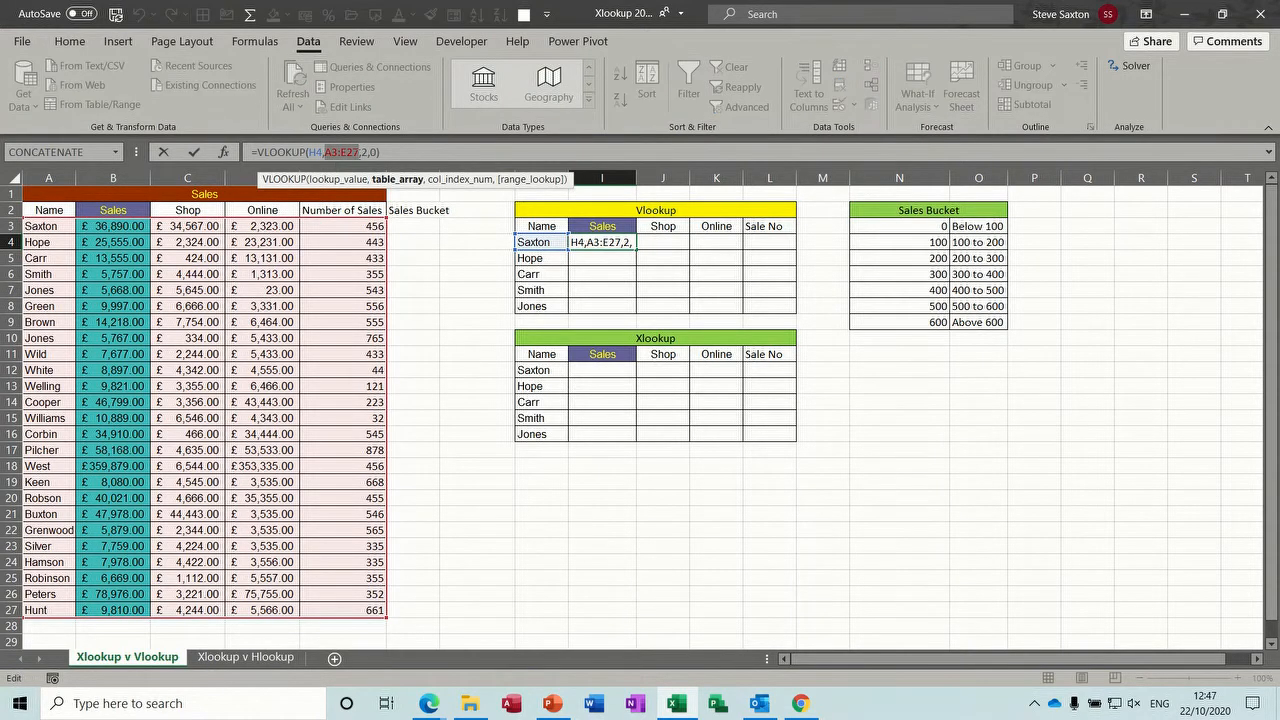
key("F4")
left_click(194, 151)
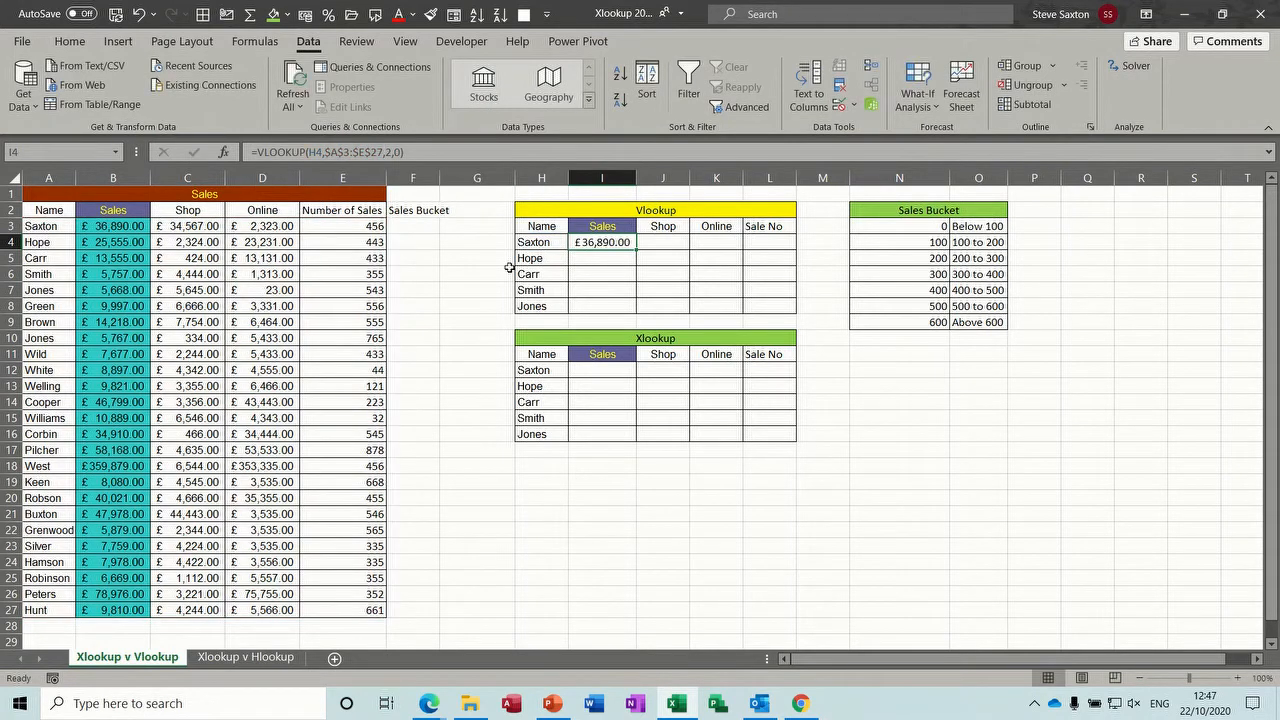
left_click_drag(636, 250, 777, 246)
left_click(663, 242)
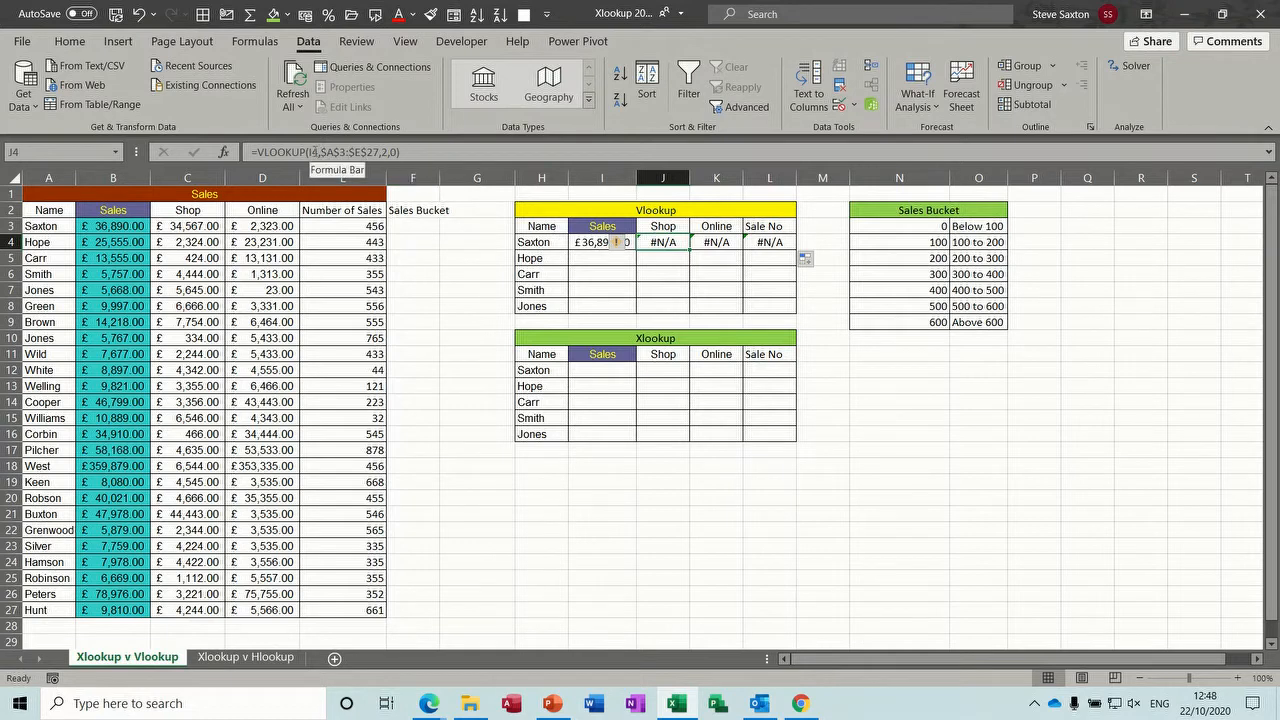
left_click(585, 242)
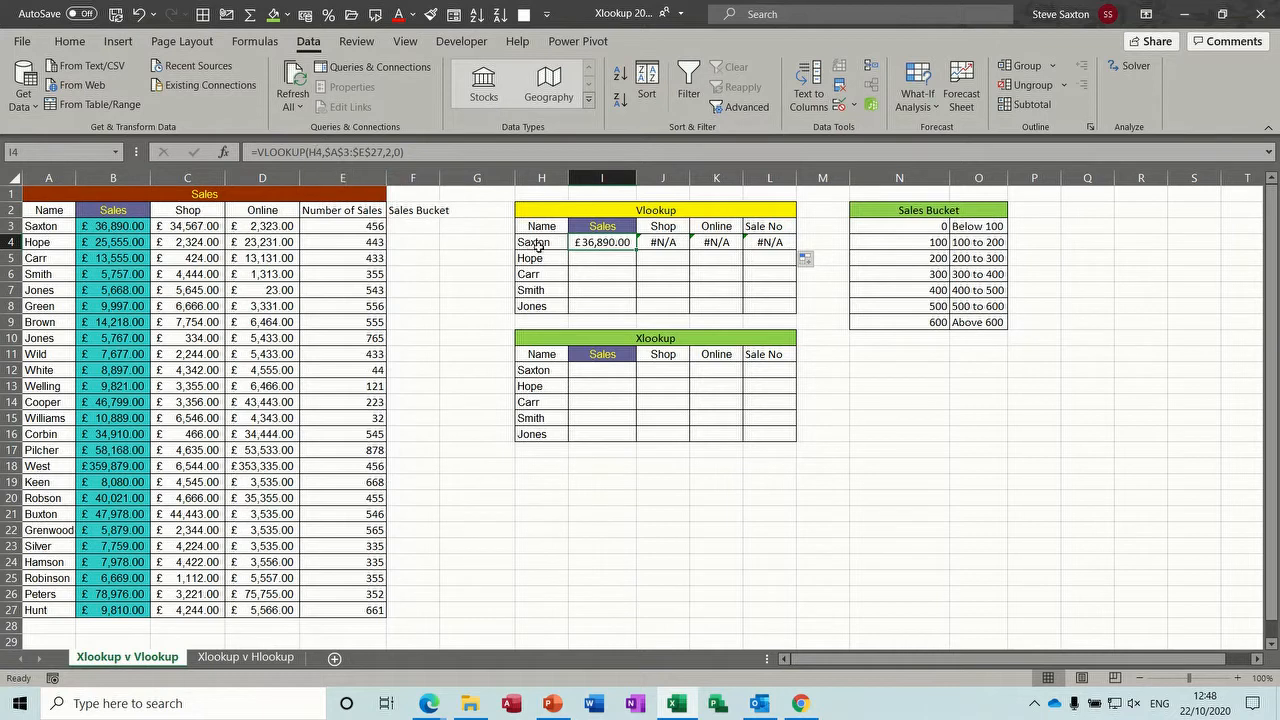
left_click(657, 242)
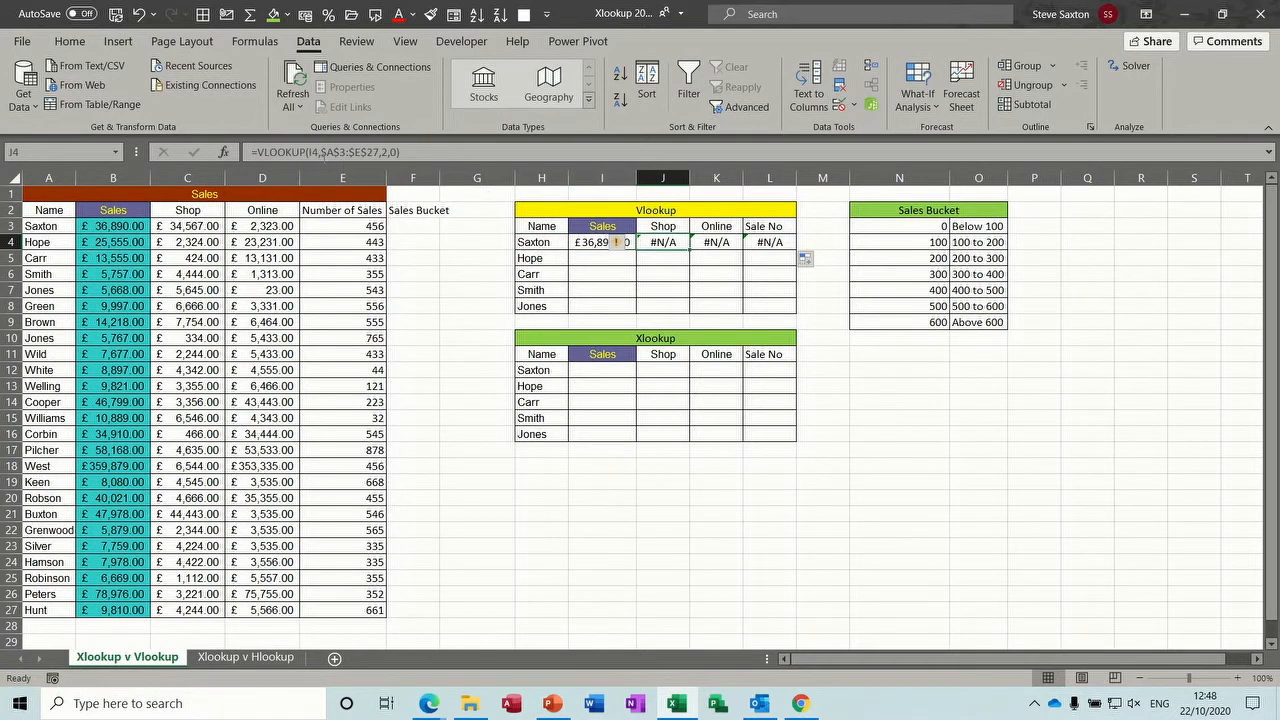
Correct the Shop formula in J4 to look up H4 and return column 3: =VLOOKUP(H4,$A$3:$E$27,3,0)
left_click(313, 152)
key("BackSpace")
type("h")
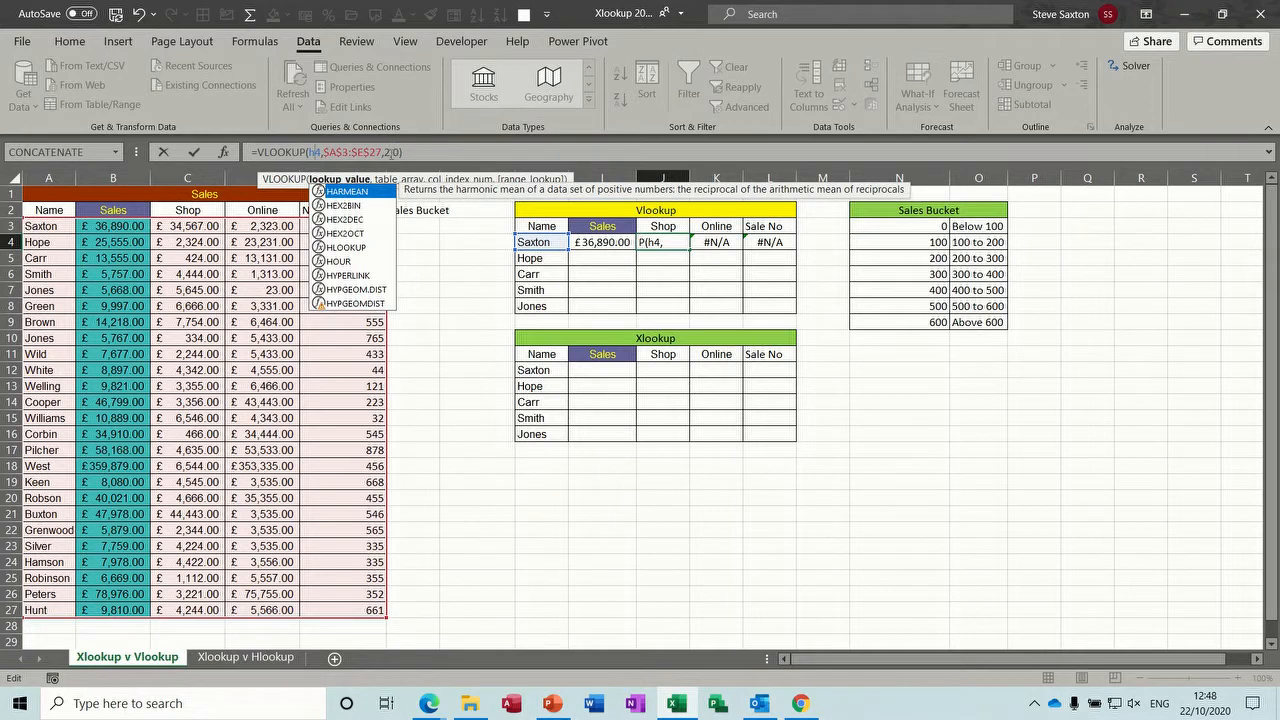
left_click(386, 152)
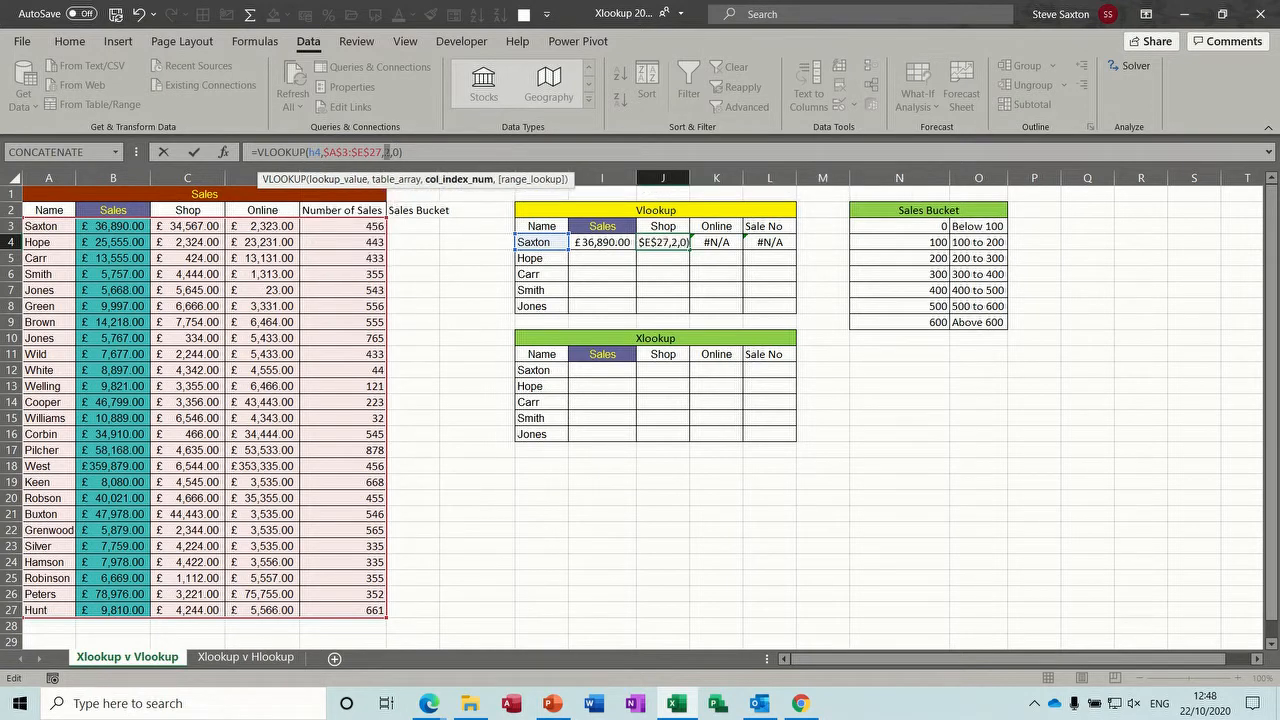
type("3")
left_click(193, 152)
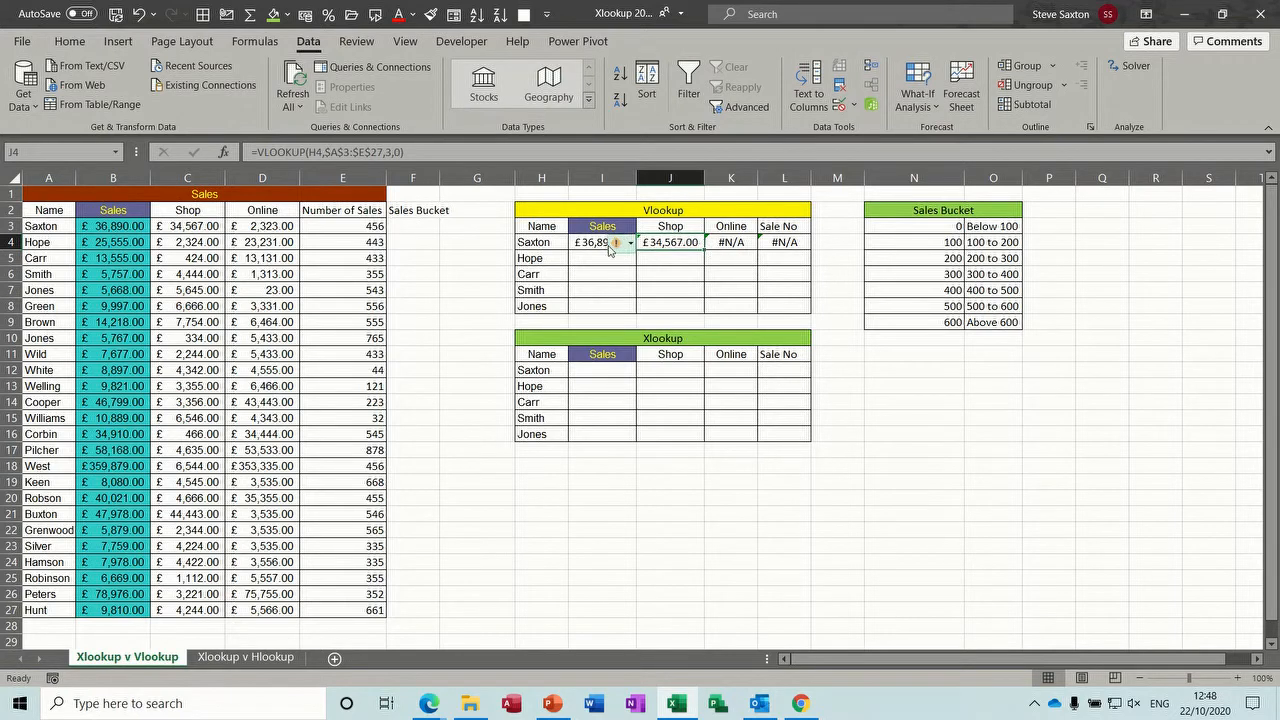
Clear the formulas in I4:L4 and enter =VLOOKUP(H4,A3:E27,{2,3,4,5},0) in I4 to return all four columns
left_click_drag(600, 242, 776, 243)
key("Delete")
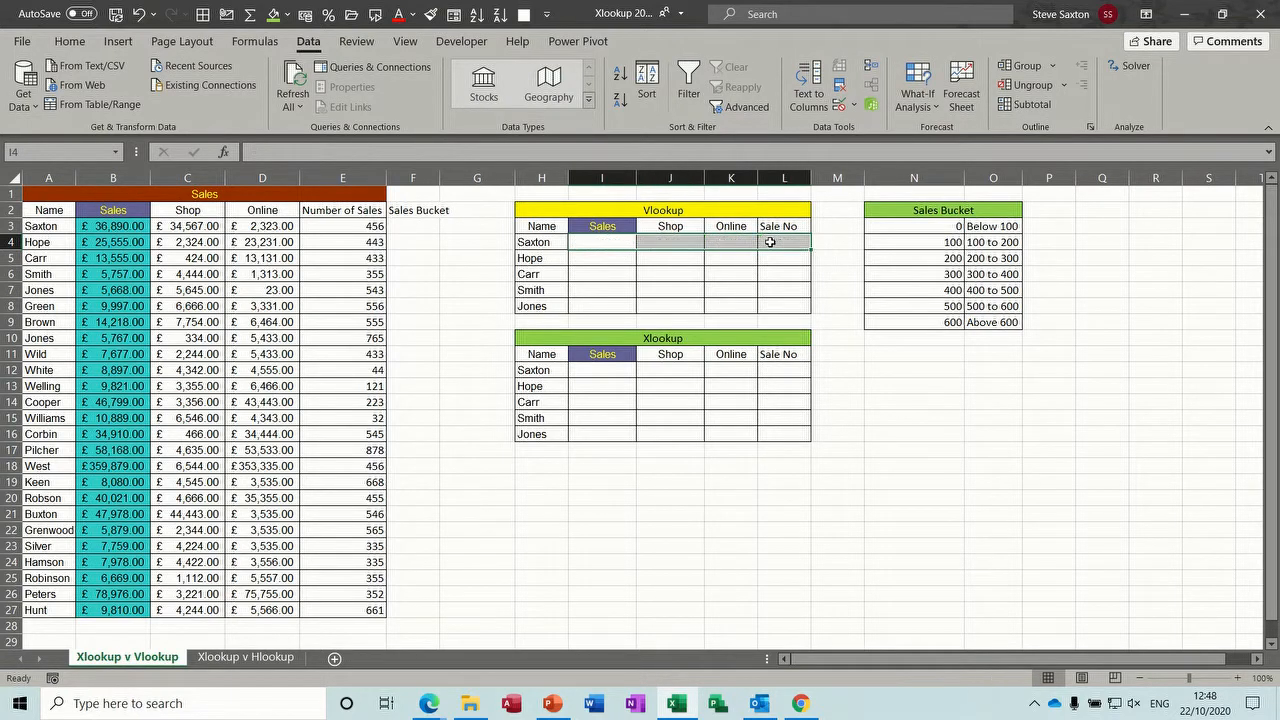
left_click(598, 243)
type("=vlookup(")
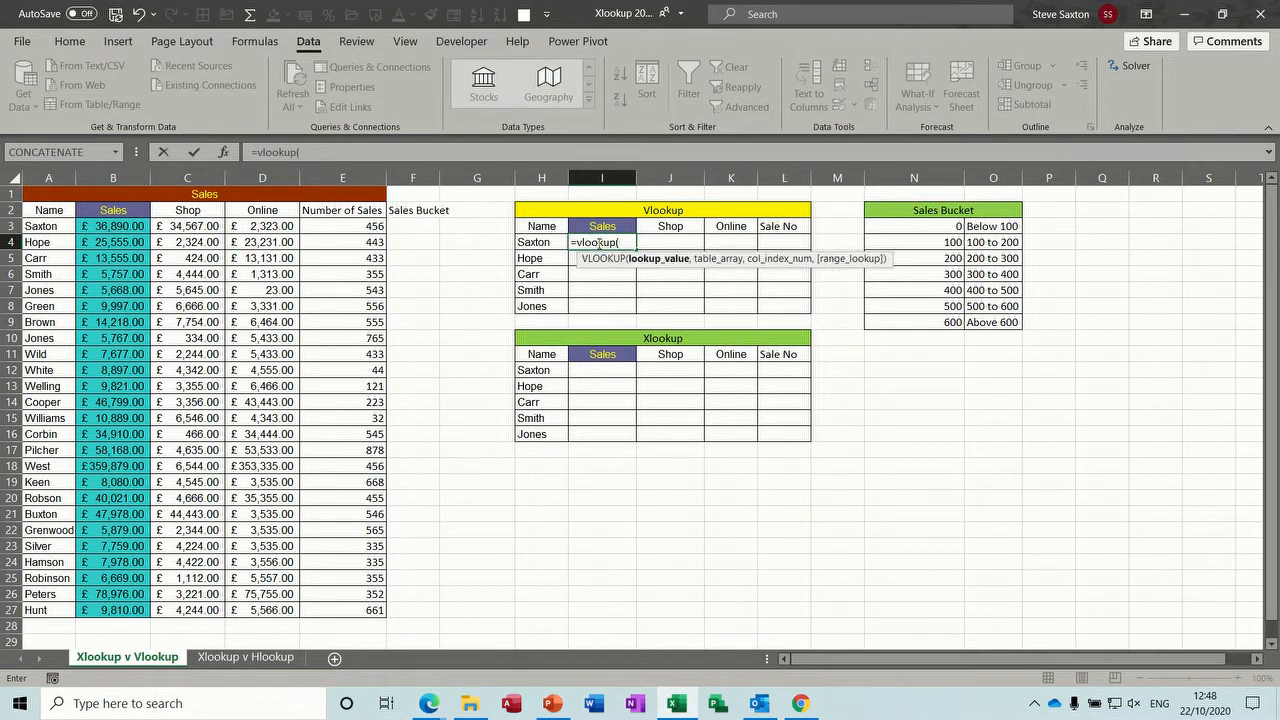
left_click(531, 243)
type(",")
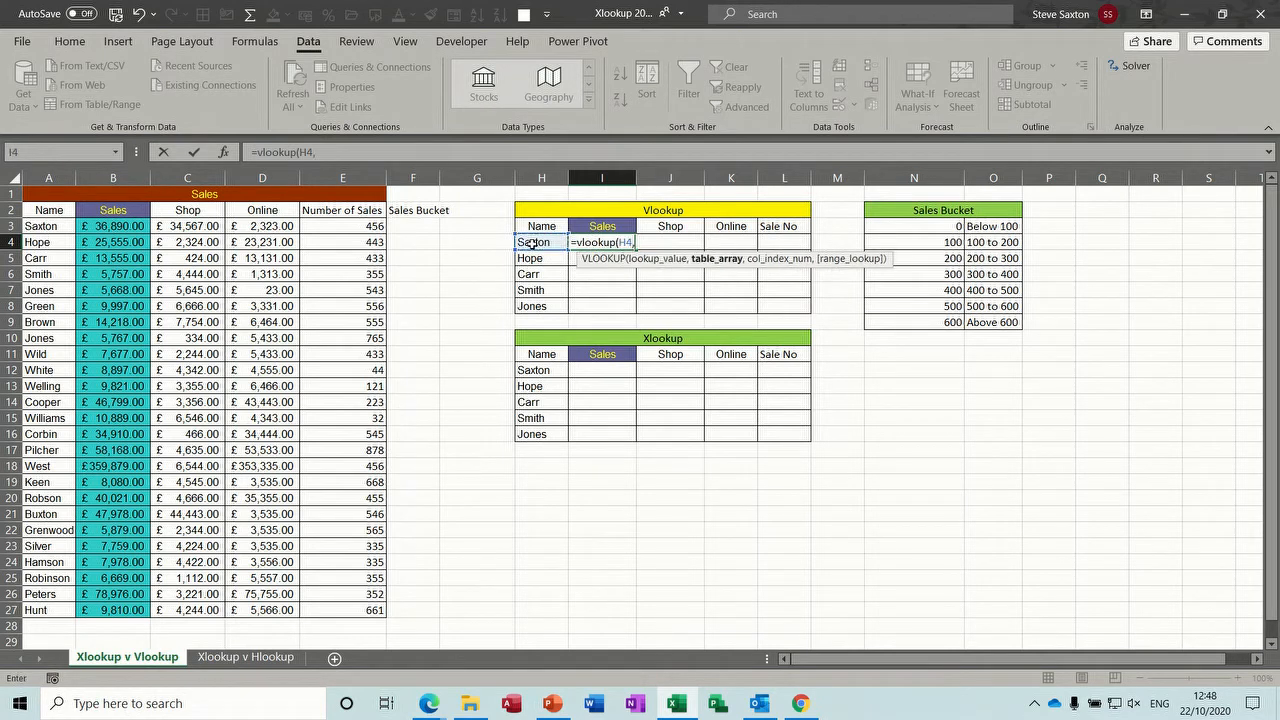
left_click_drag(41, 227, 342, 609)
type(",")
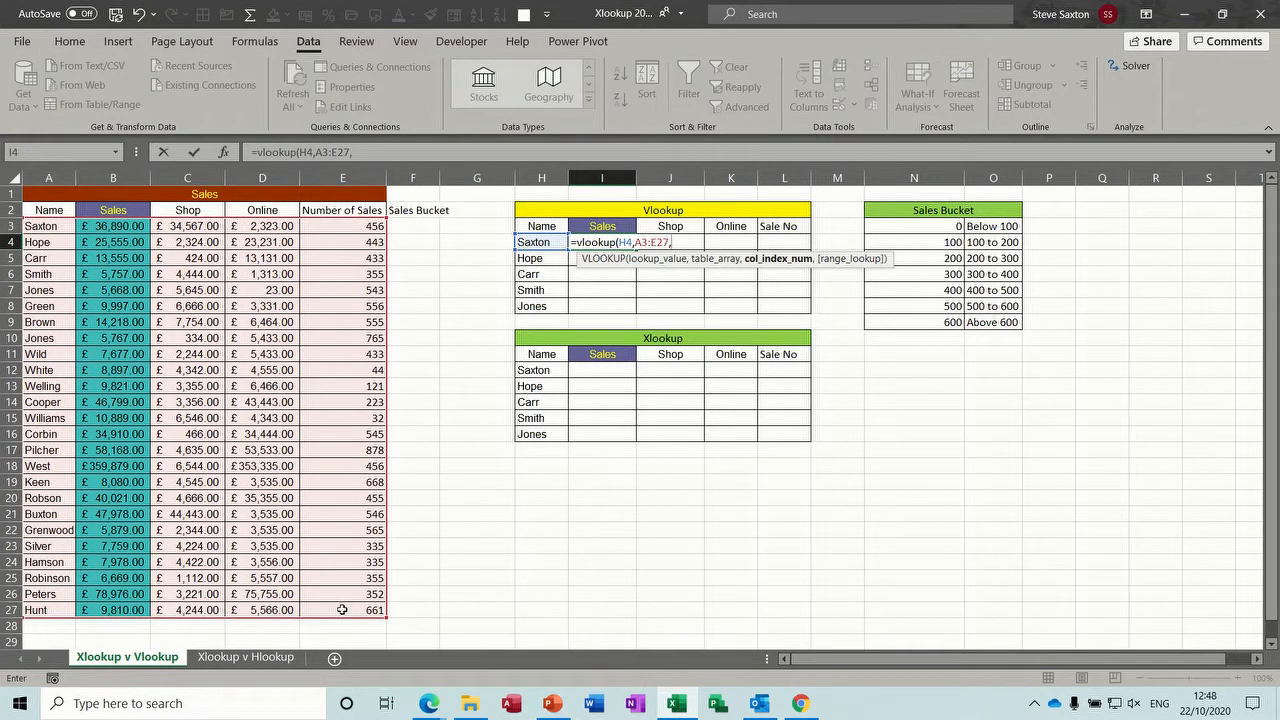
type("{2,3,4,5},")
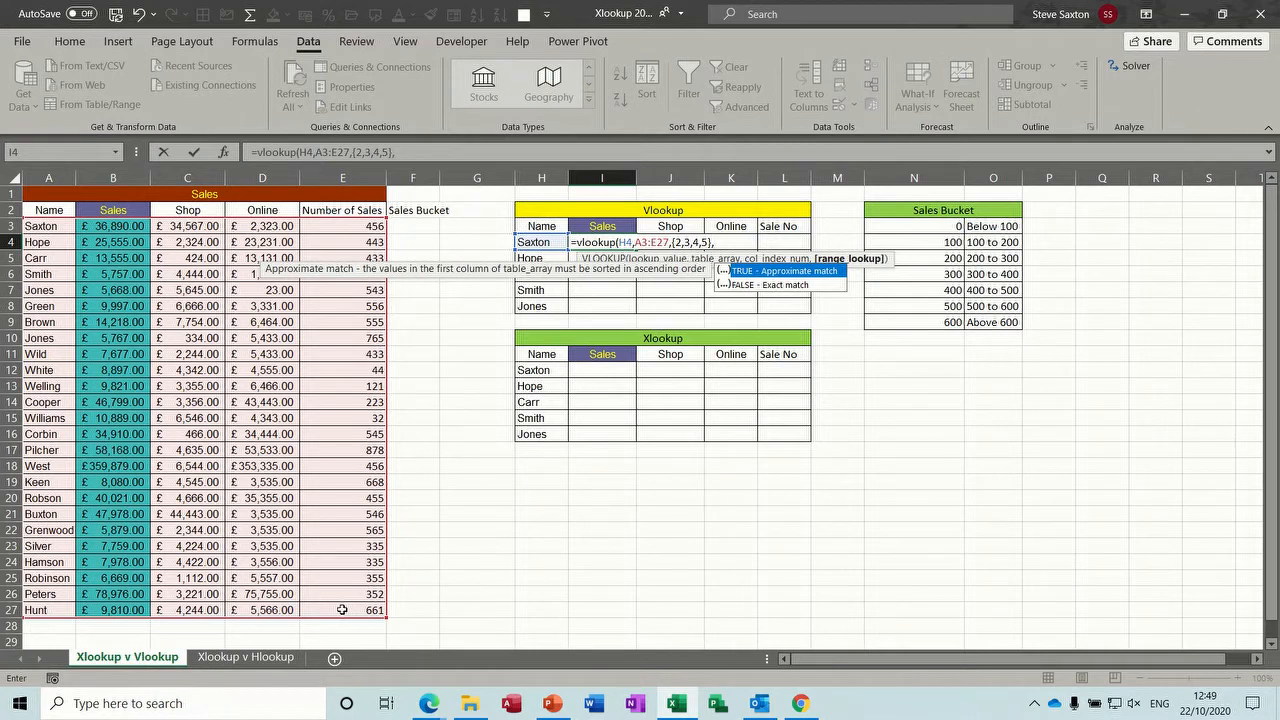
type("0)")
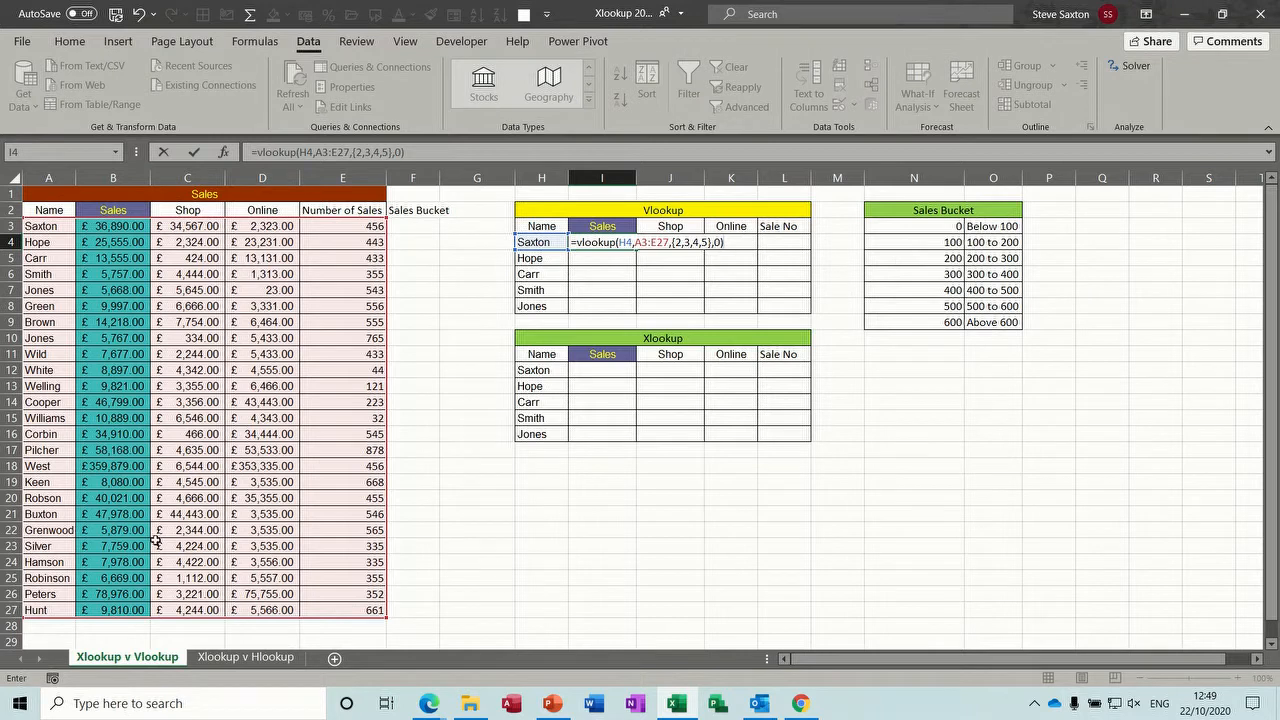
left_click(194, 152)
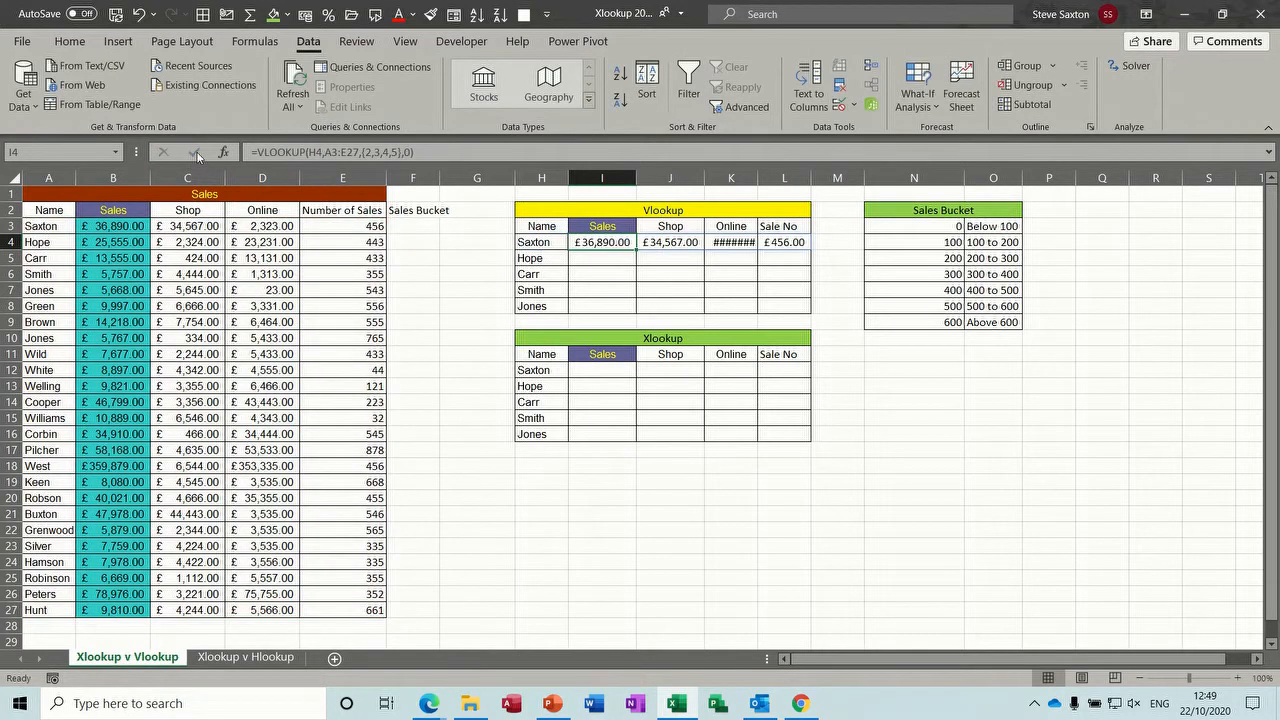
AutoFit column K and set the Sale No cell L4 to the General number format
double_click(757, 178)
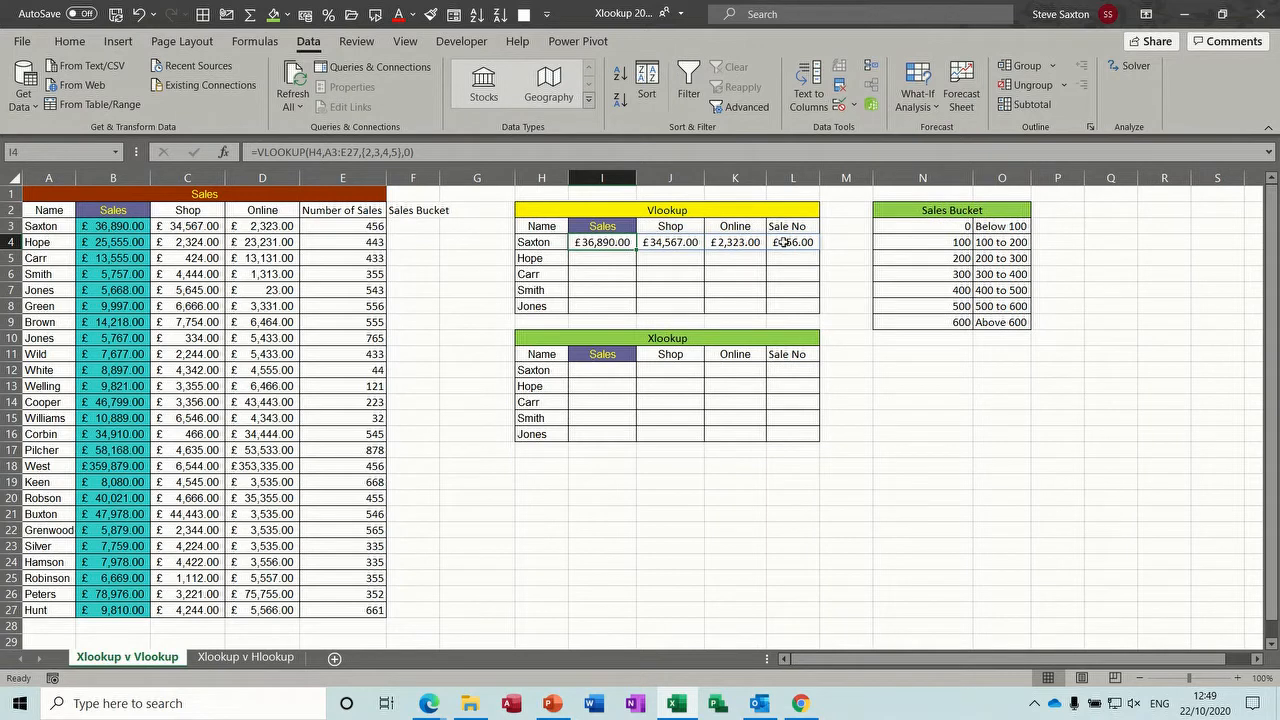
left_click(788, 243)
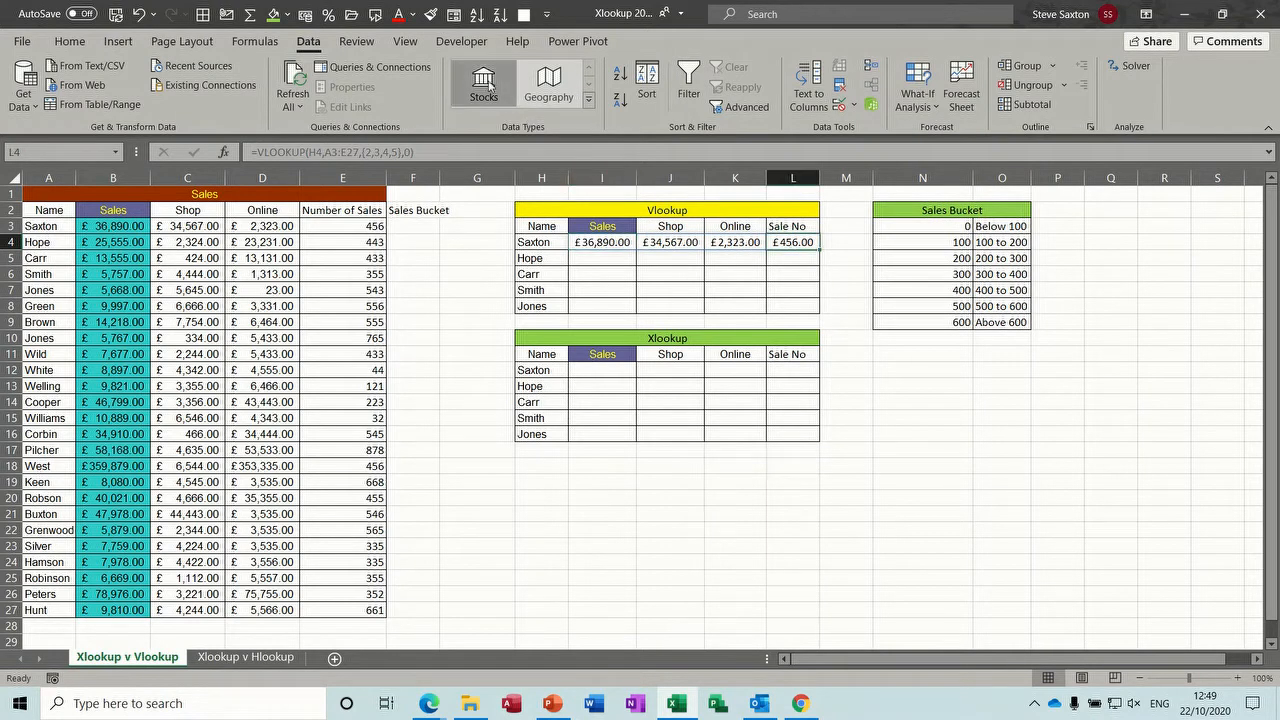
left_click(70, 42)
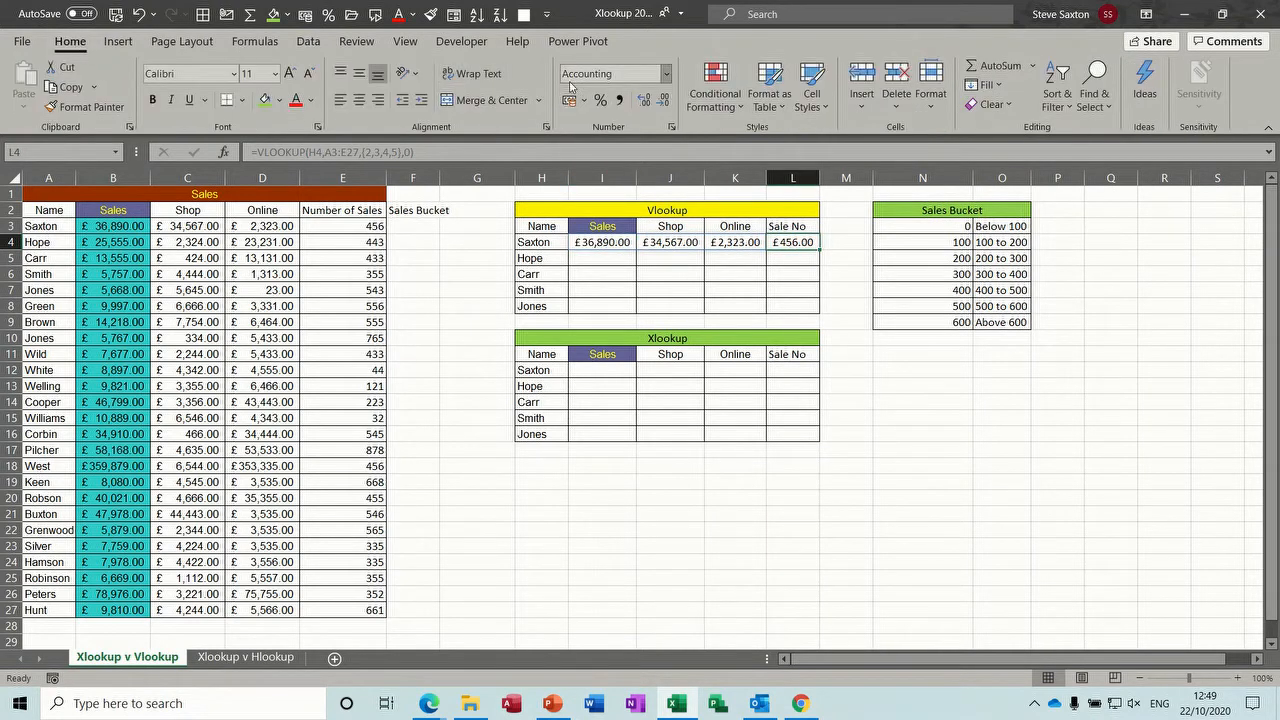
left_click(664, 74)
left_click(663, 111)
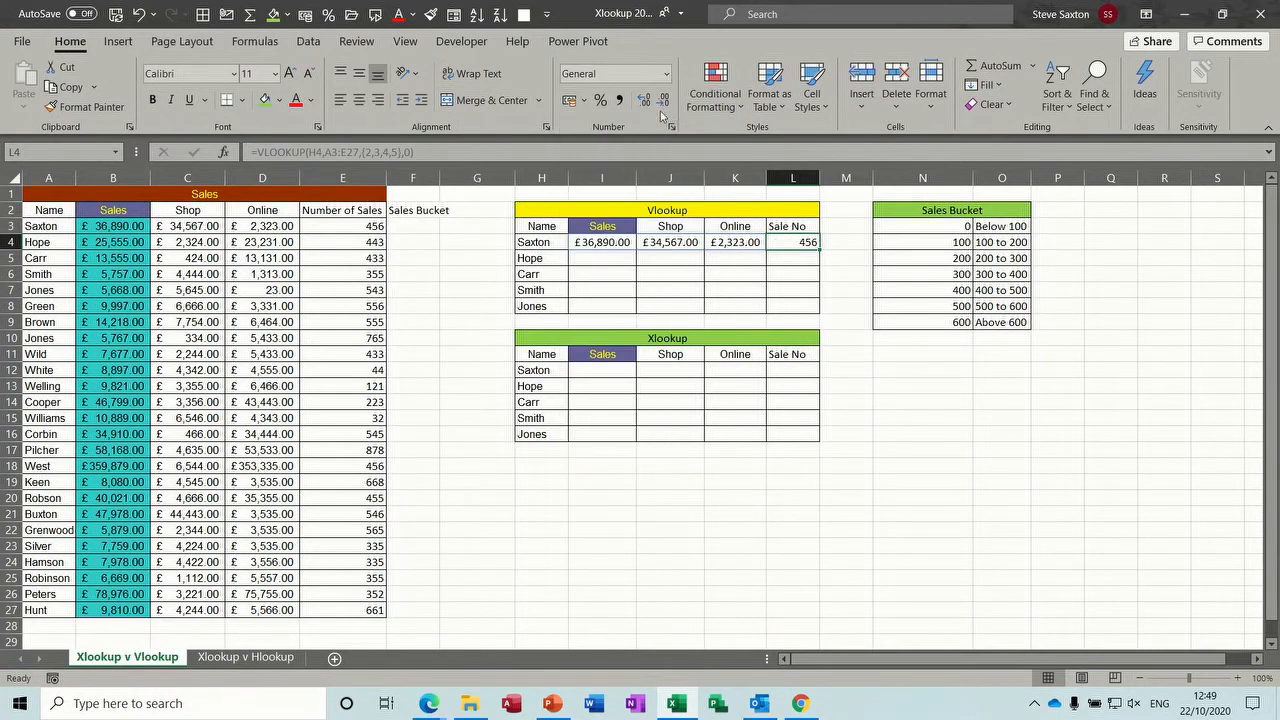
left_click(605, 244)
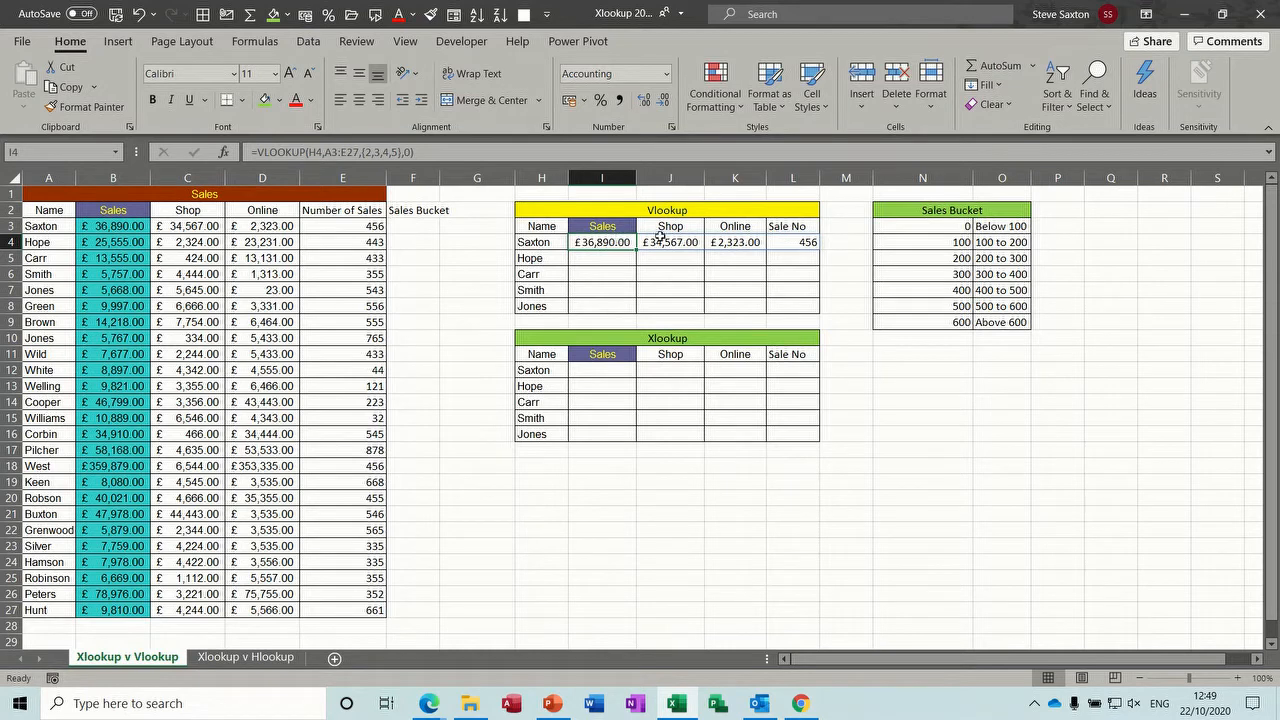
left_click(665, 241)
left_click(731, 256)
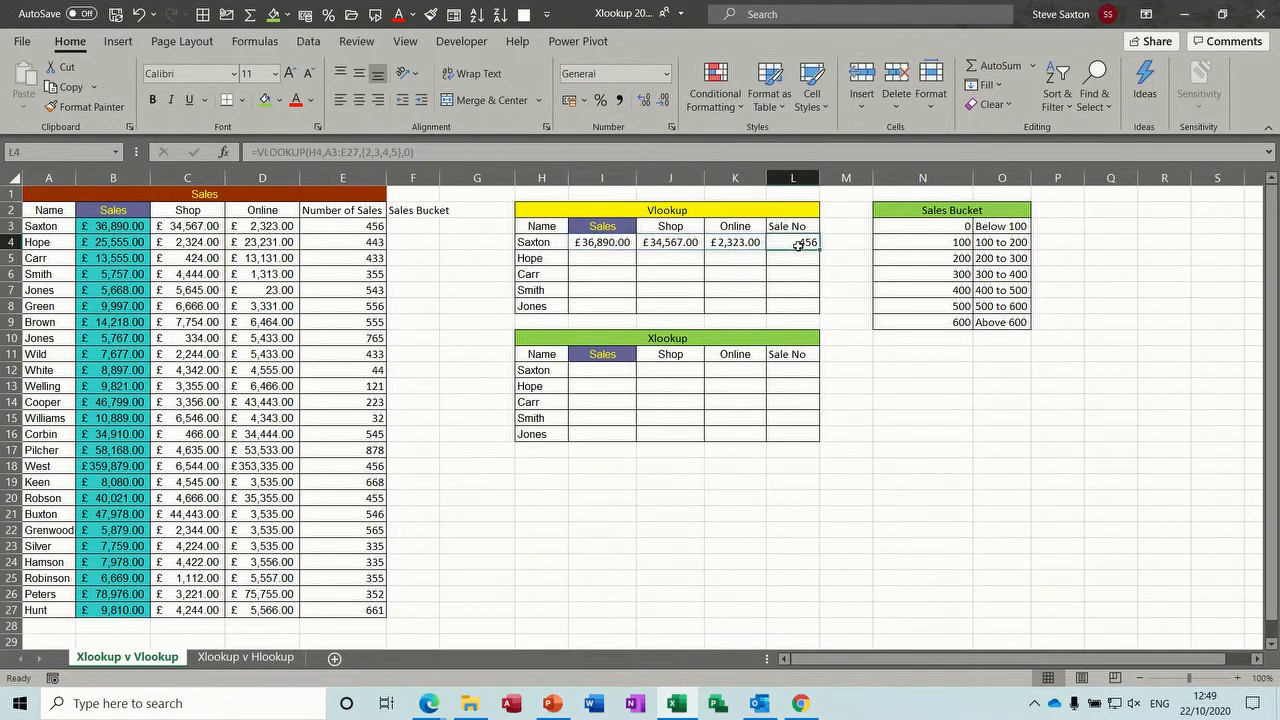
Enter =XLOOKUP(H12,A3:A27,C3:C27) in the Xlookup table's first Sales cell, I12
left_click(604, 371)
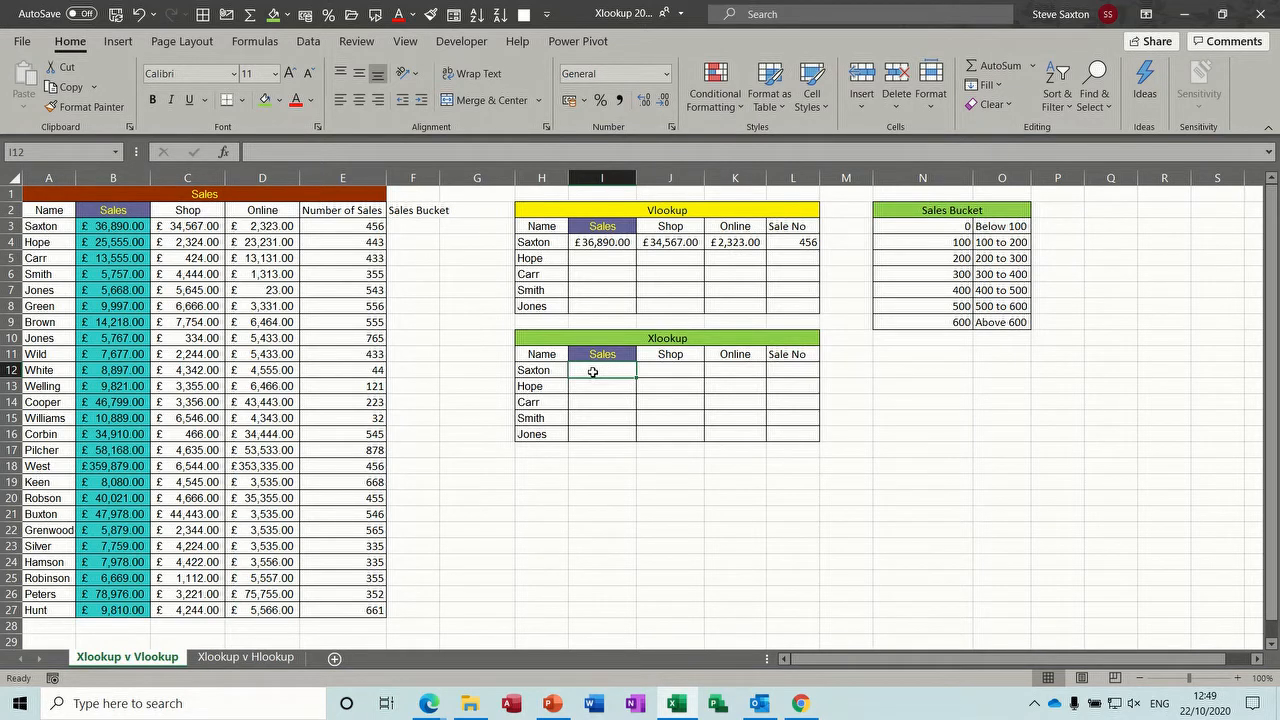
type("=xlooku")
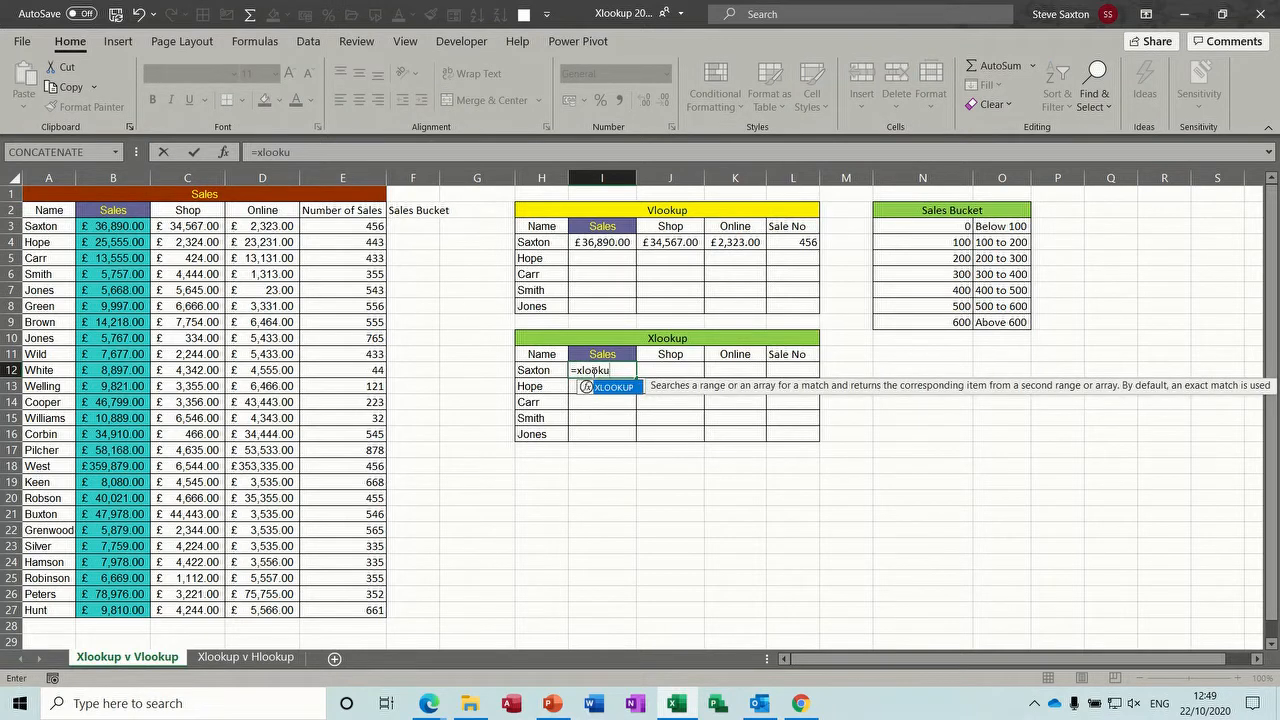
type("p(")
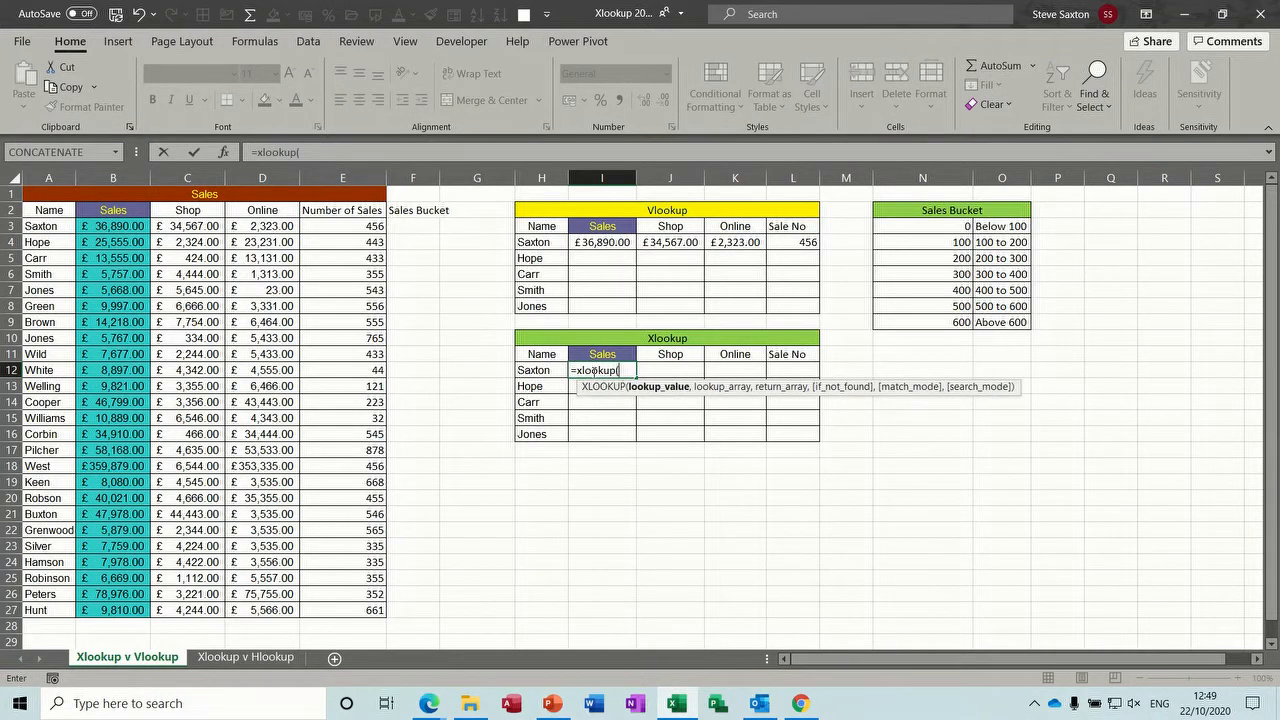
left_click(540, 370)
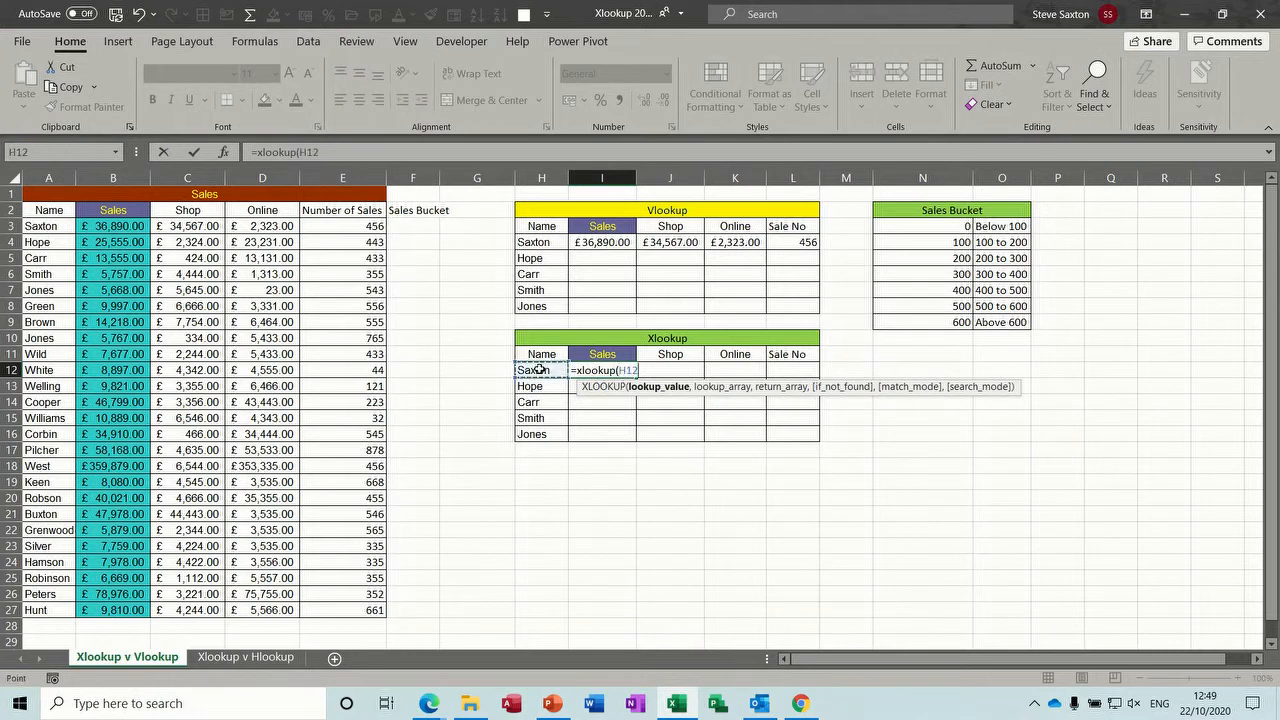
type(",")
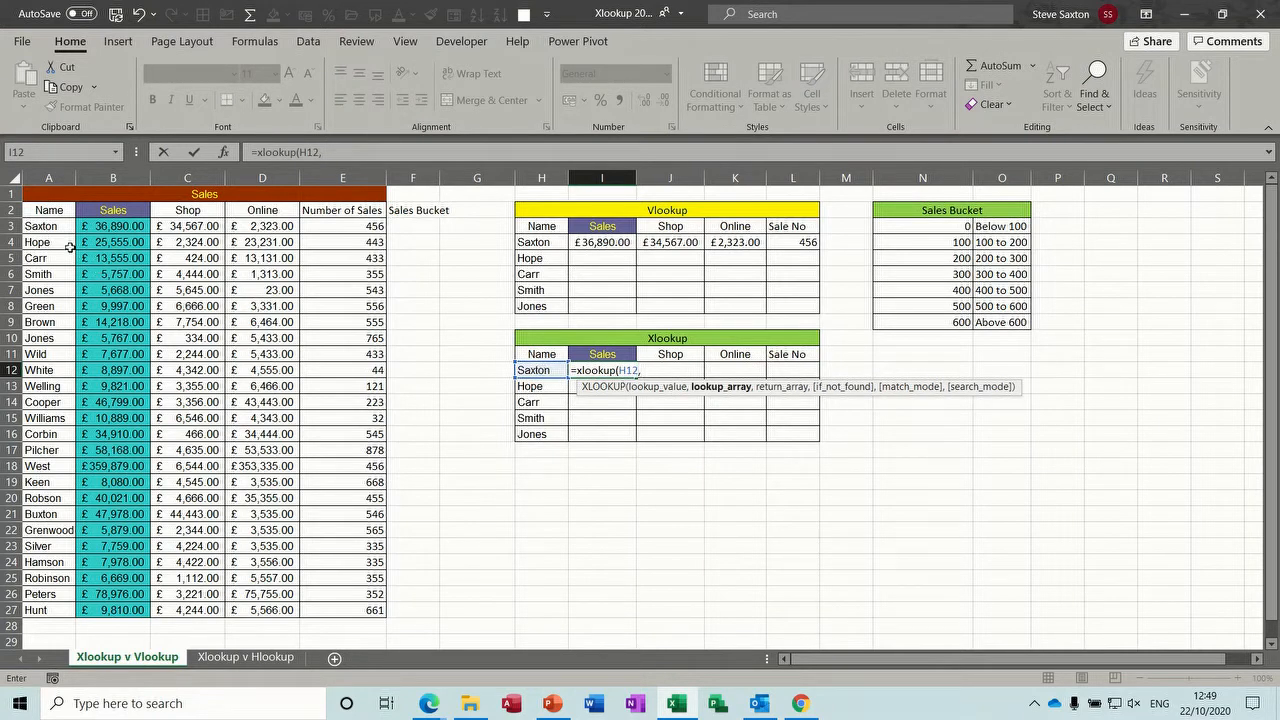
left_click_drag(48, 228, 34, 610)
type(",")
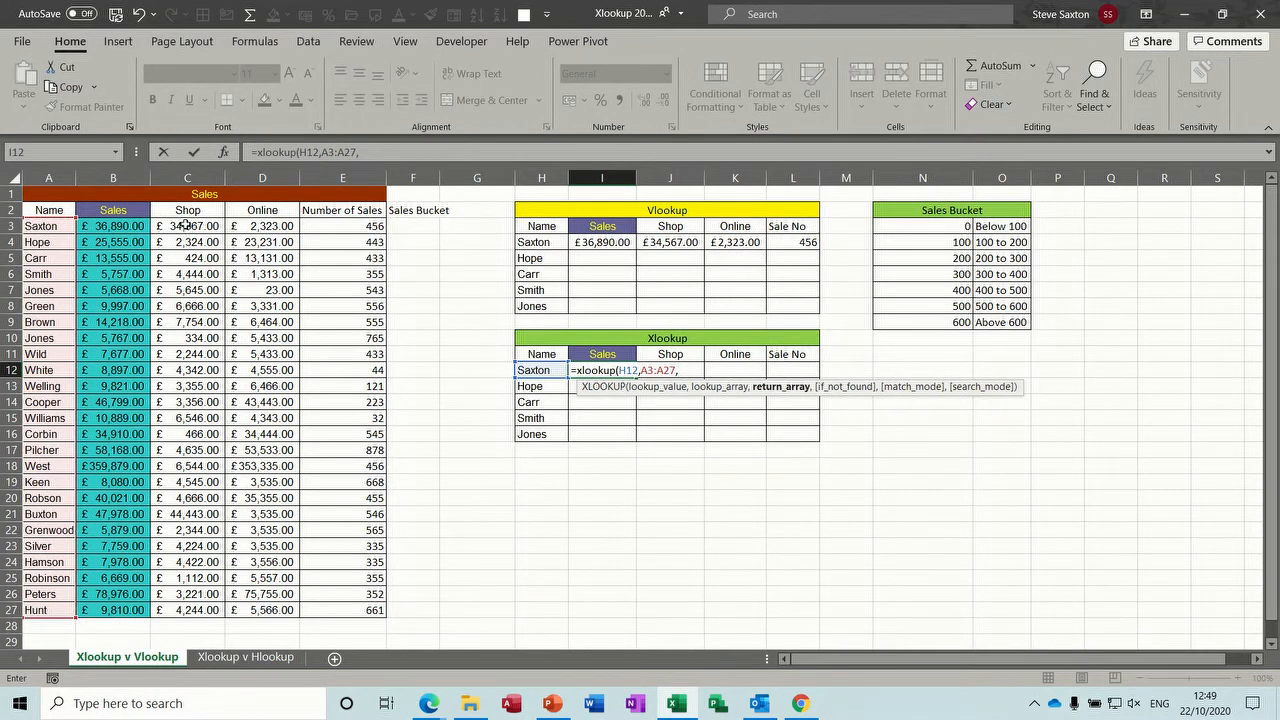
left_click_drag(185, 226, 178, 607)
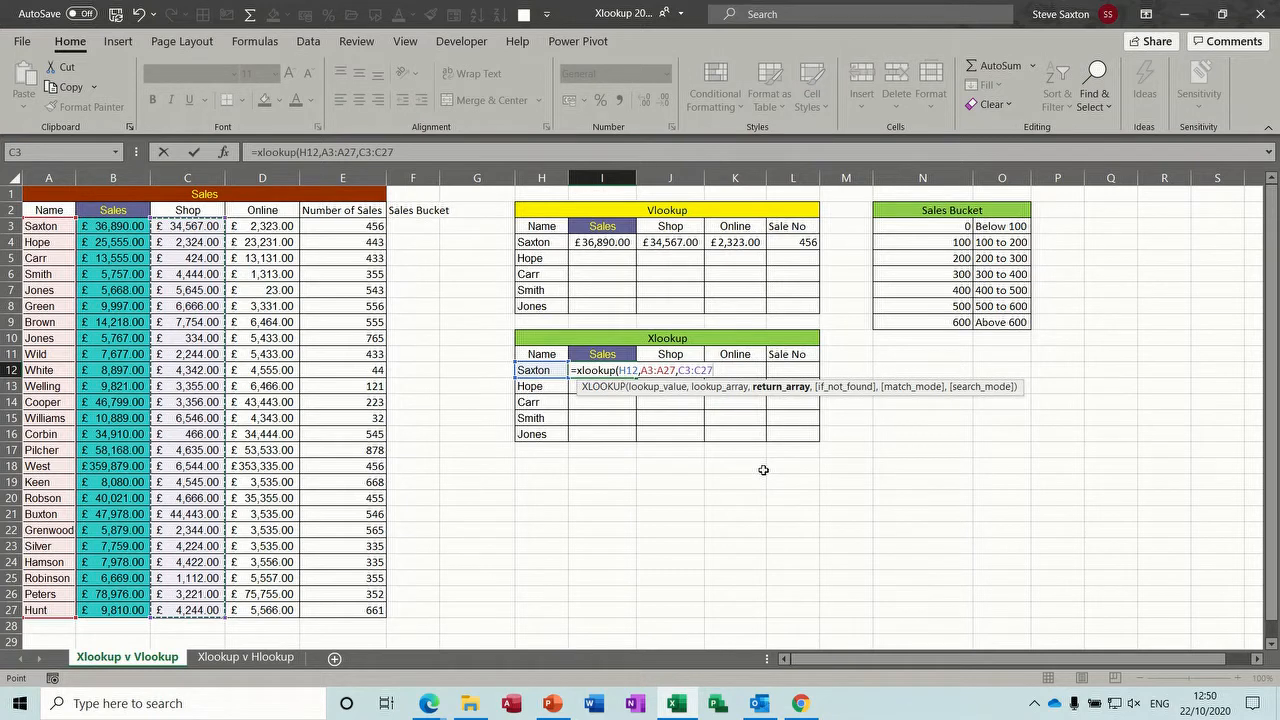
key("Return")
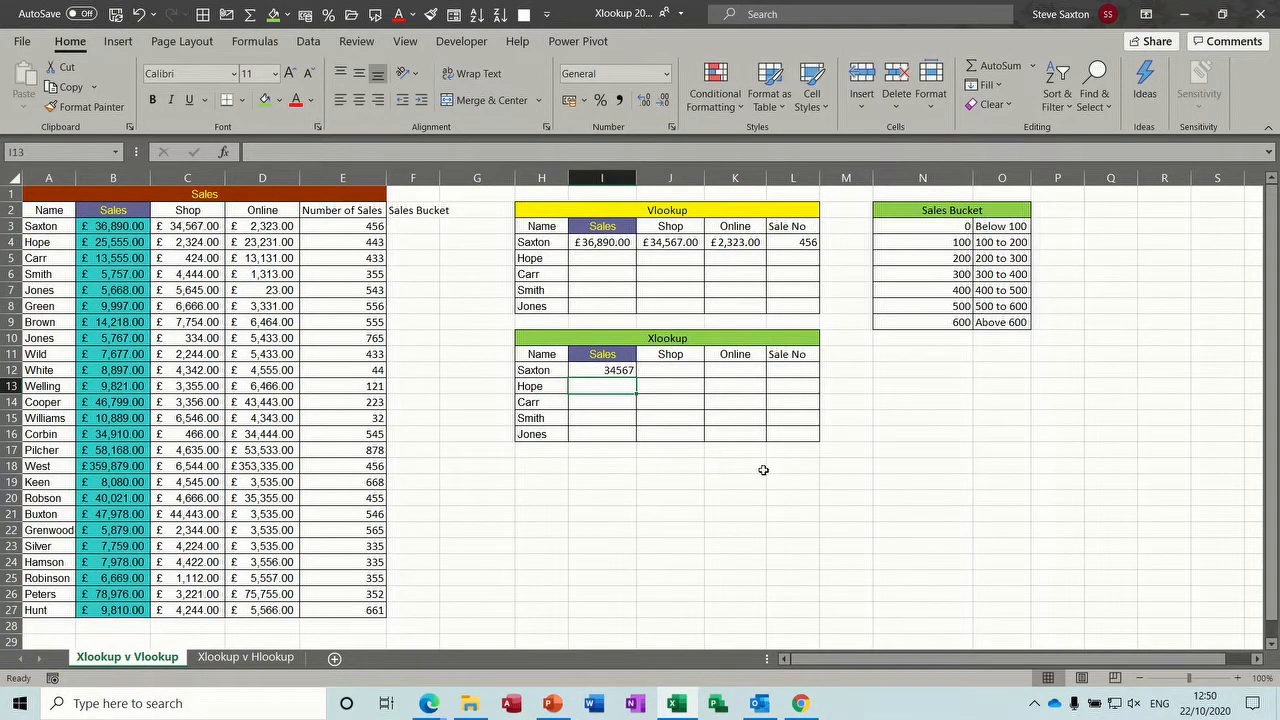
Apply the Accounting format to I12 and replace its formula with =XLOOKUP(H12,A3:A27,C3:E27) to return several columns at once
left_click(613, 369)
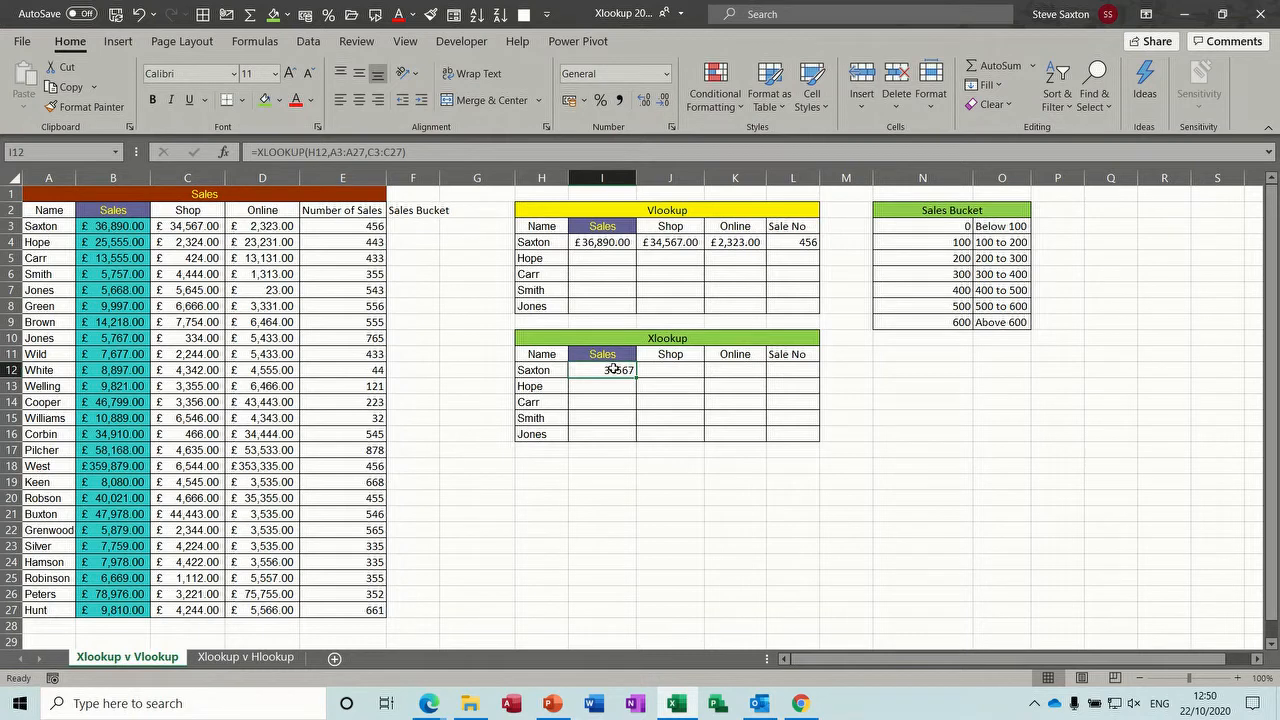
left_click(304, 14)
type("=xlookup(")
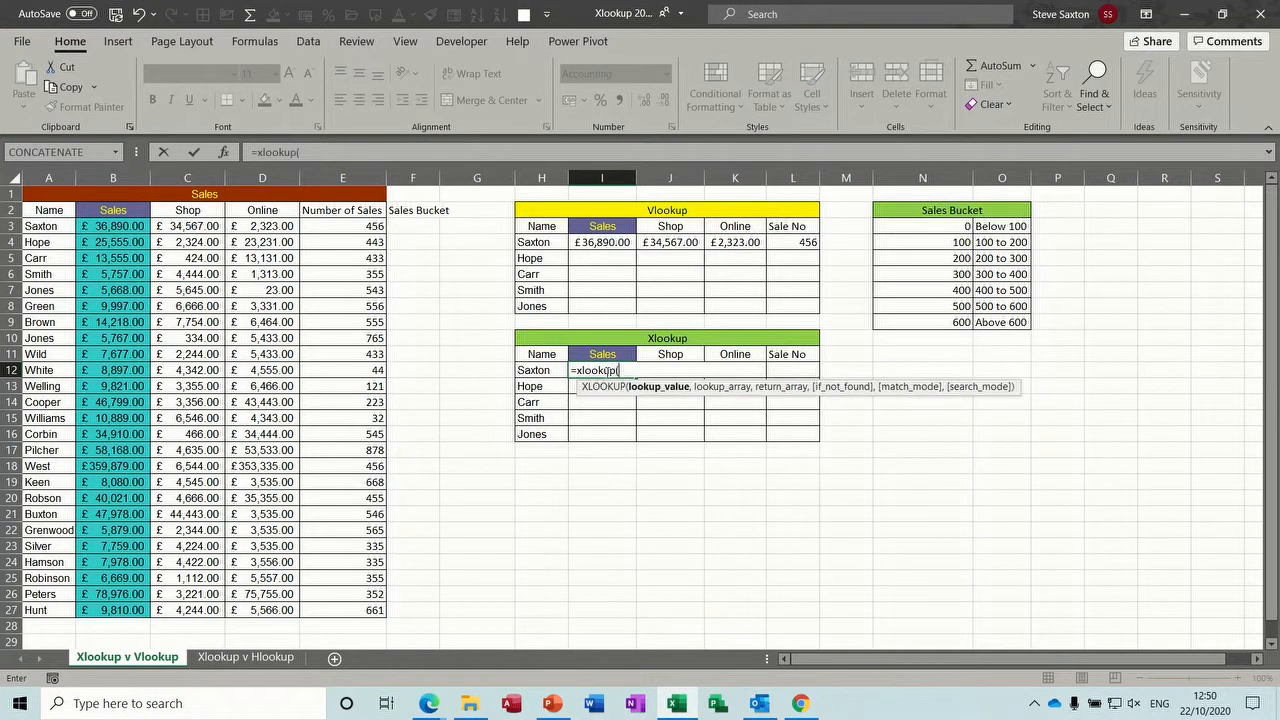
left_click(543, 372)
type(",")
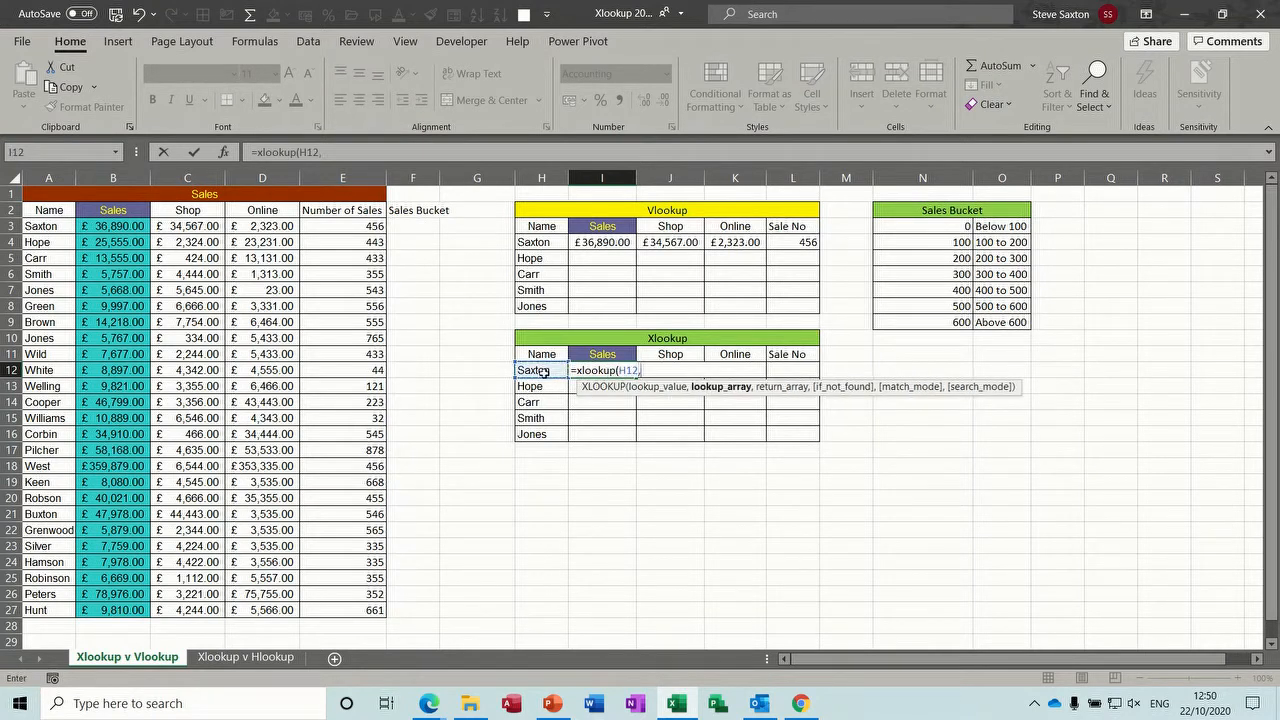
left_click_drag(47, 227, 54, 617)
type(",")
left_click_drag(186, 226, 338, 607)
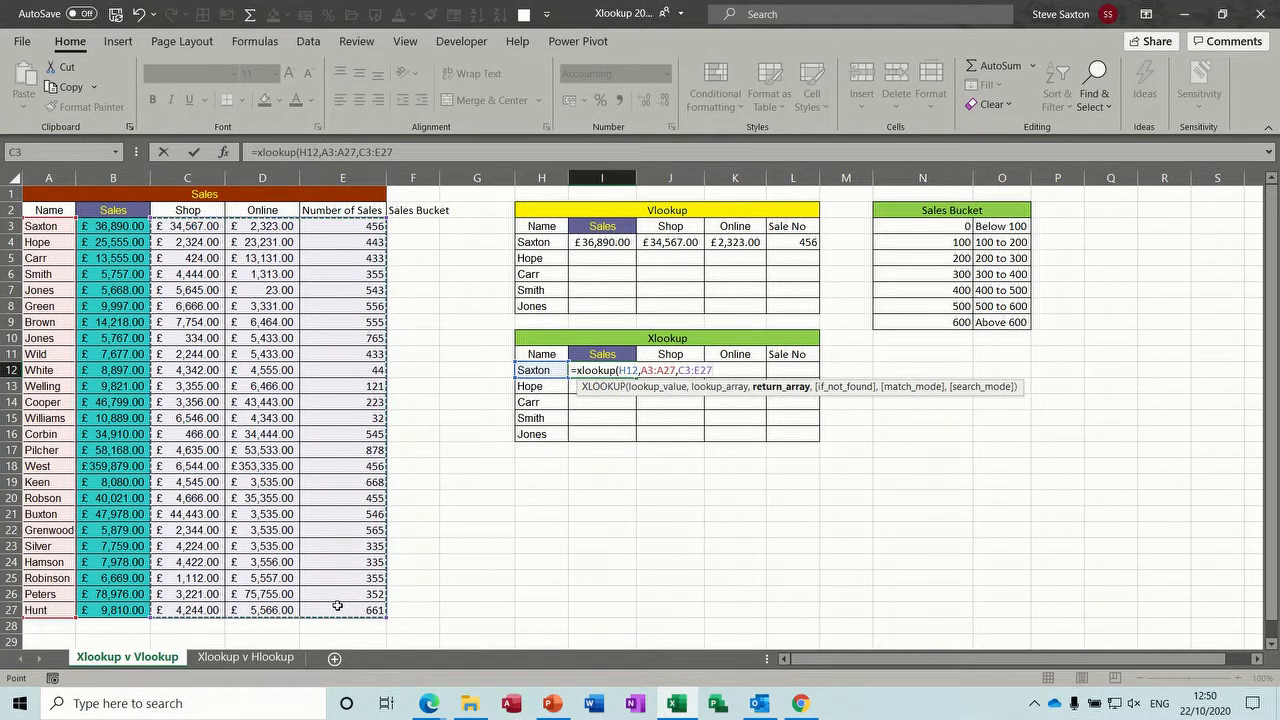
key("Return")
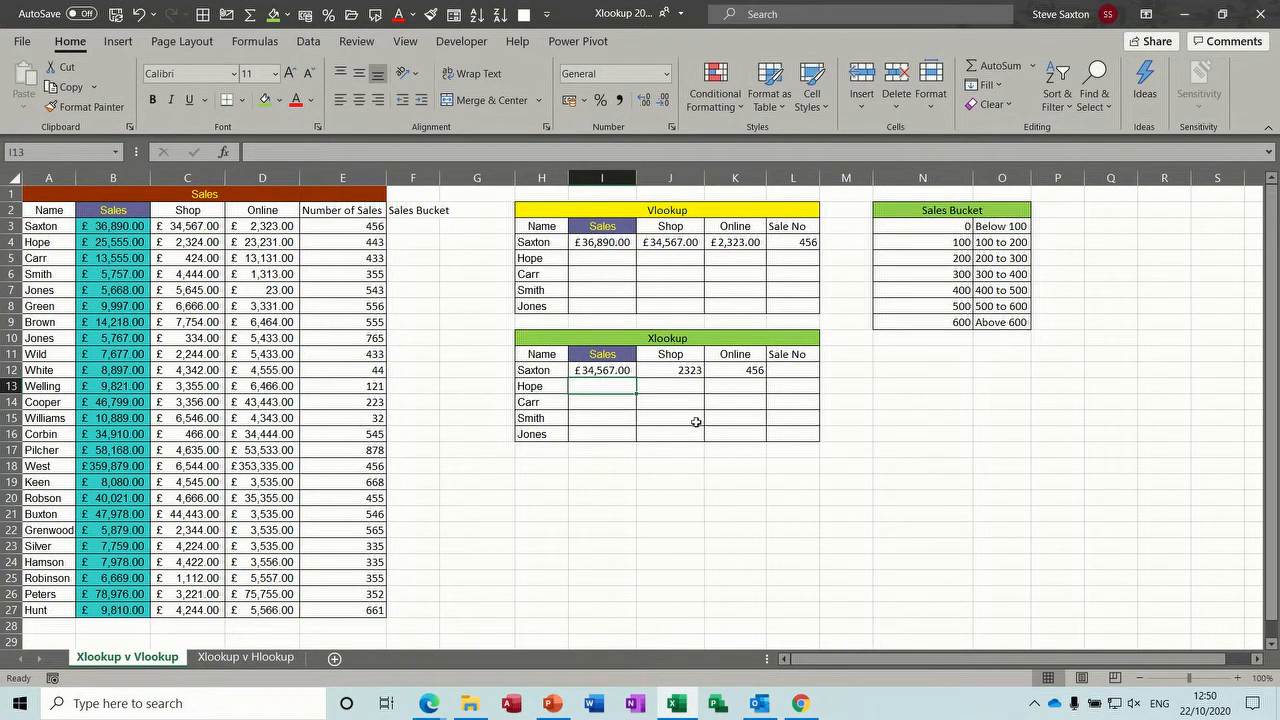
Apply the Accounting format to the spilled Shop and Online results in J12:K12
left_click(678, 370)
left_click_drag(678, 370, 746, 371)
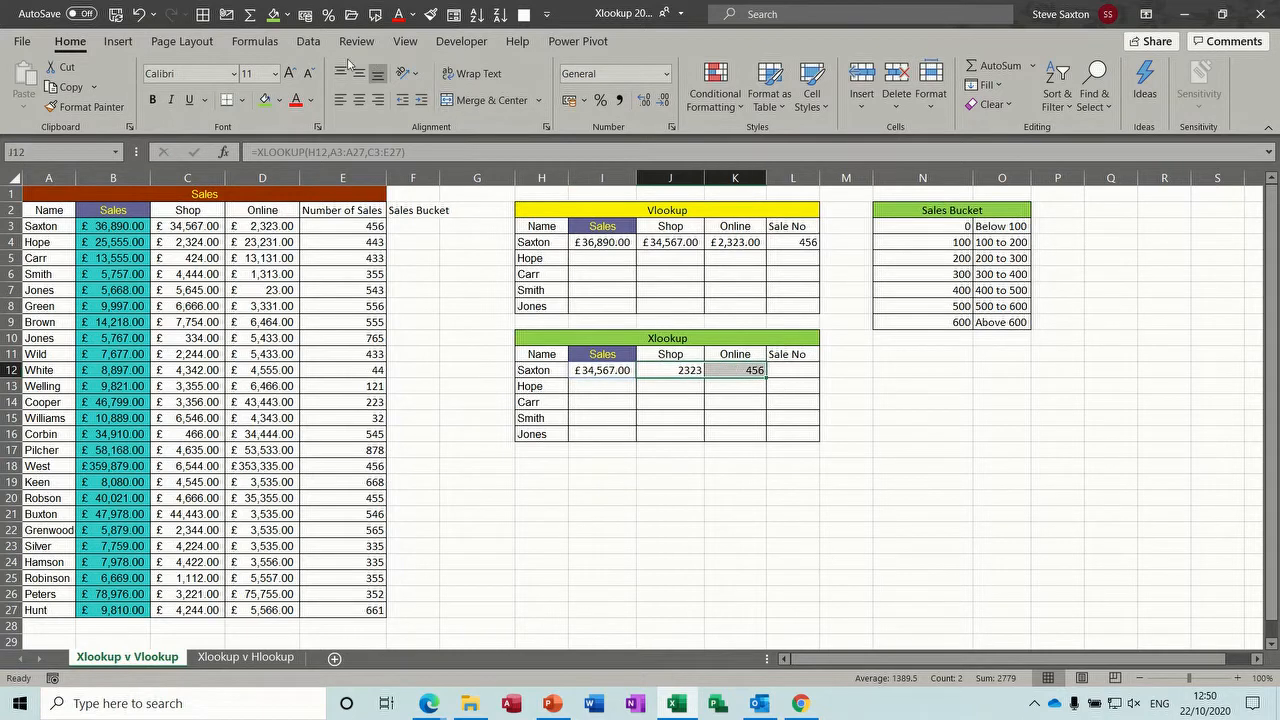
left_click(304, 18)
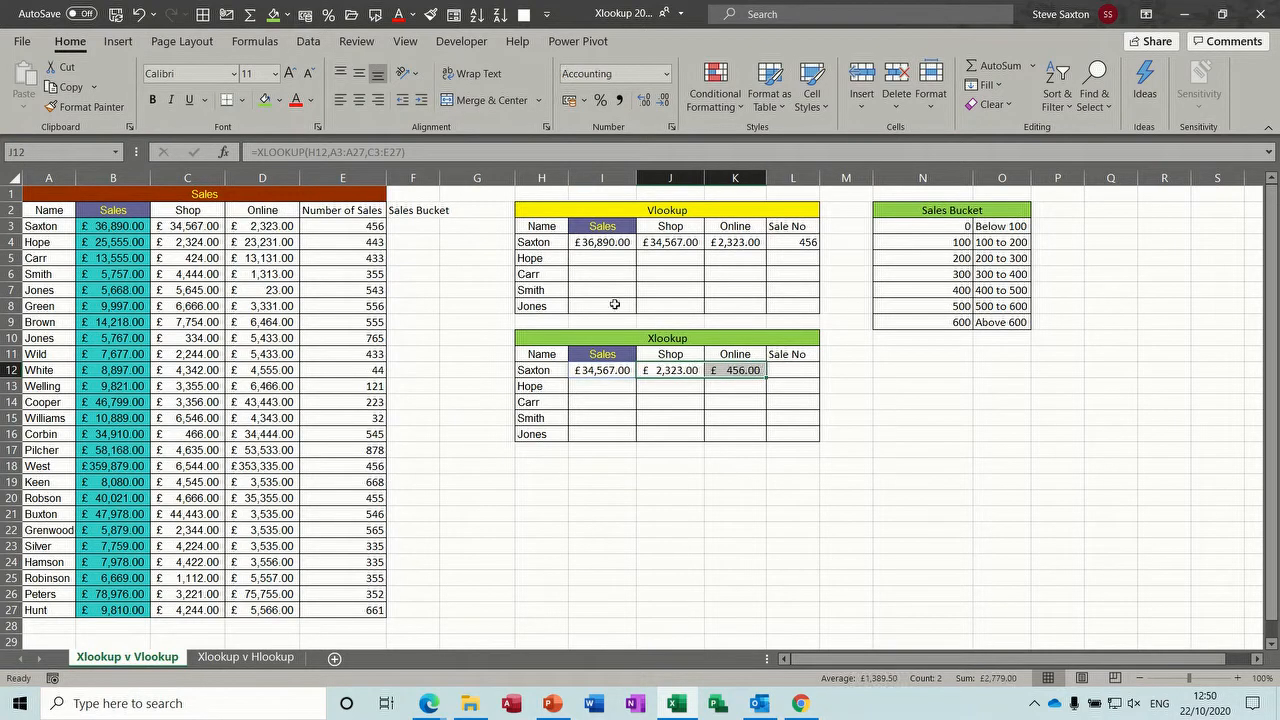
left_click(612, 393)
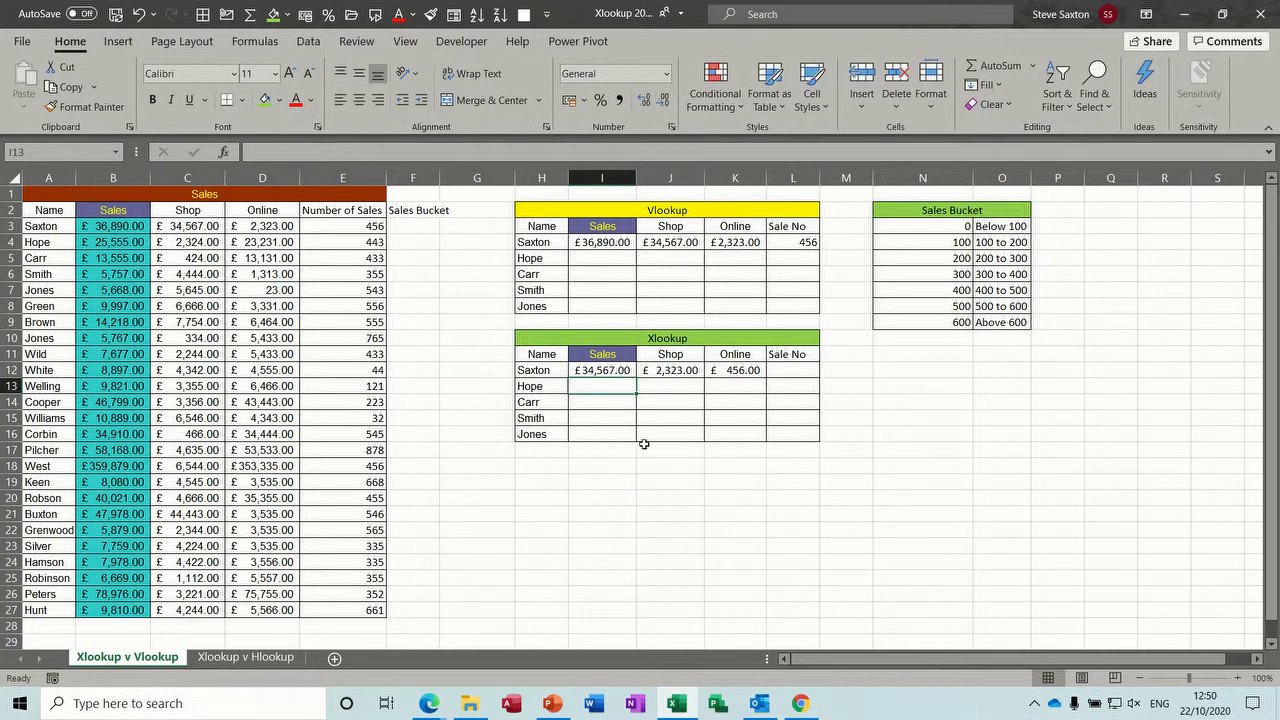
left_click(606, 367)
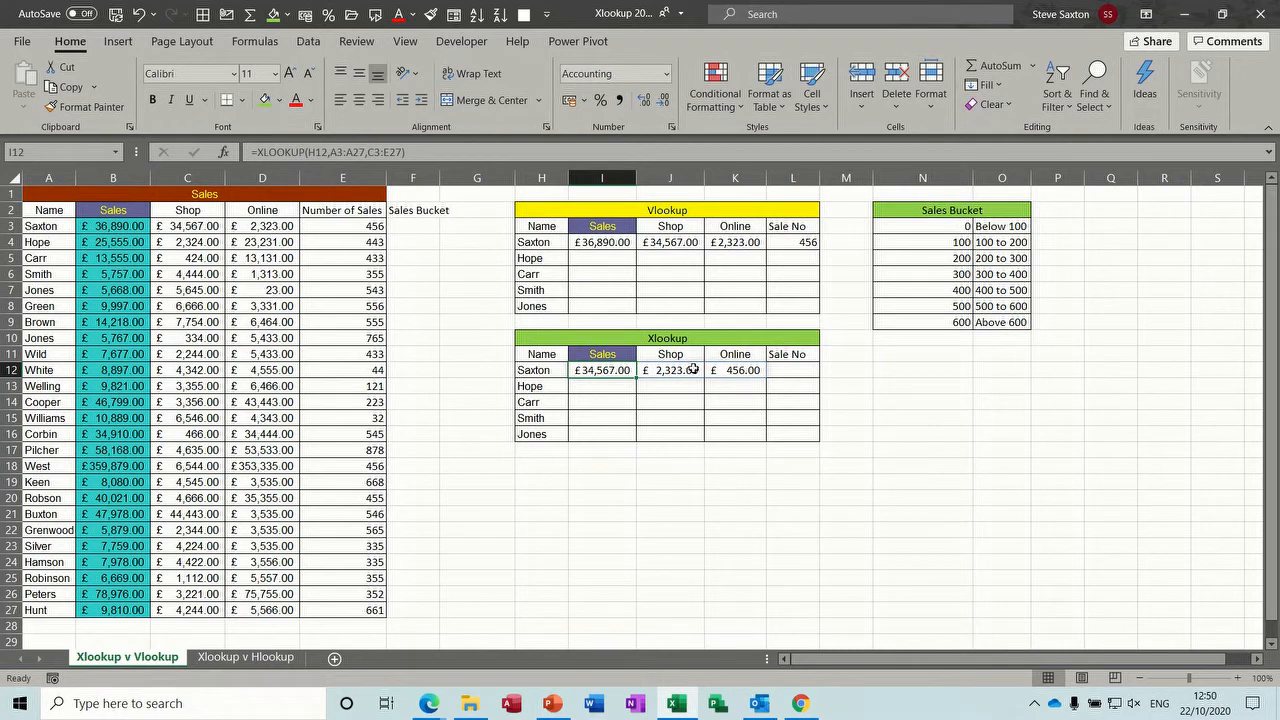
Enter =VLOOKUP(E3,N3:O9,2,-1) in the first Sales Bucket cell, F3
left_click(413, 226)
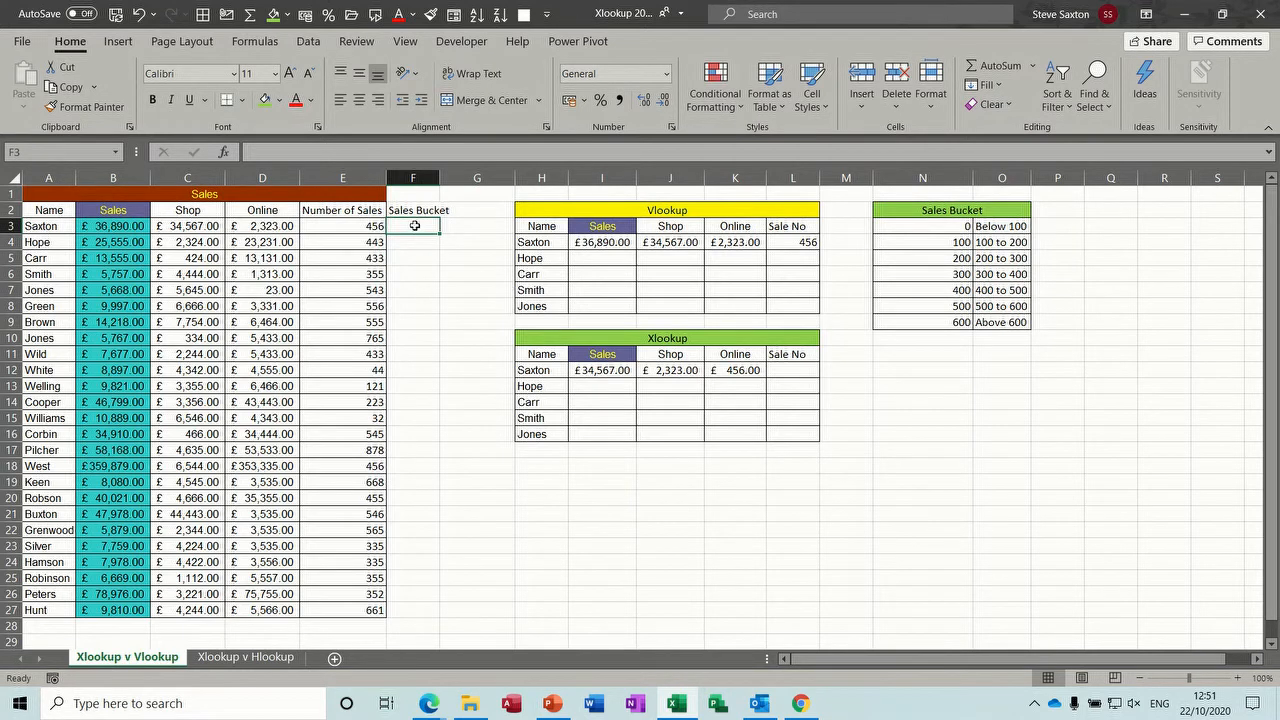
type("=")
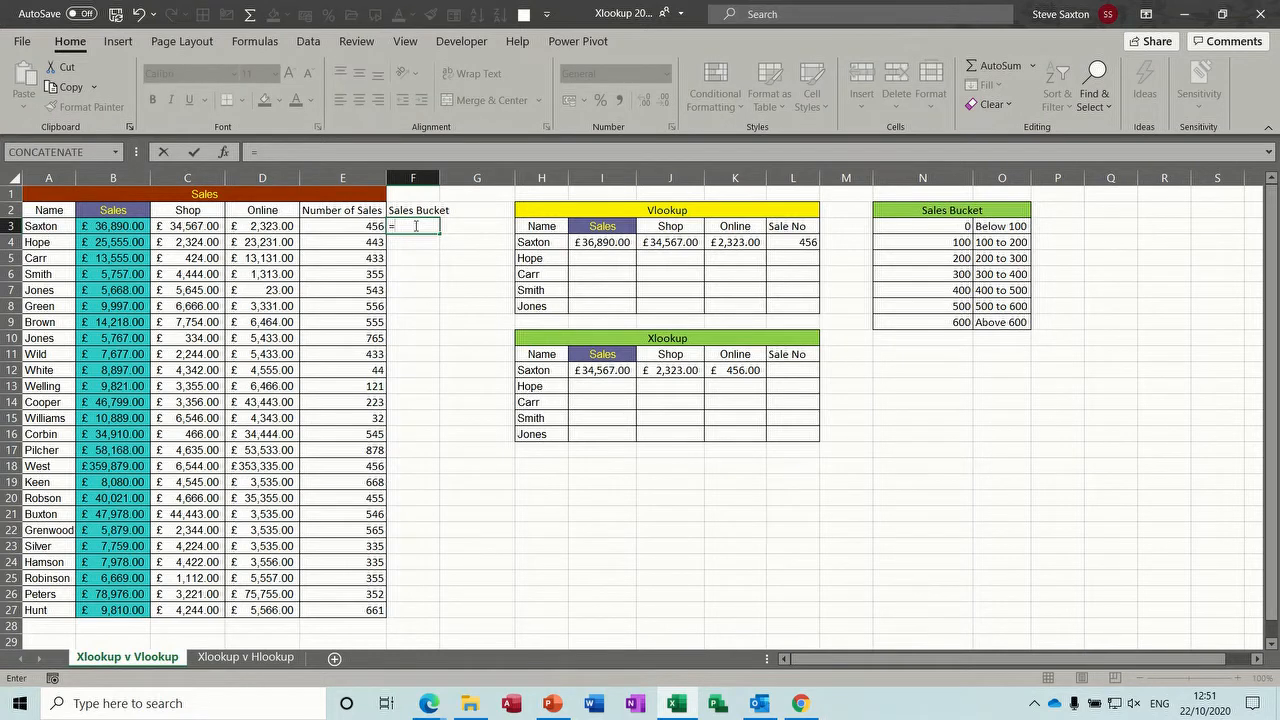
type("vloo")
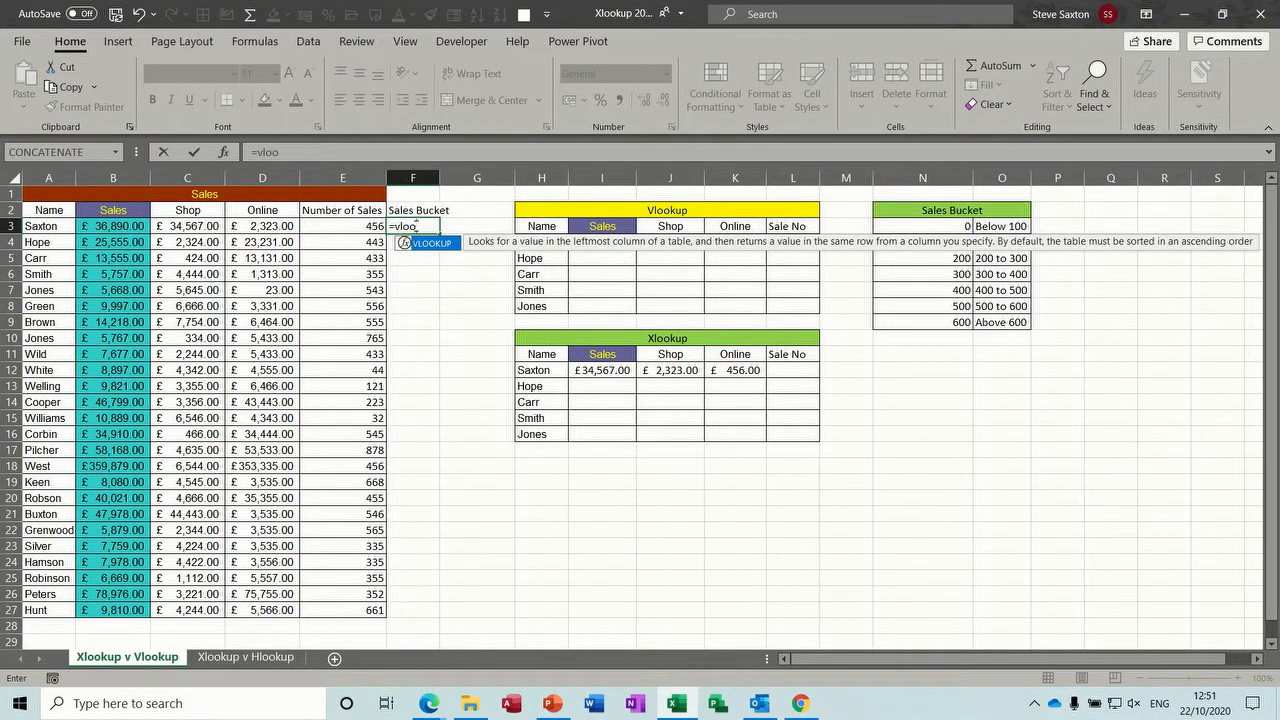
type("kup(")
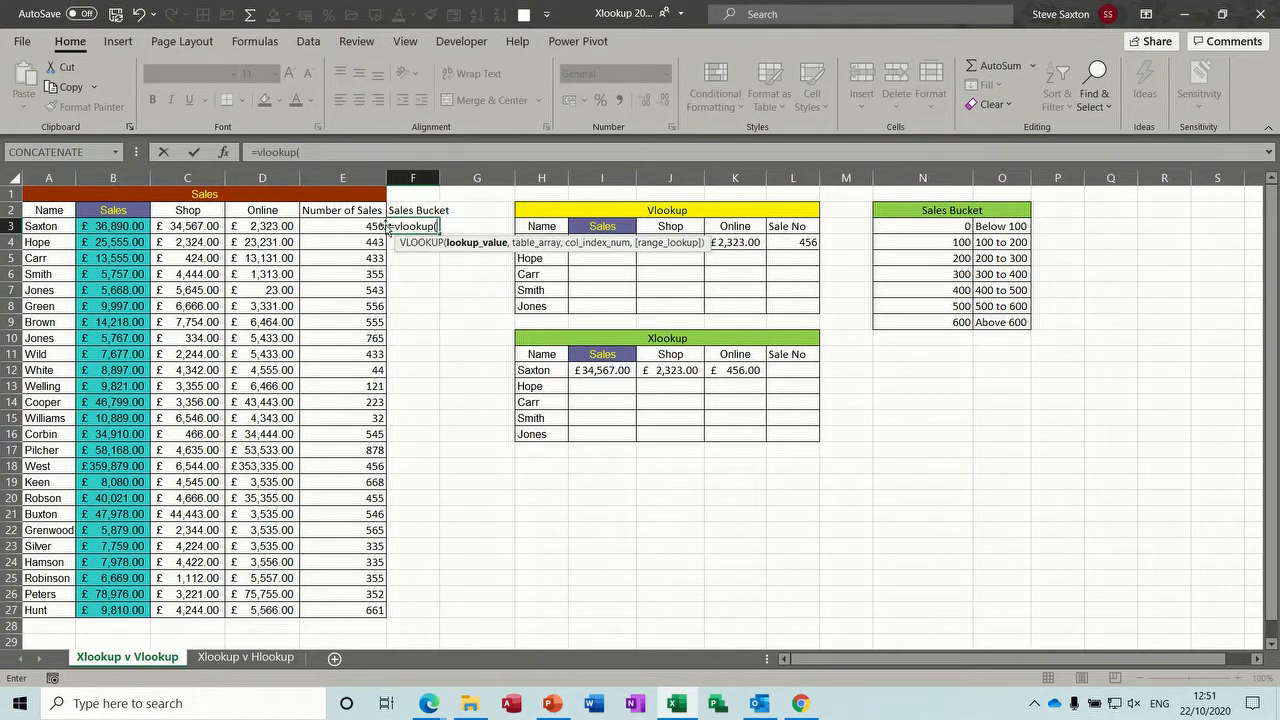
left_click(347, 228)
type(",")
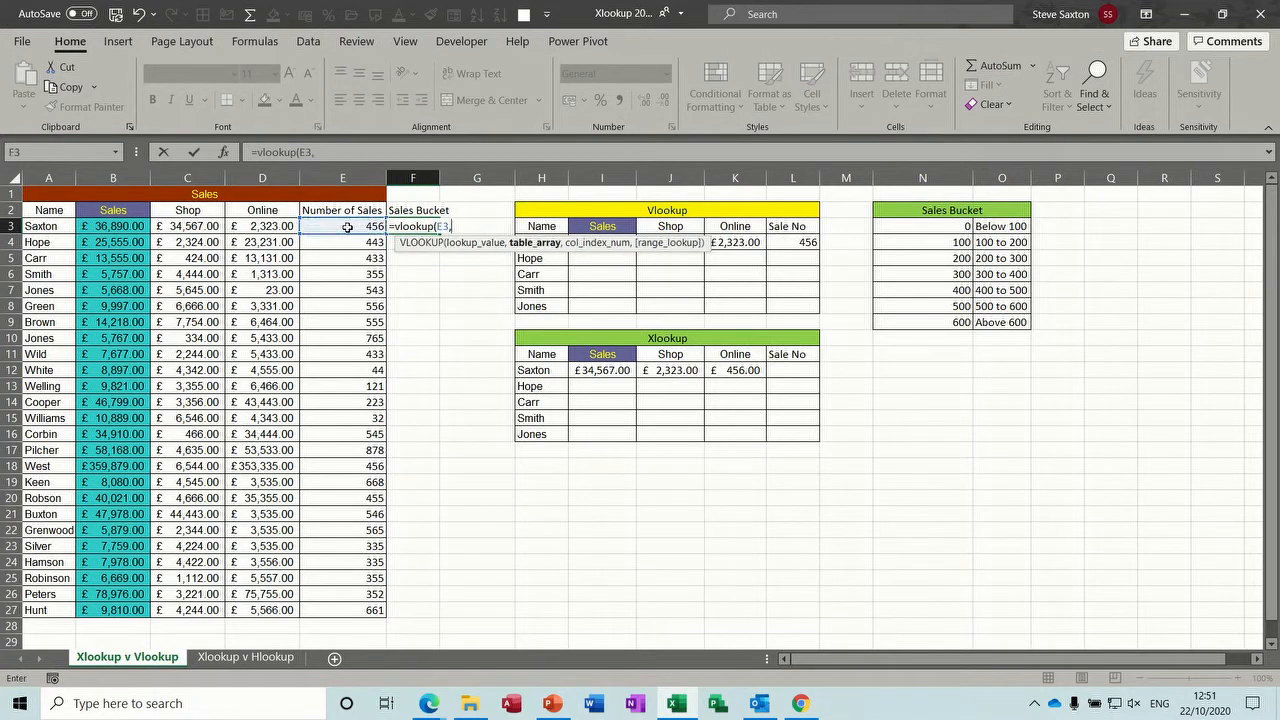
left_click_drag(930, 228, 992, 317)
type(",2")
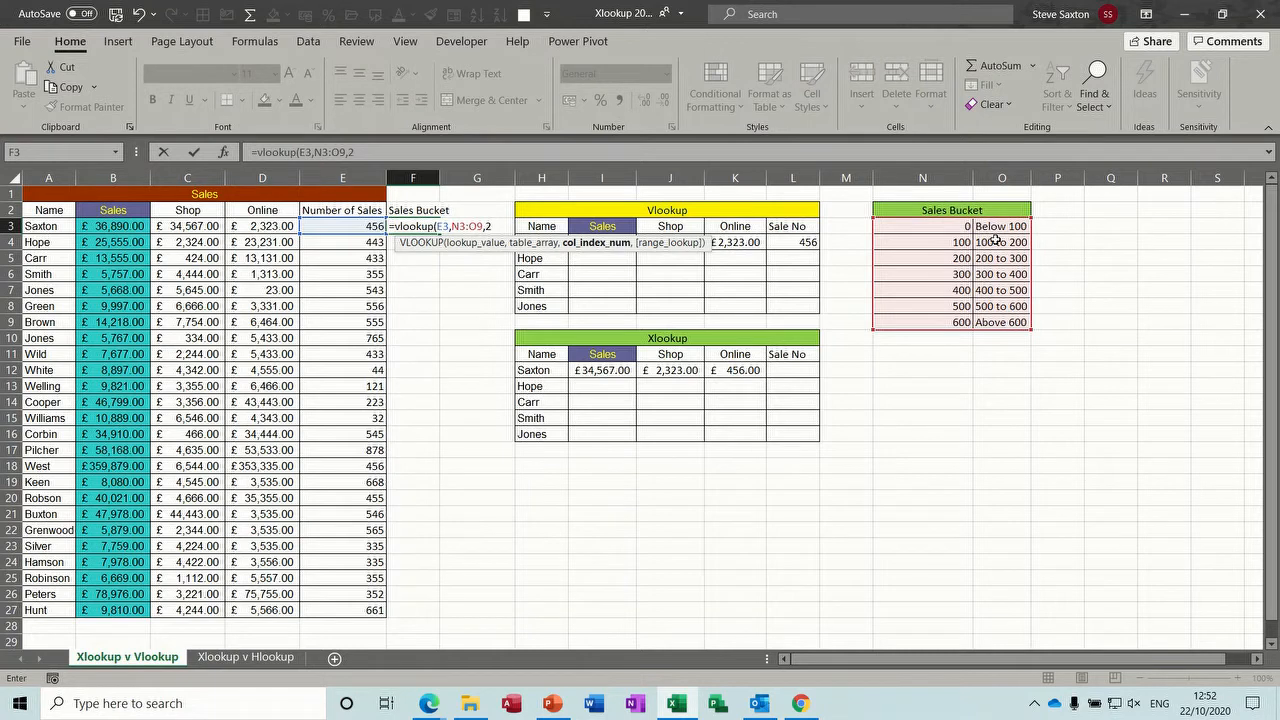
type(",")
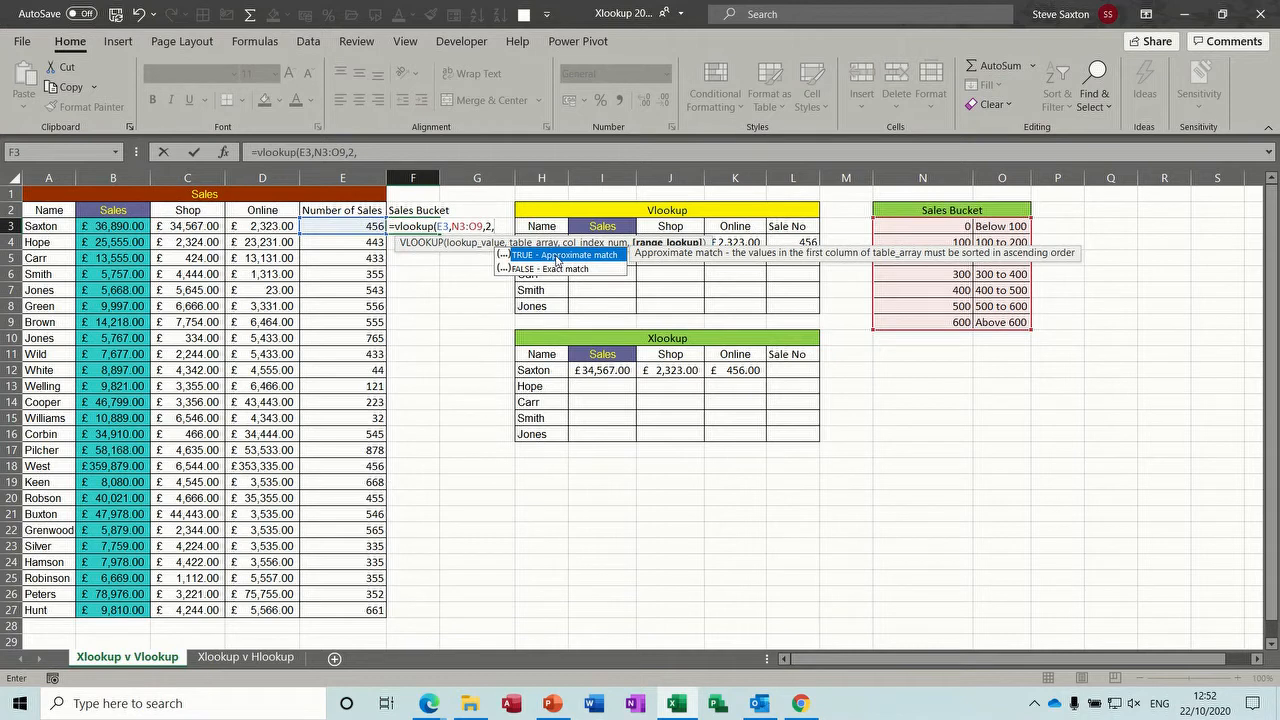
type("-1")
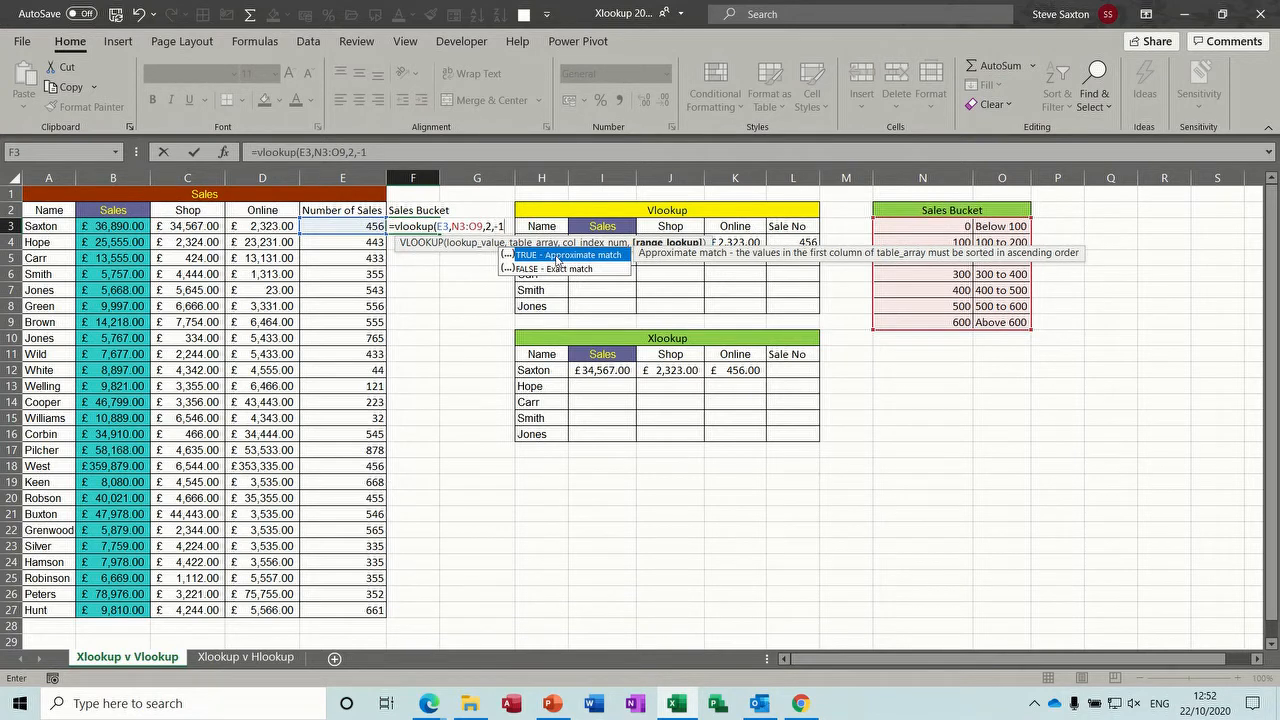
type(")")
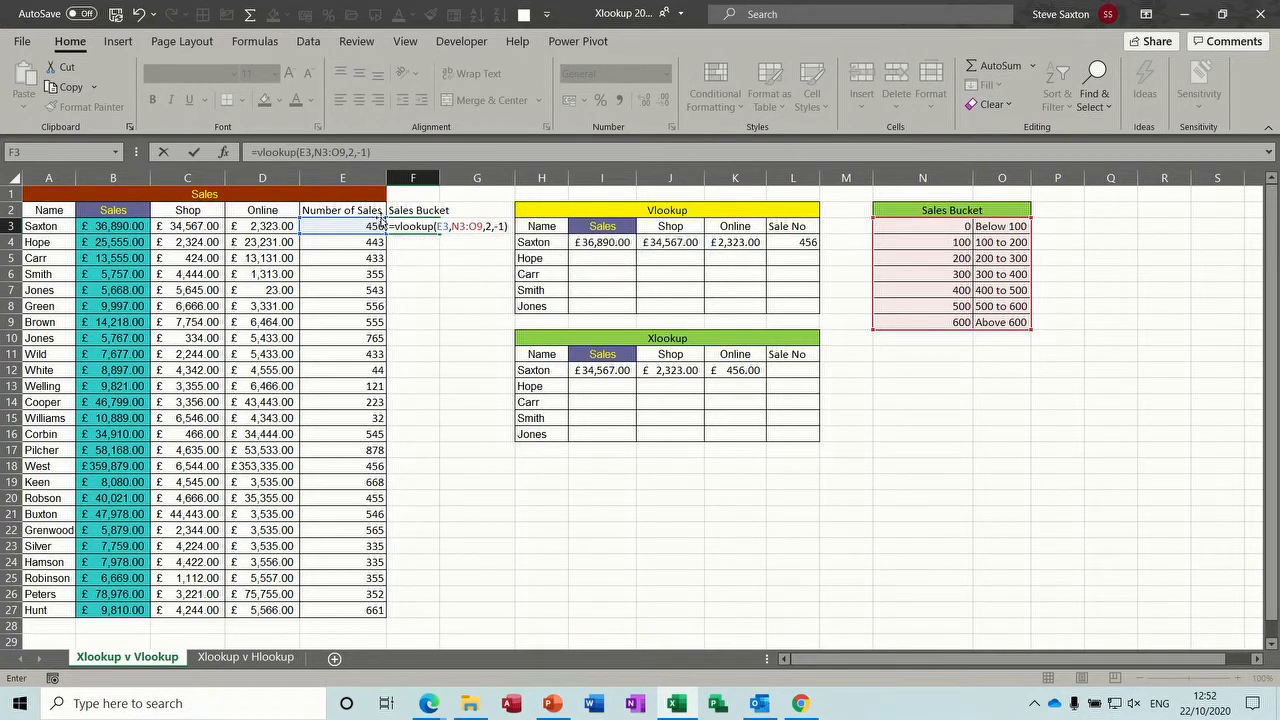
left_click(194, 152)
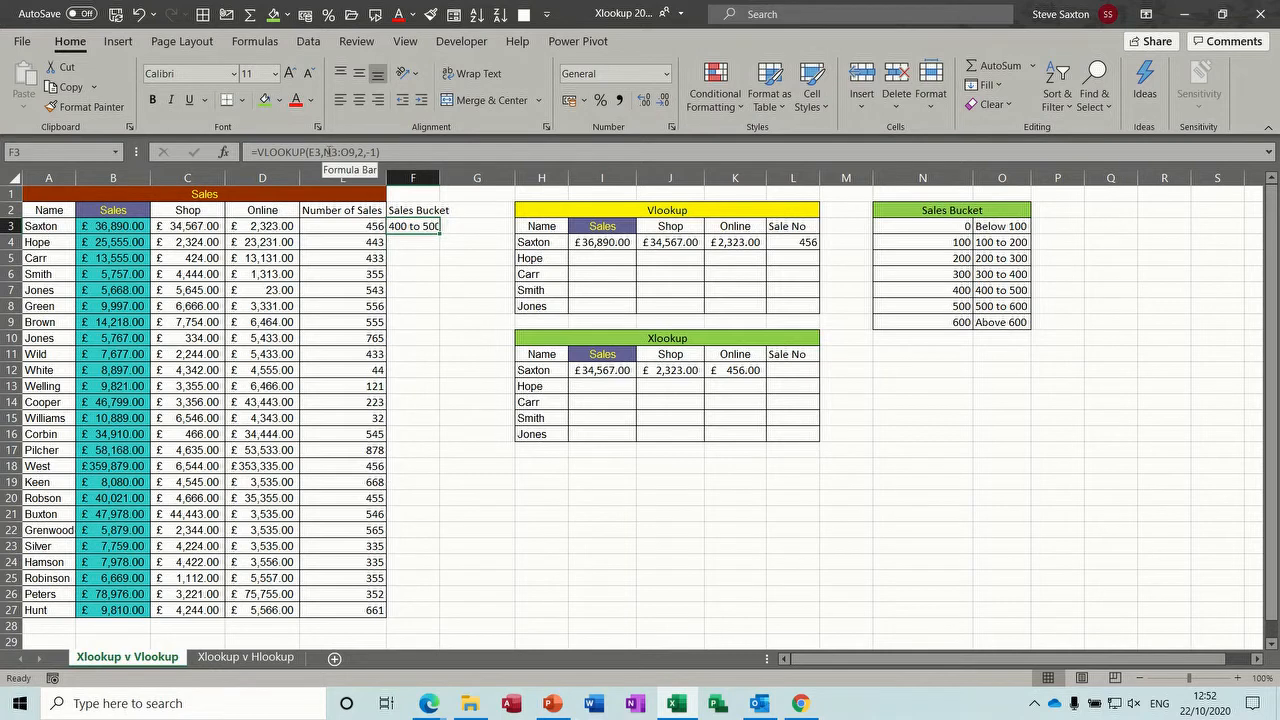
Try to fill the Sales Bucket formula from F3 down to F27 with the relative range N3:O9
left_click_drag(323, 152, 357, 152)
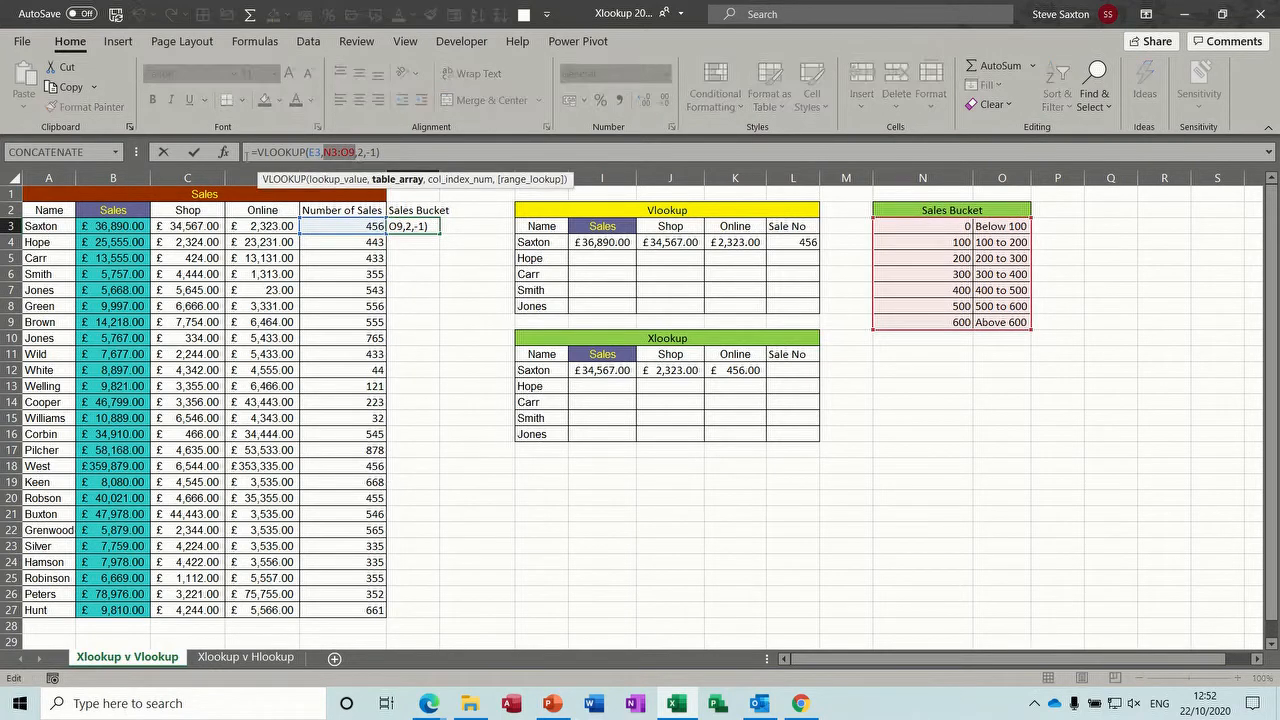
left_click(196, 153)
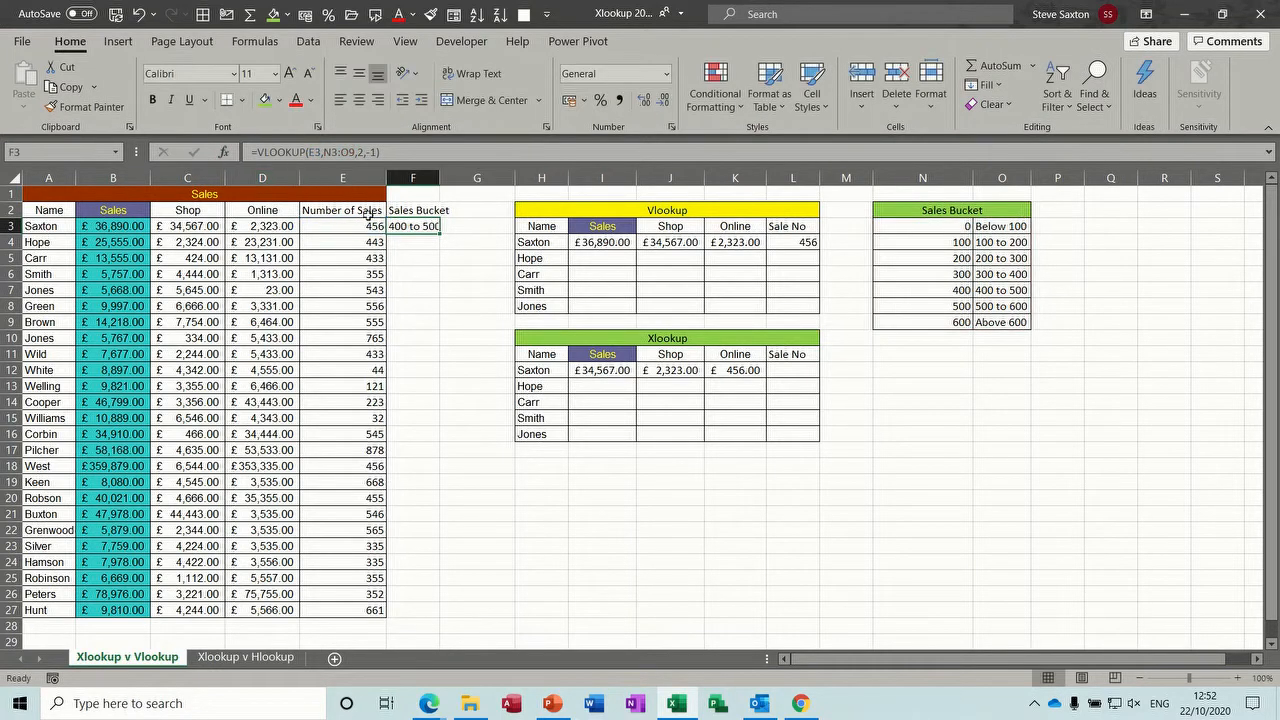
double_click(439, 235)
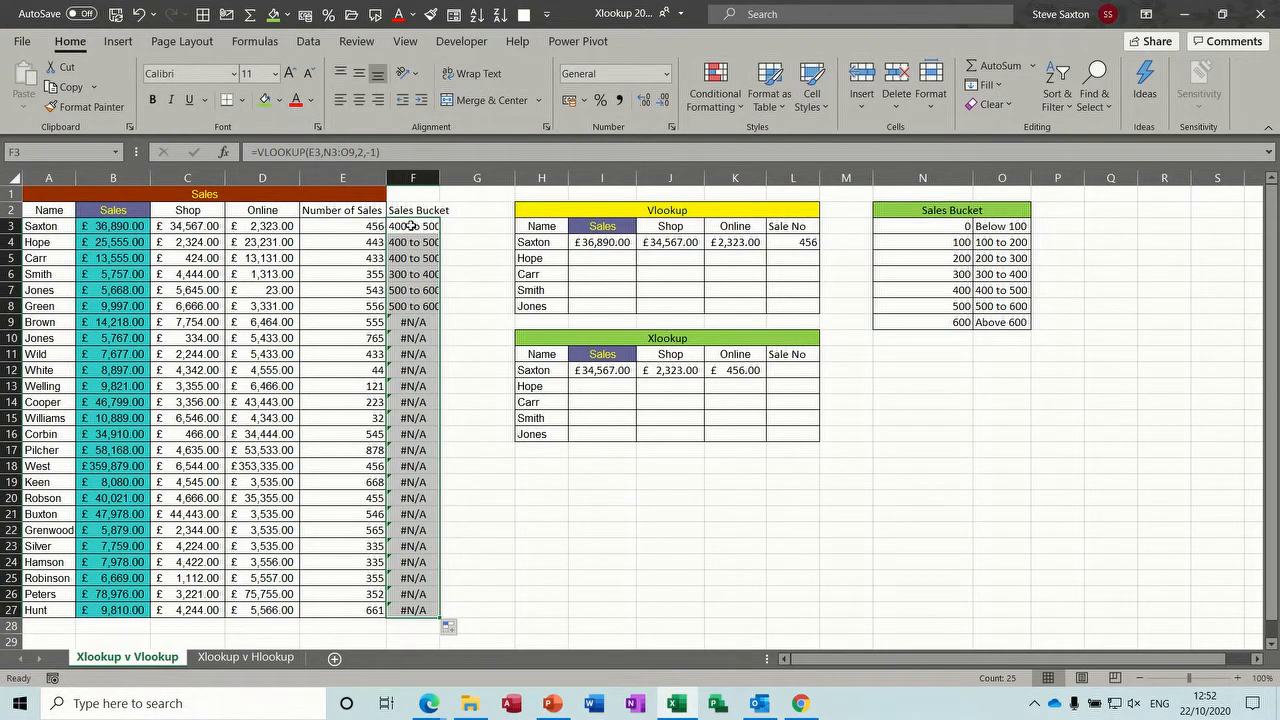
Make the table range in F3 absolute as $N$3:$O$9 and fill the formula down to F27
left_click(410, 226)
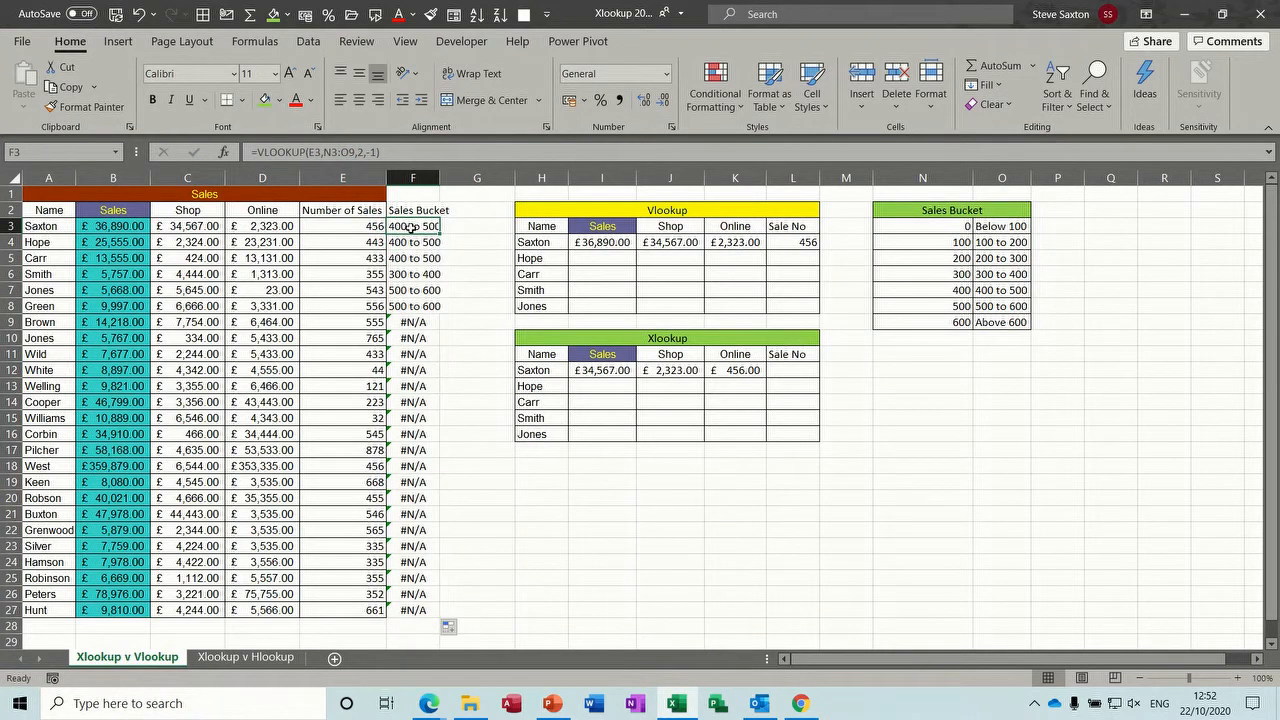
left_click(326, 152)
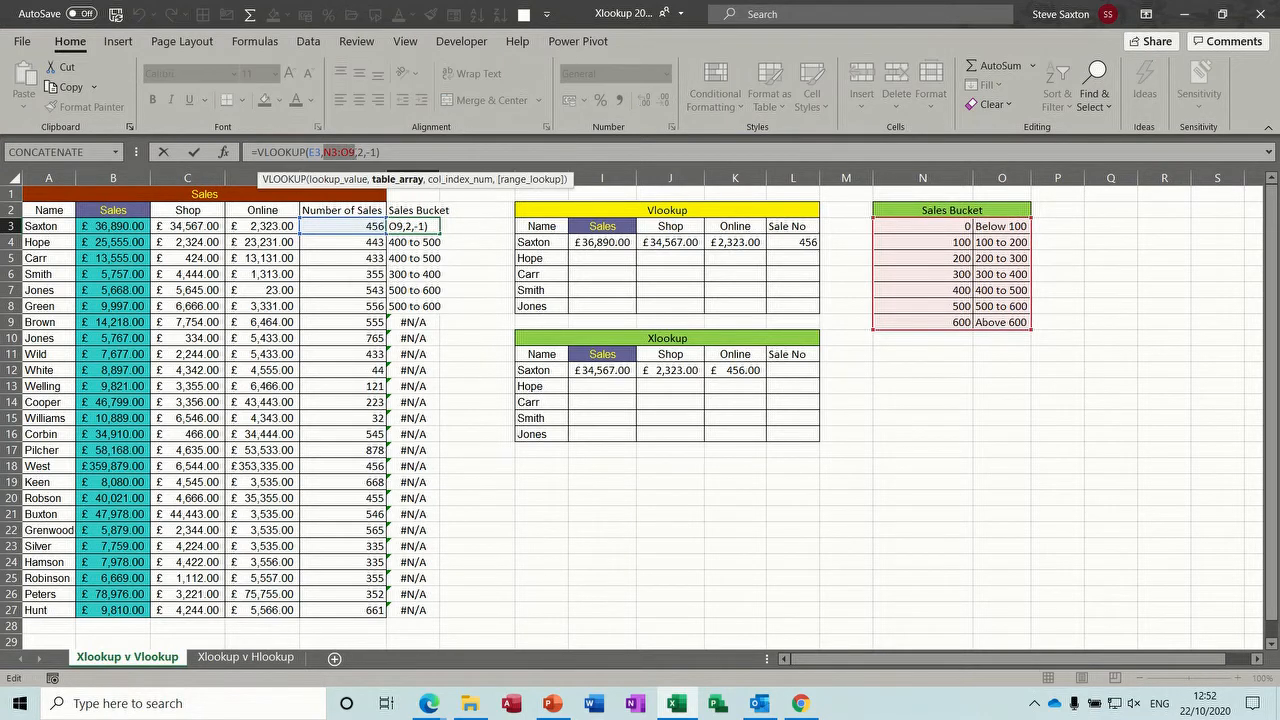
key("F4")
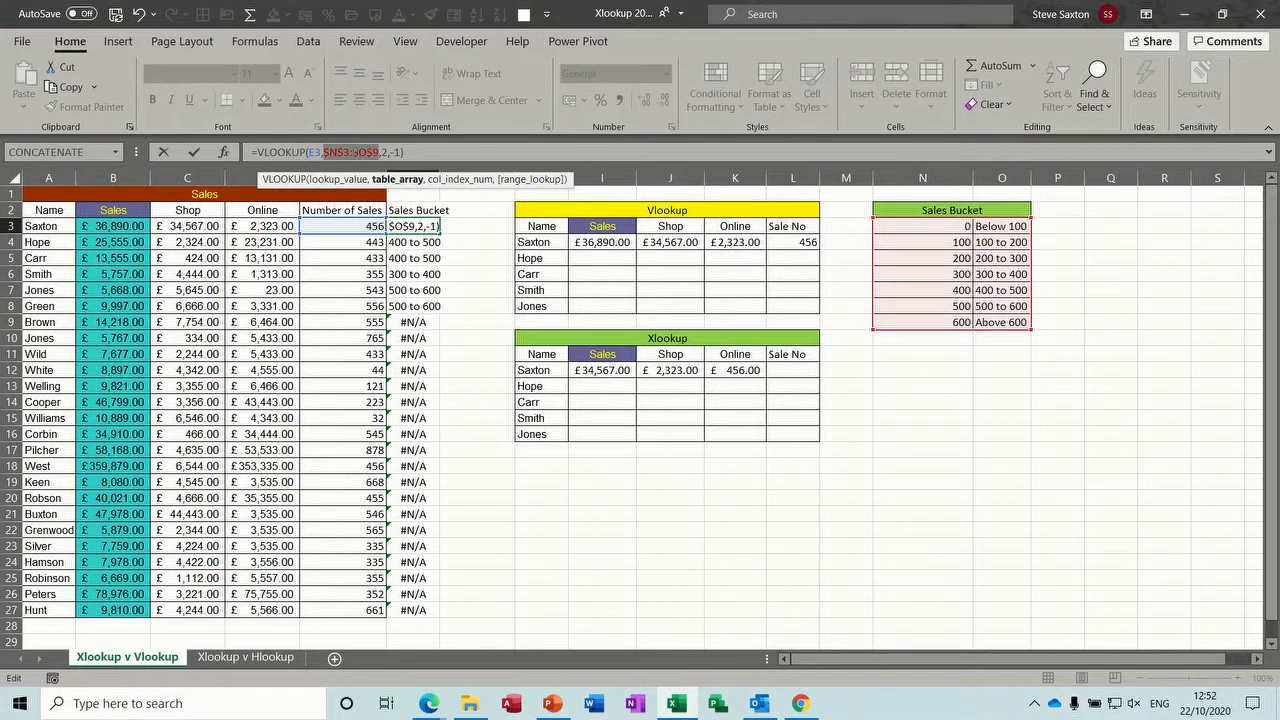
left_click(194, 152)
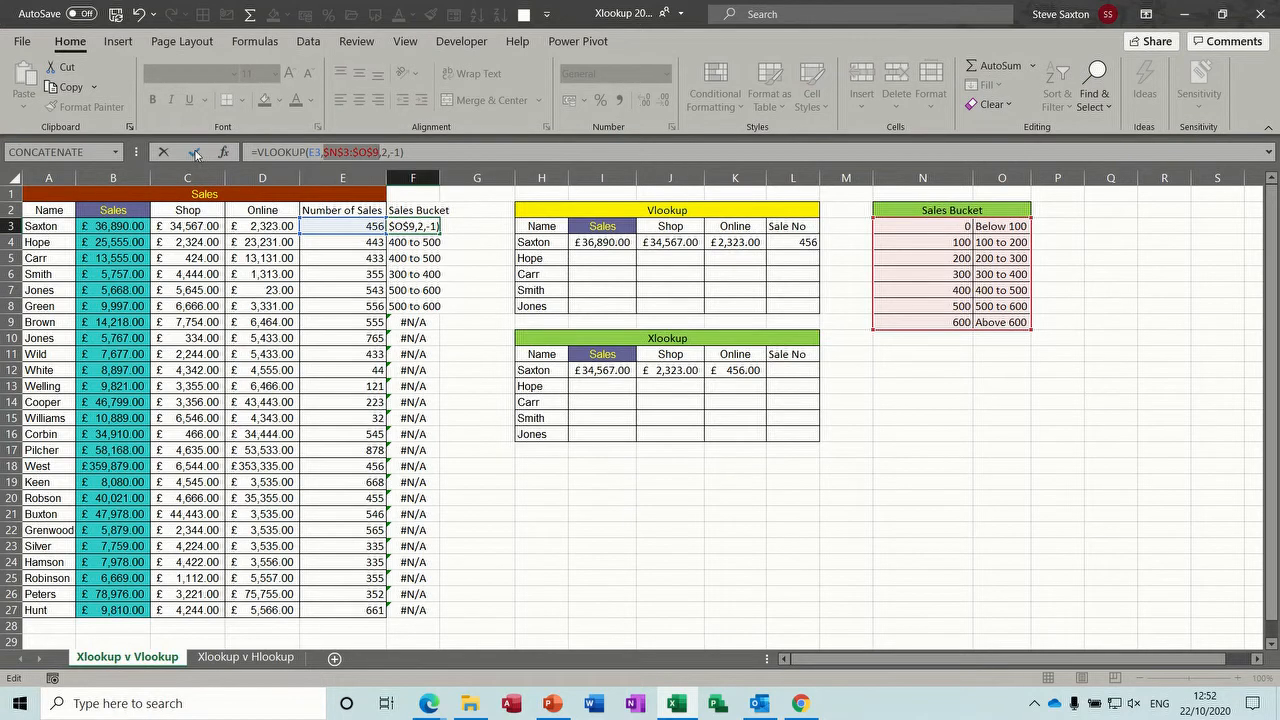
double_click(440, 233)
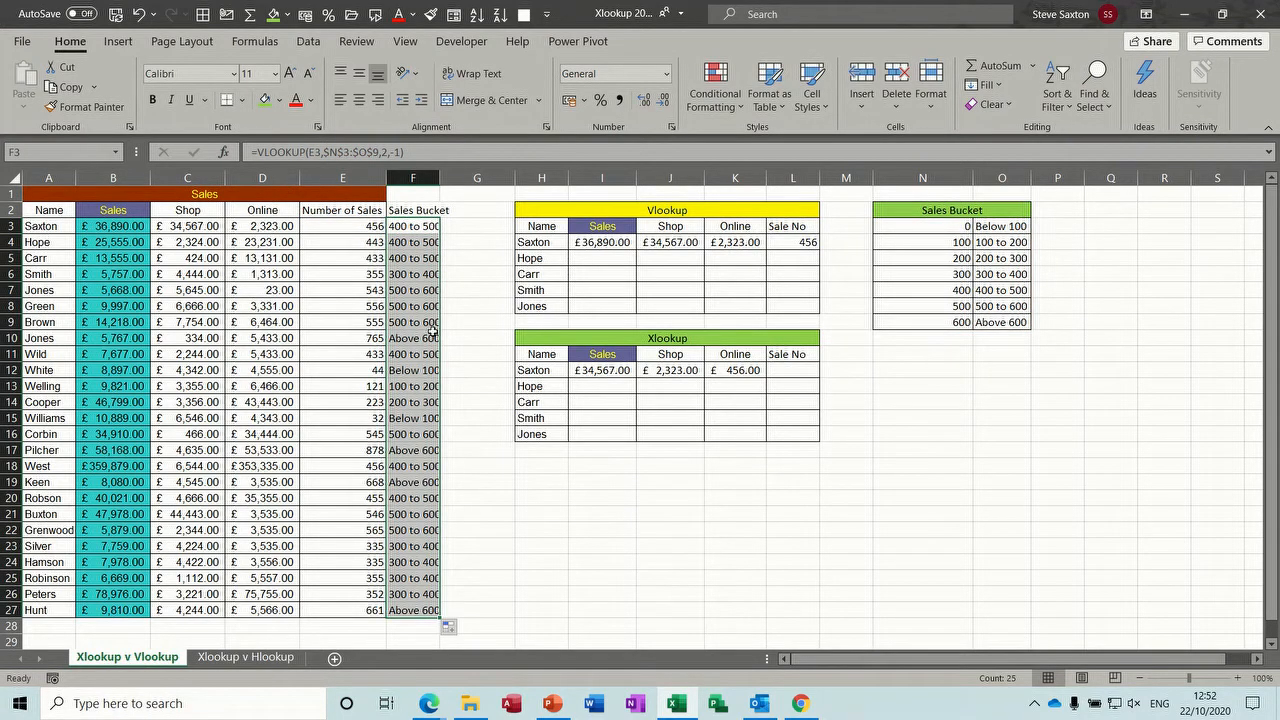
Enter =XLOOKUP(E3,N3:N9,O3:O9,,-1) in G3, using the exact match or next smaller item mode
left_click(465, 229)
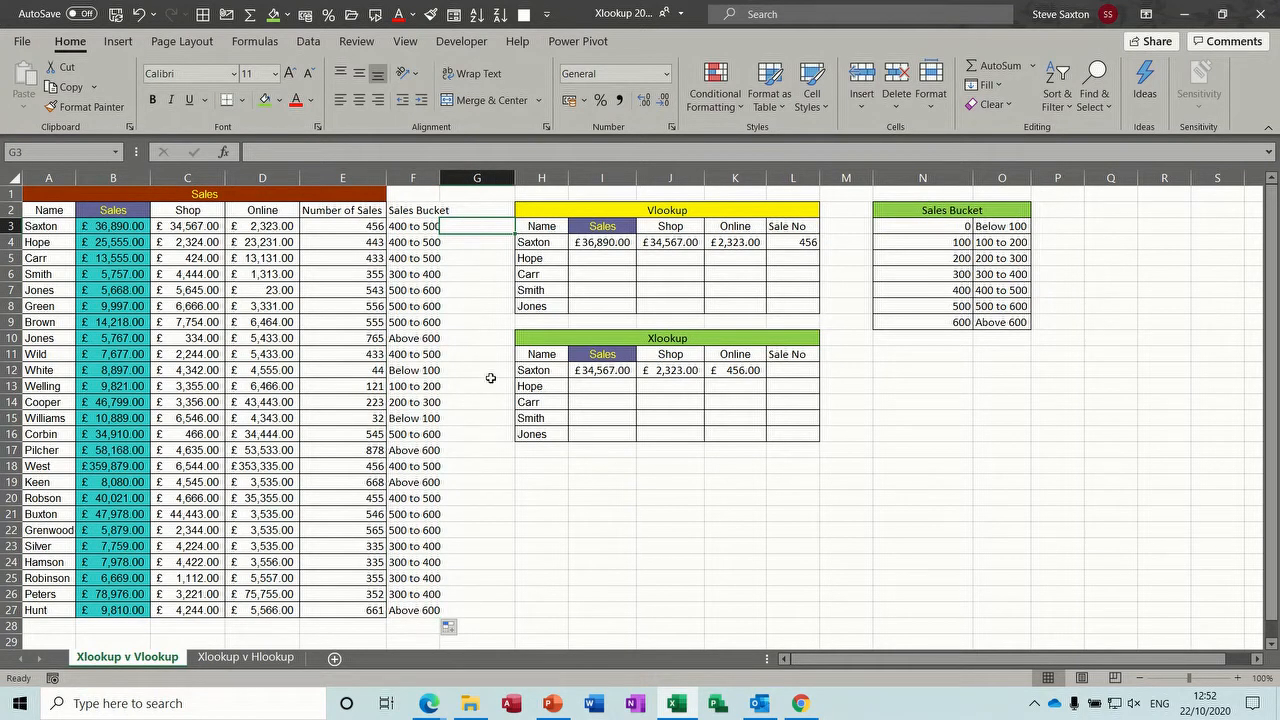
type("=xloo")
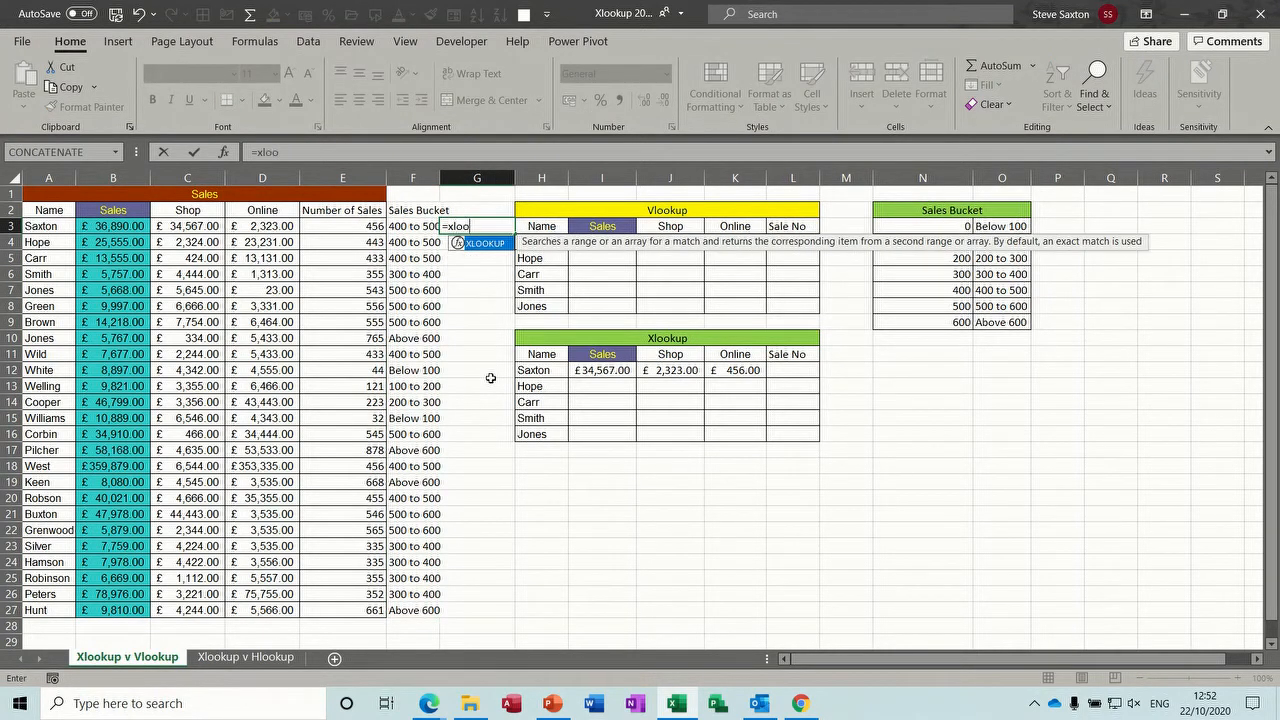
type("kup(")
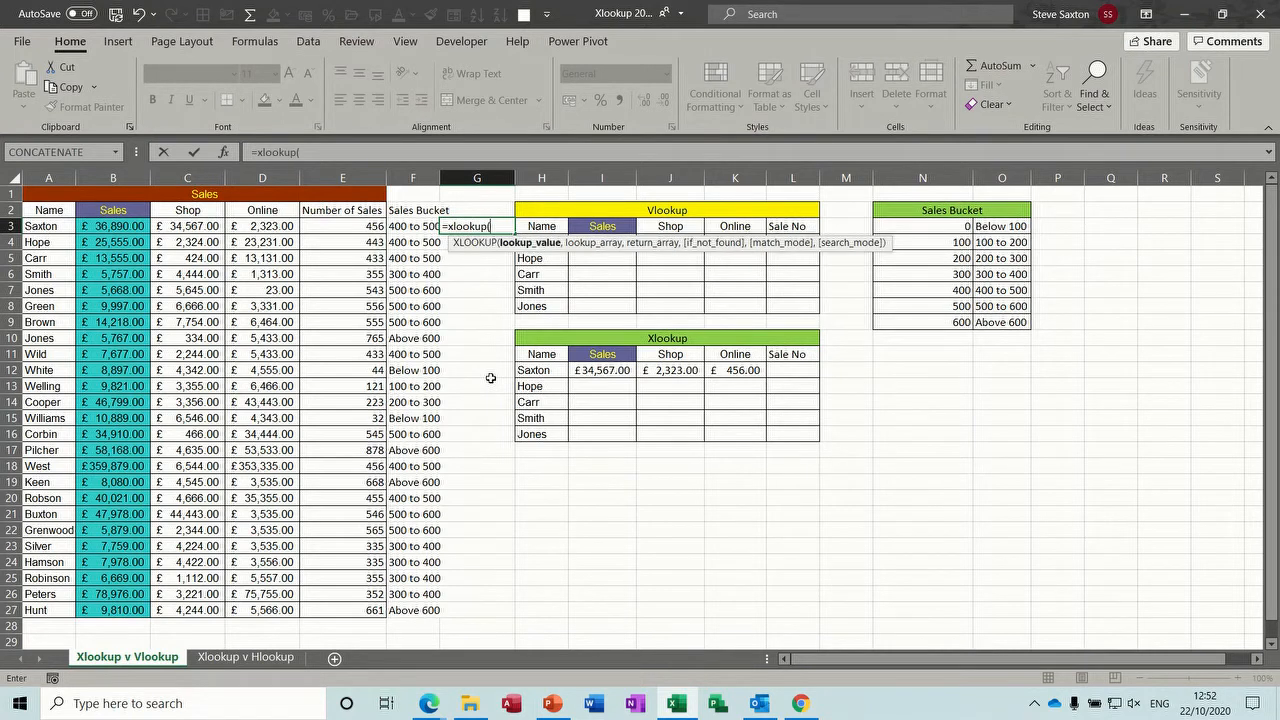
left_click(350, 229)
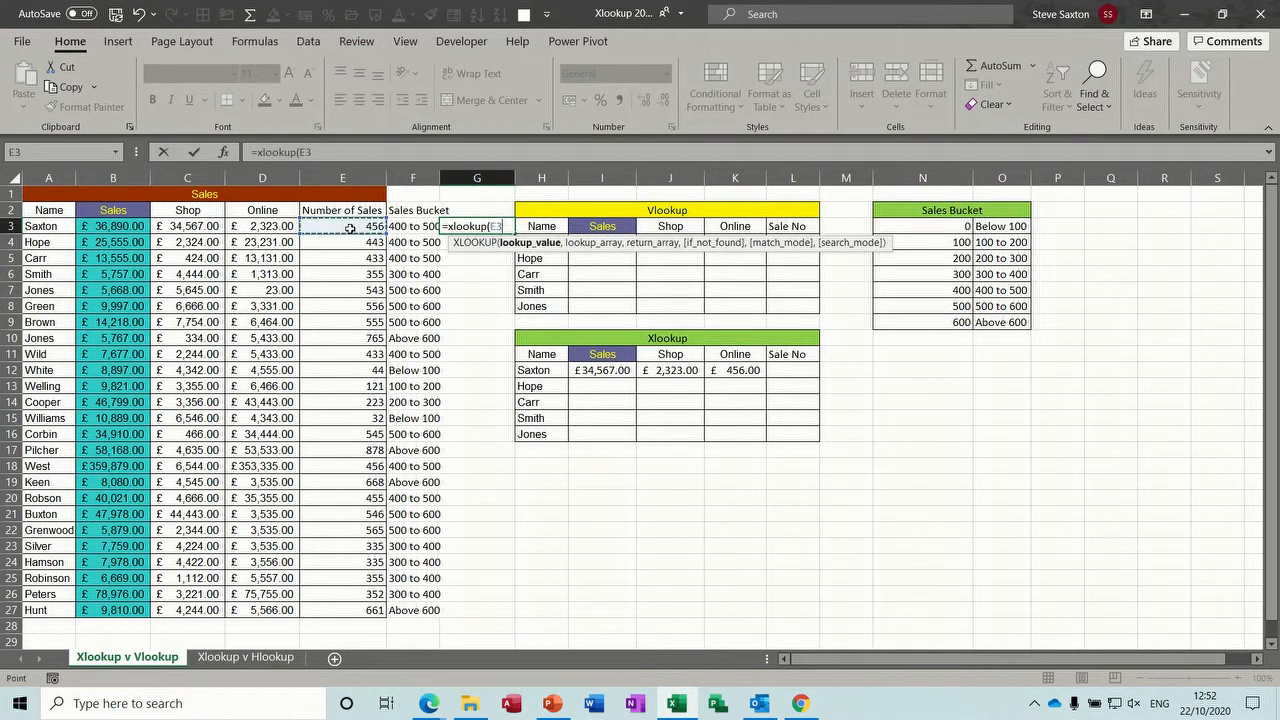
type(",")
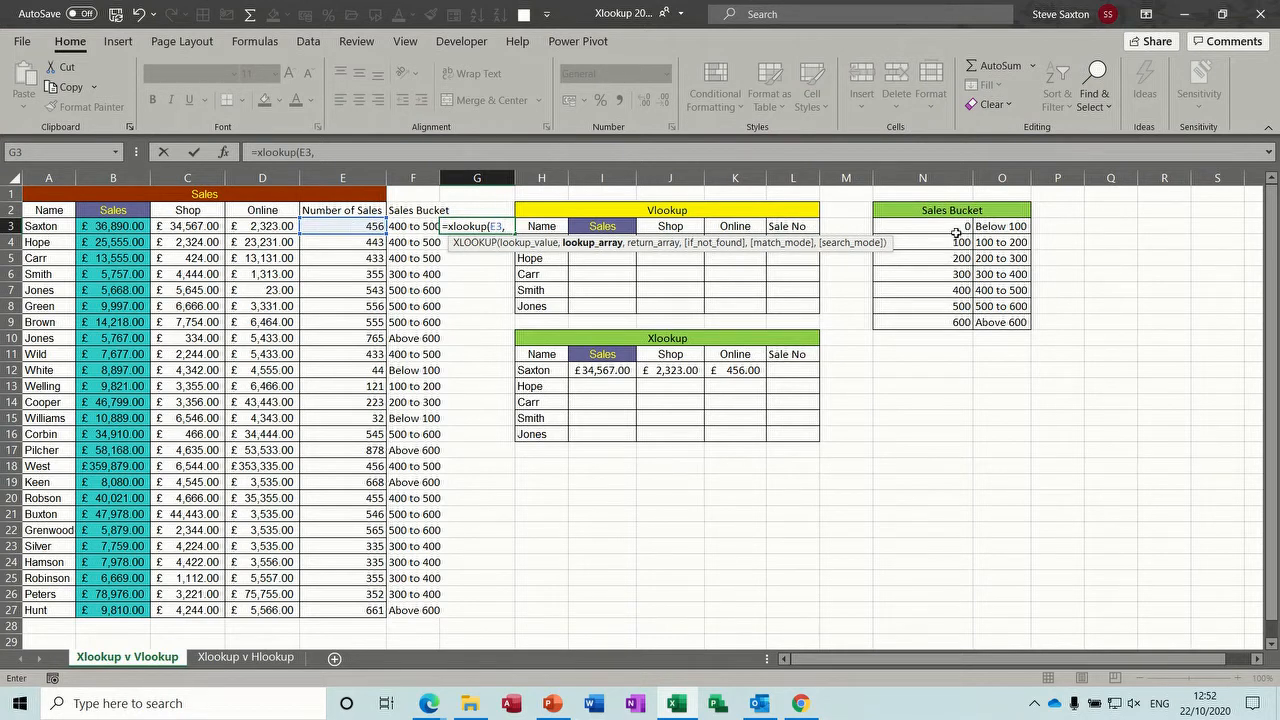
left_click_drag(950, 228, 941, 311)
type(",")
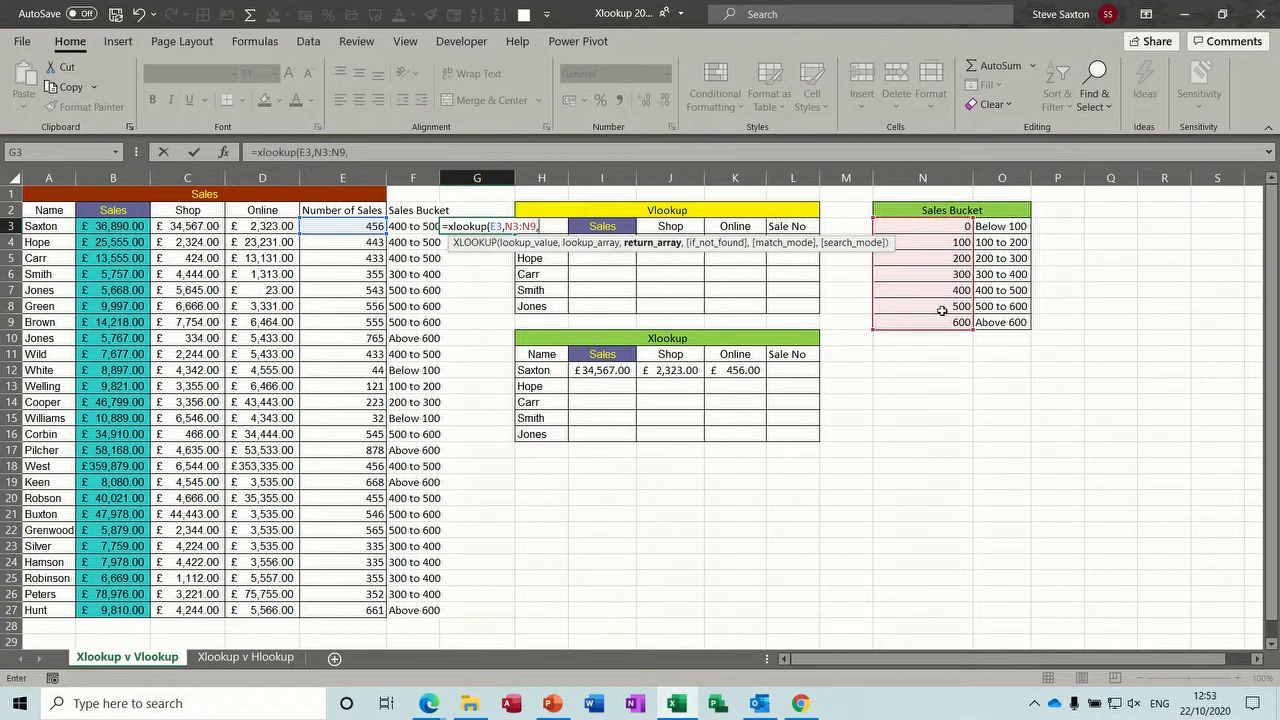
left_click(997, 229)
left_click_drag(997, 231, 1002, 323)
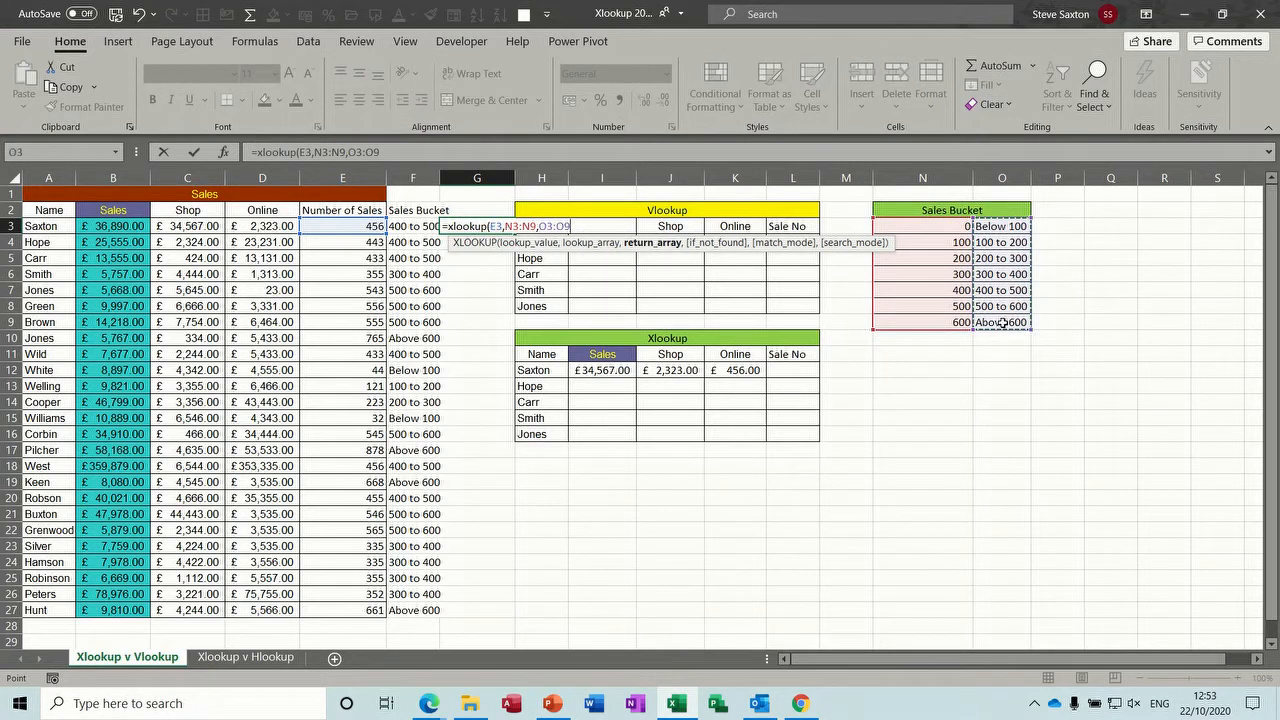
type(",")
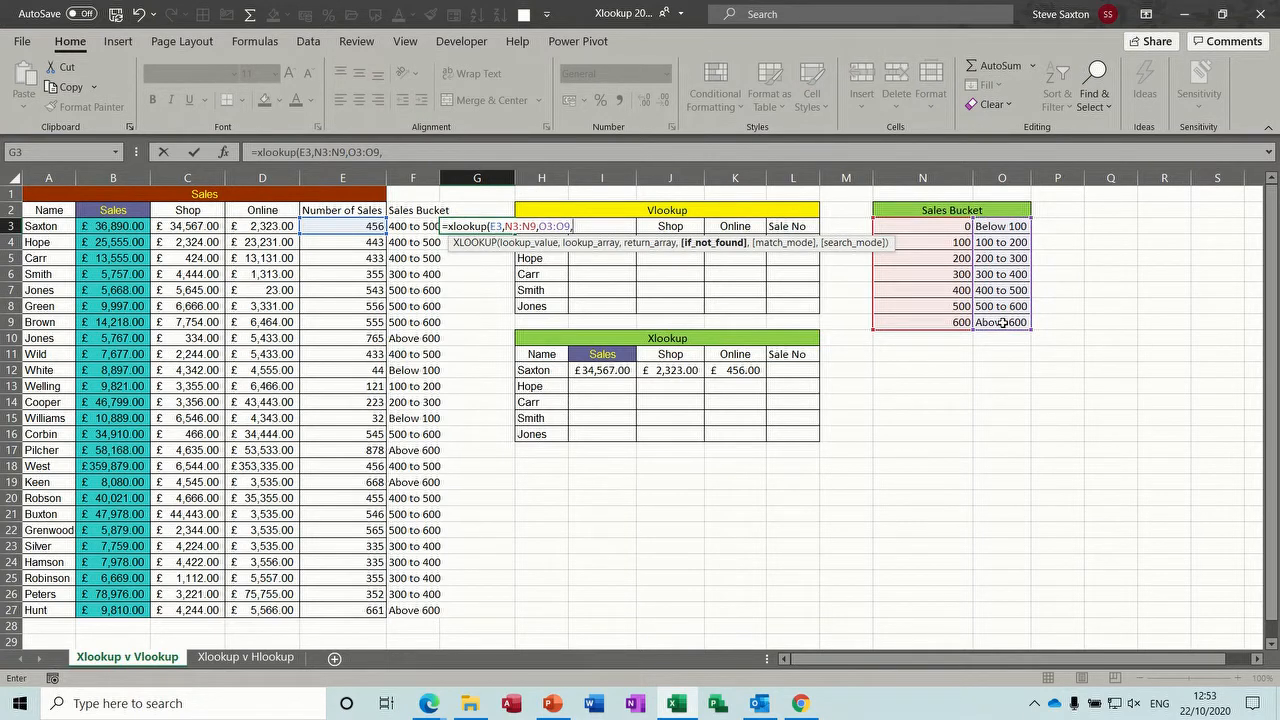
type(",")
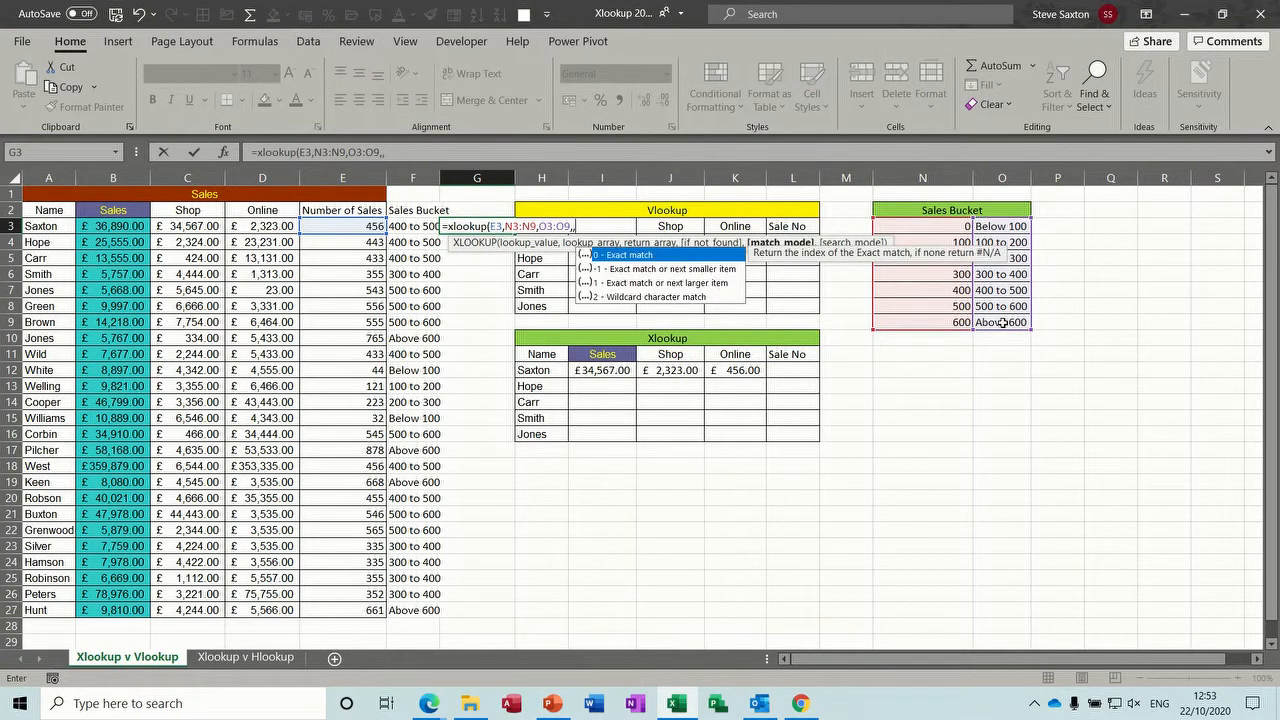
left_click(709, 270)
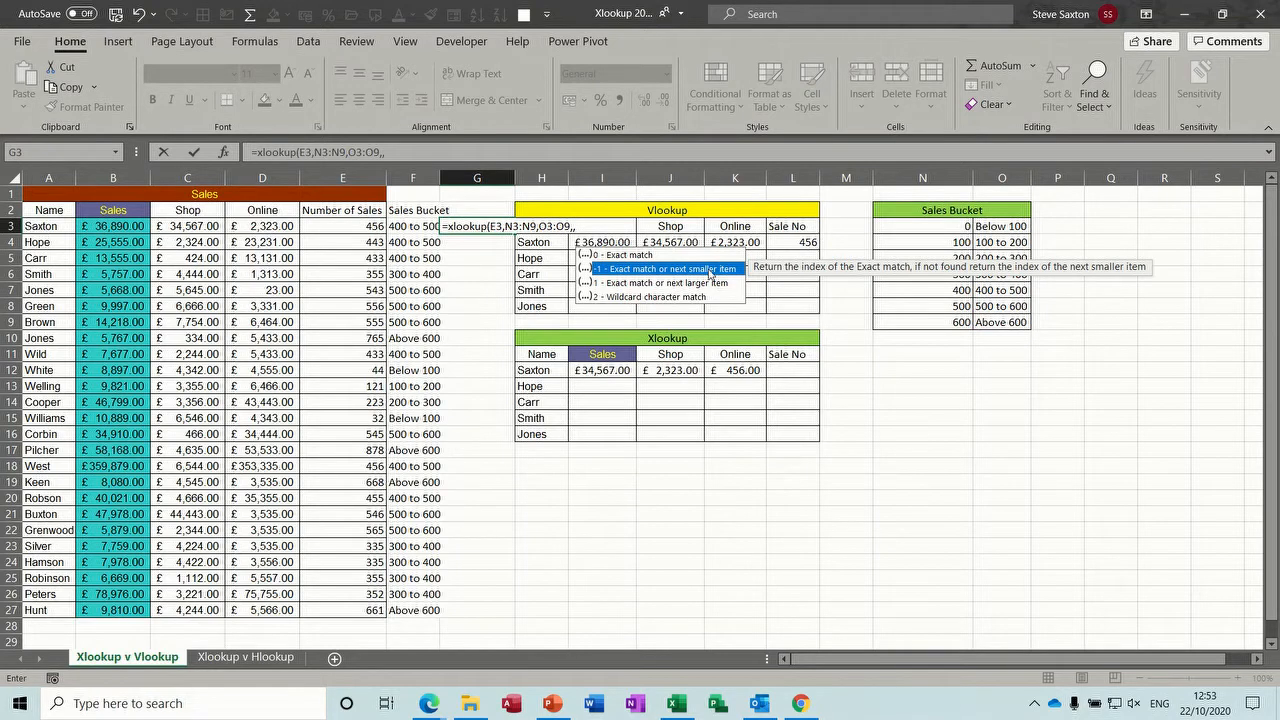
double_click(709, 270)
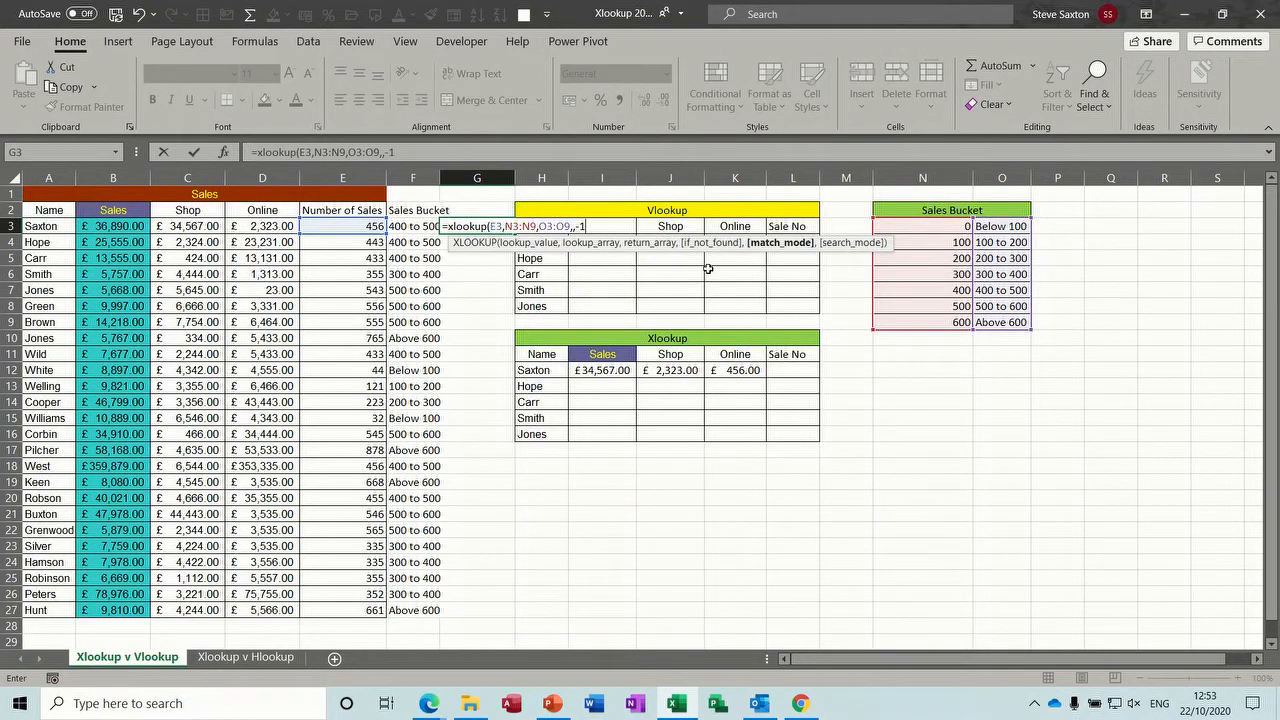
type(")")
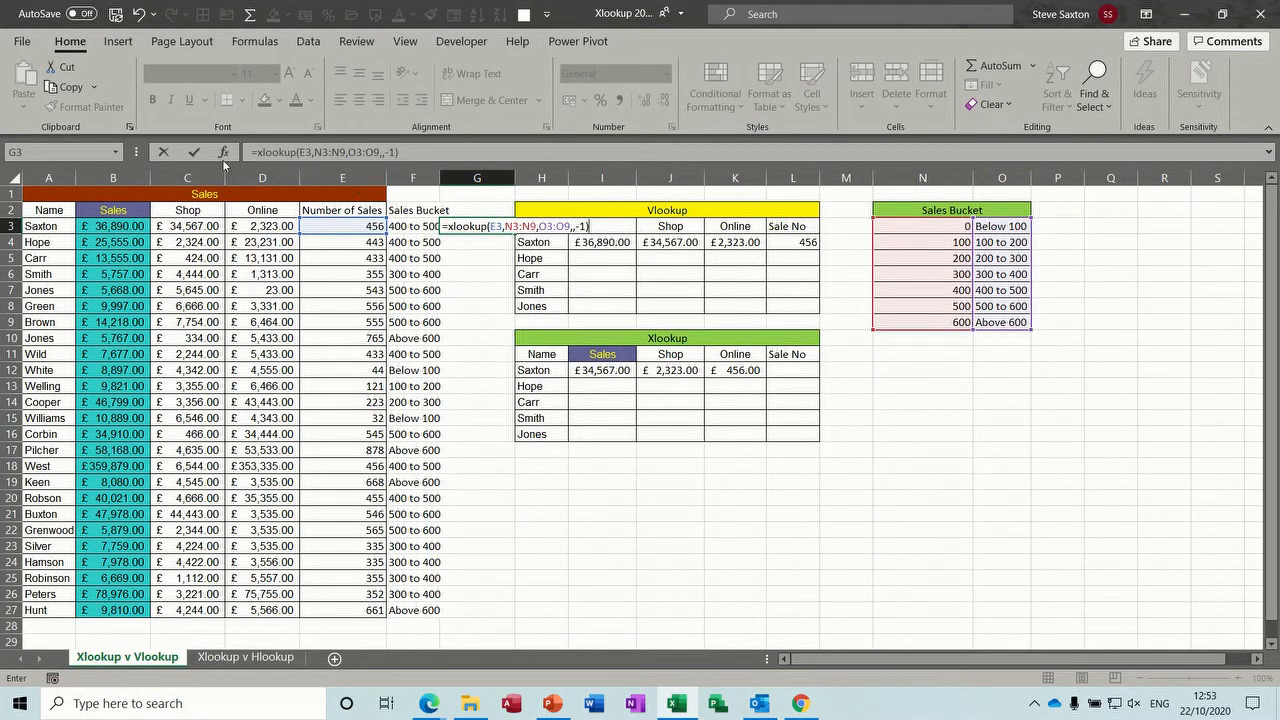
left_click(194, 153)
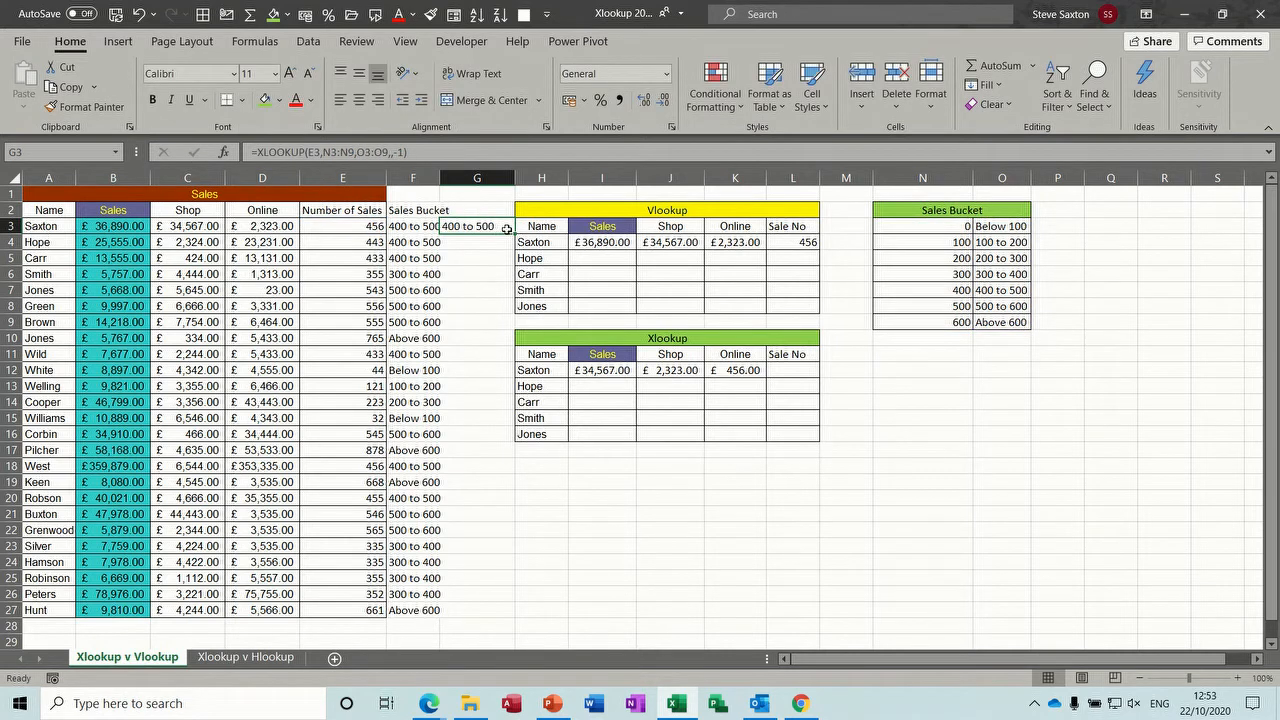
Make both XLOOKUP ranges in G3 absolute as $N$3:$N$9 and $O$3:$O$9, and fill the formula down to G27
left_click_drag(325, 150, 352, 152)
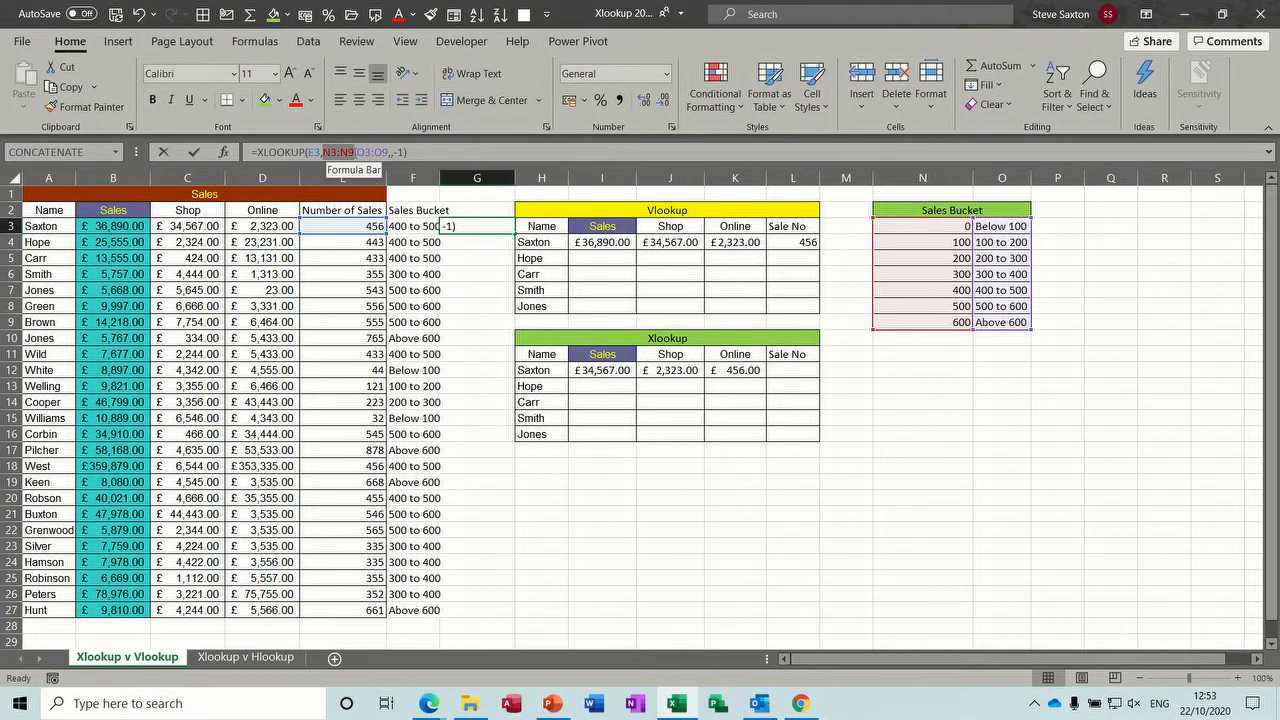
key("F4")
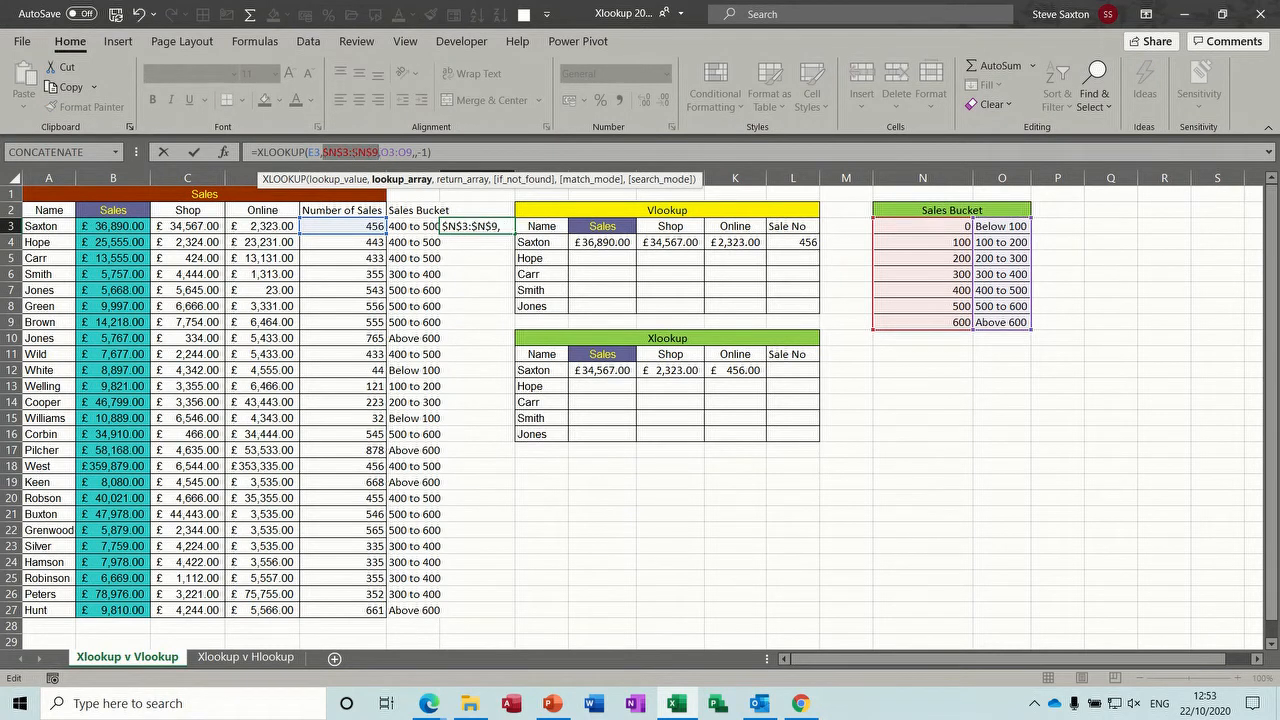
left_click_drag(382, 151, 410, 151)
key("F4")
left_click(195, 152)
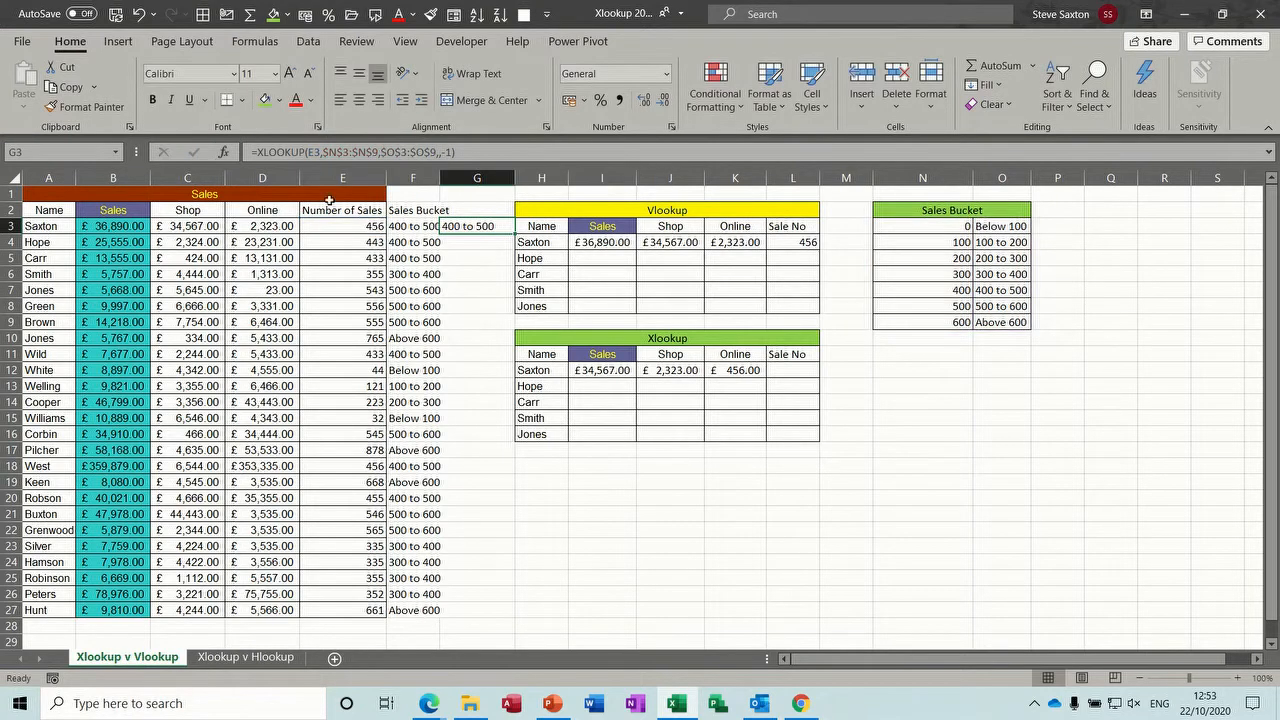
double_click(513, 234)
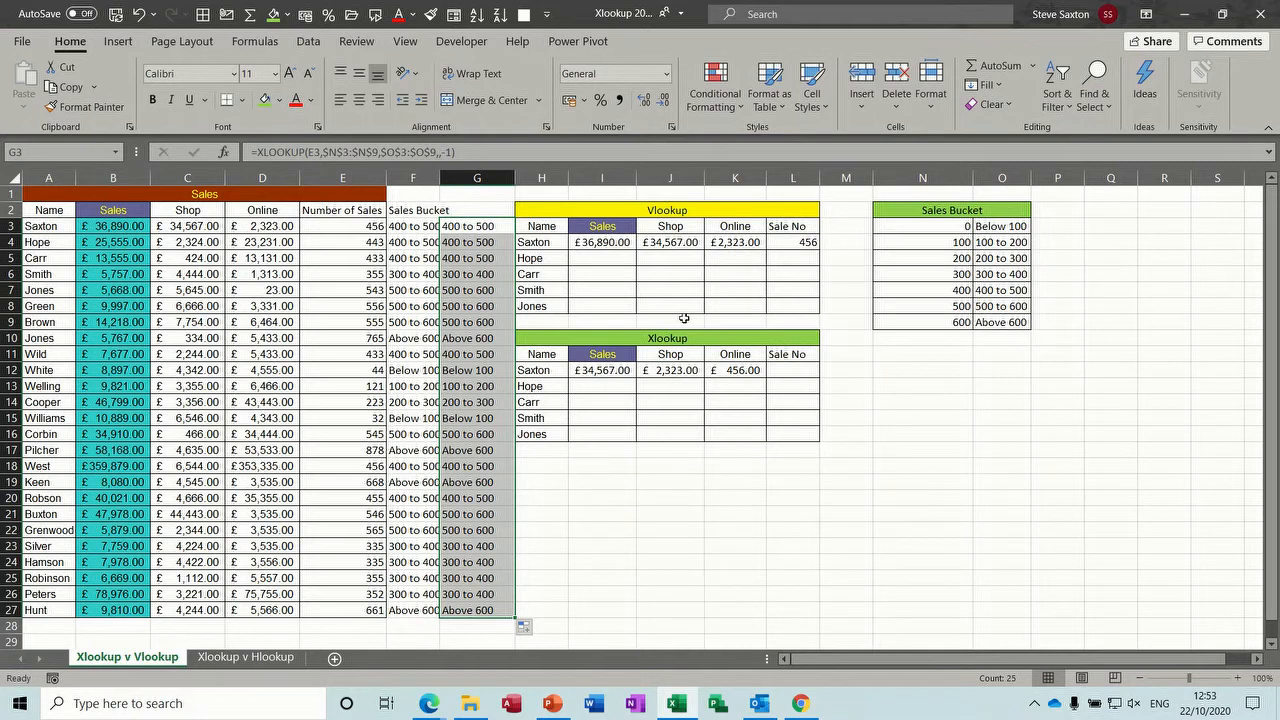
Sort the Sales Bucket table by its bucket labels in descending and then ascending order to compare both lookup columns
left_click(1008, 274)
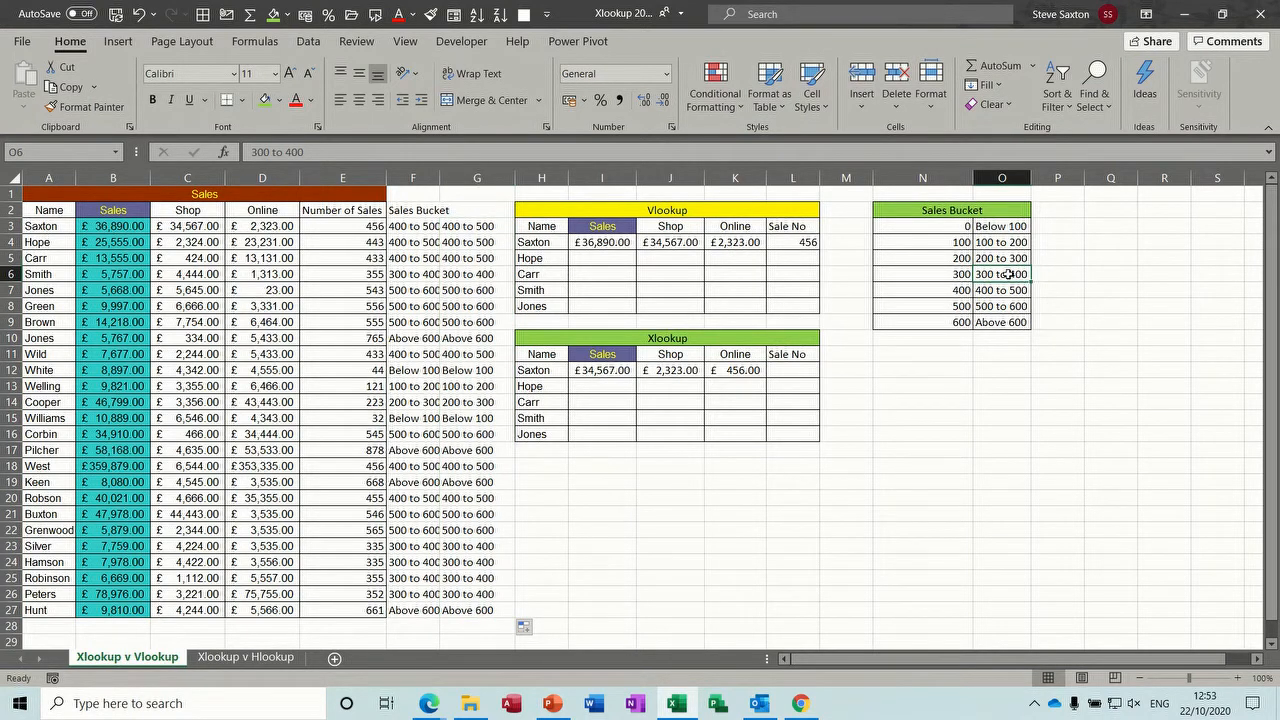
left_click(499, 17)
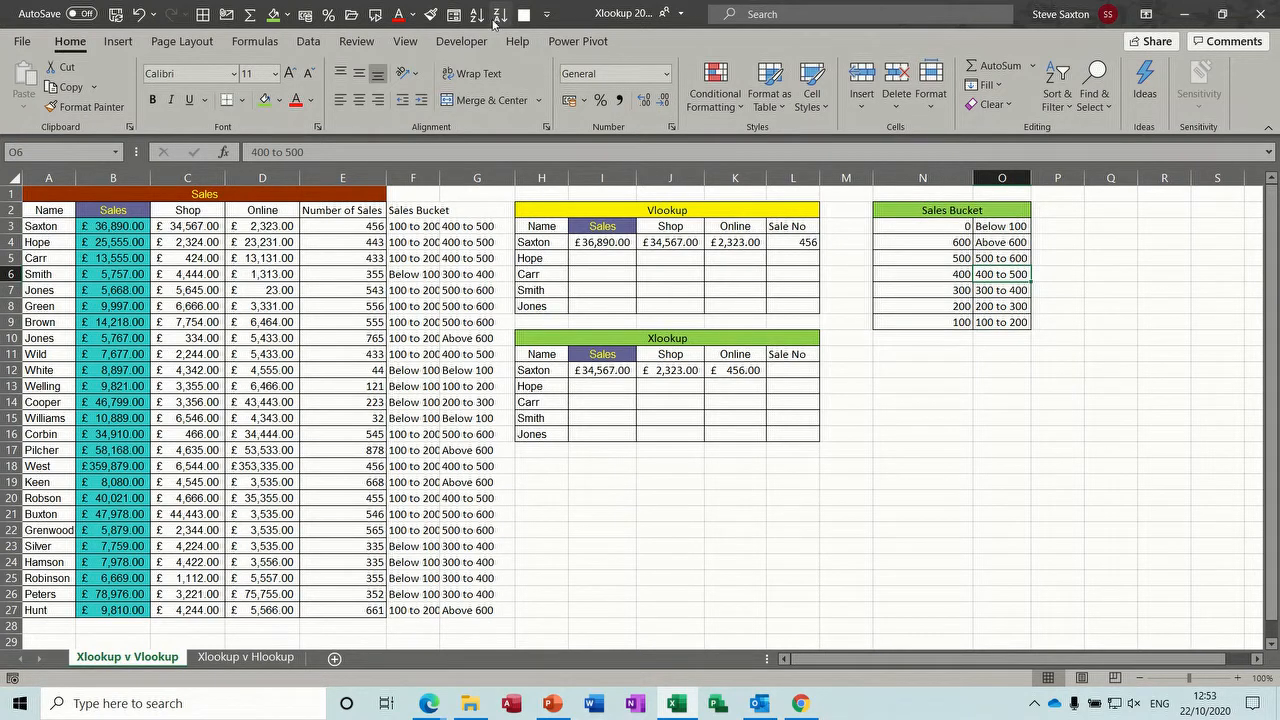
left_click(477, 16)
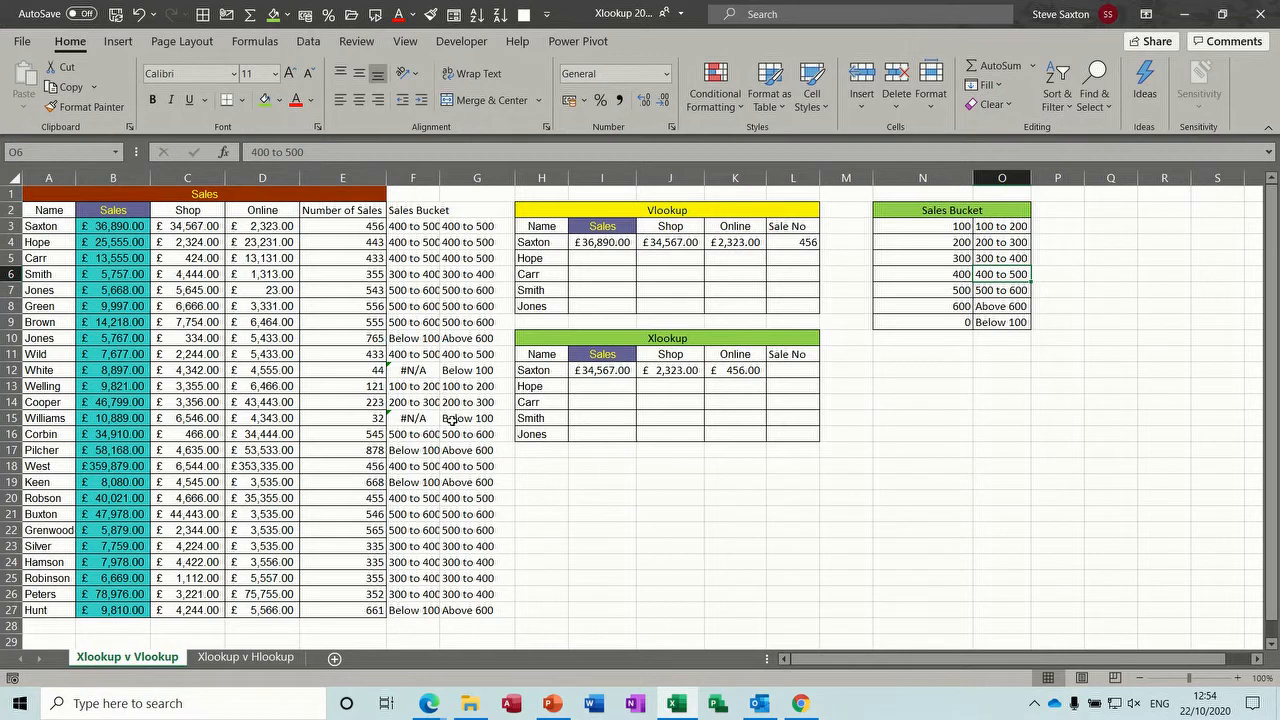
left_click(620, 242)
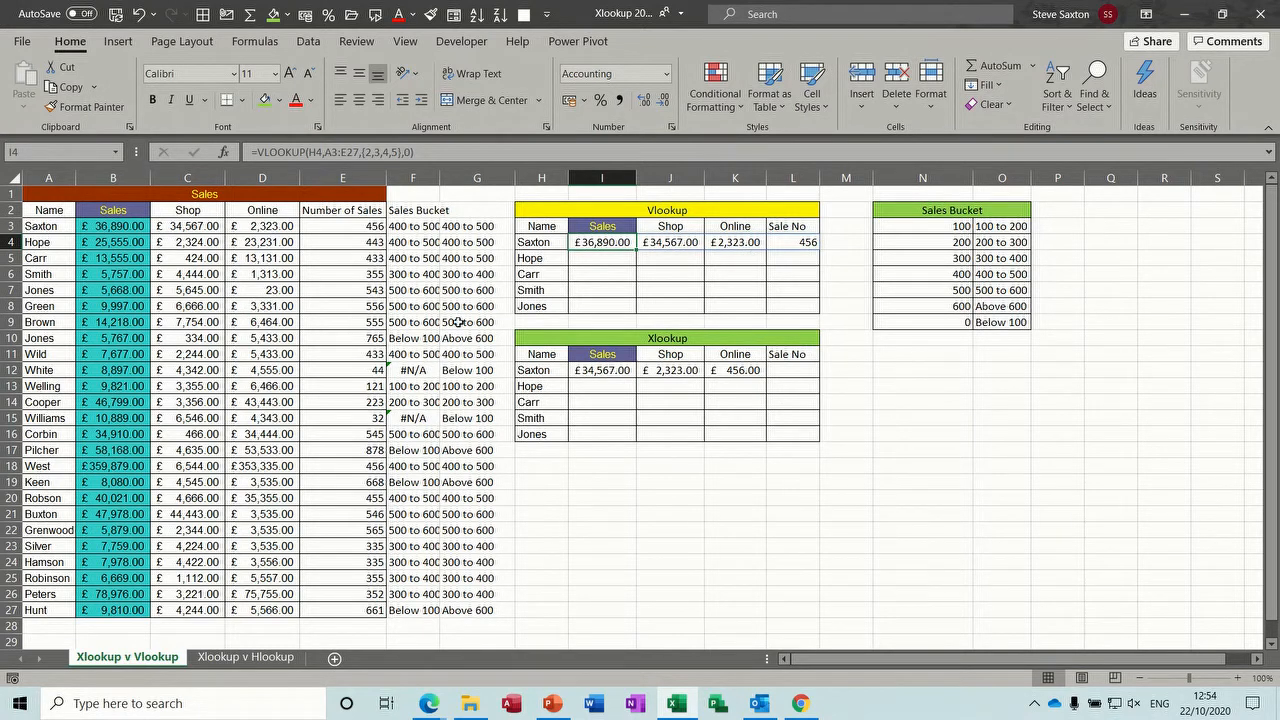
Open the Xlookup v Hlookup sheet and examine the PC selector in C2, the computer headings E2:J2 and the records E3:J14
left_click(238, 659)
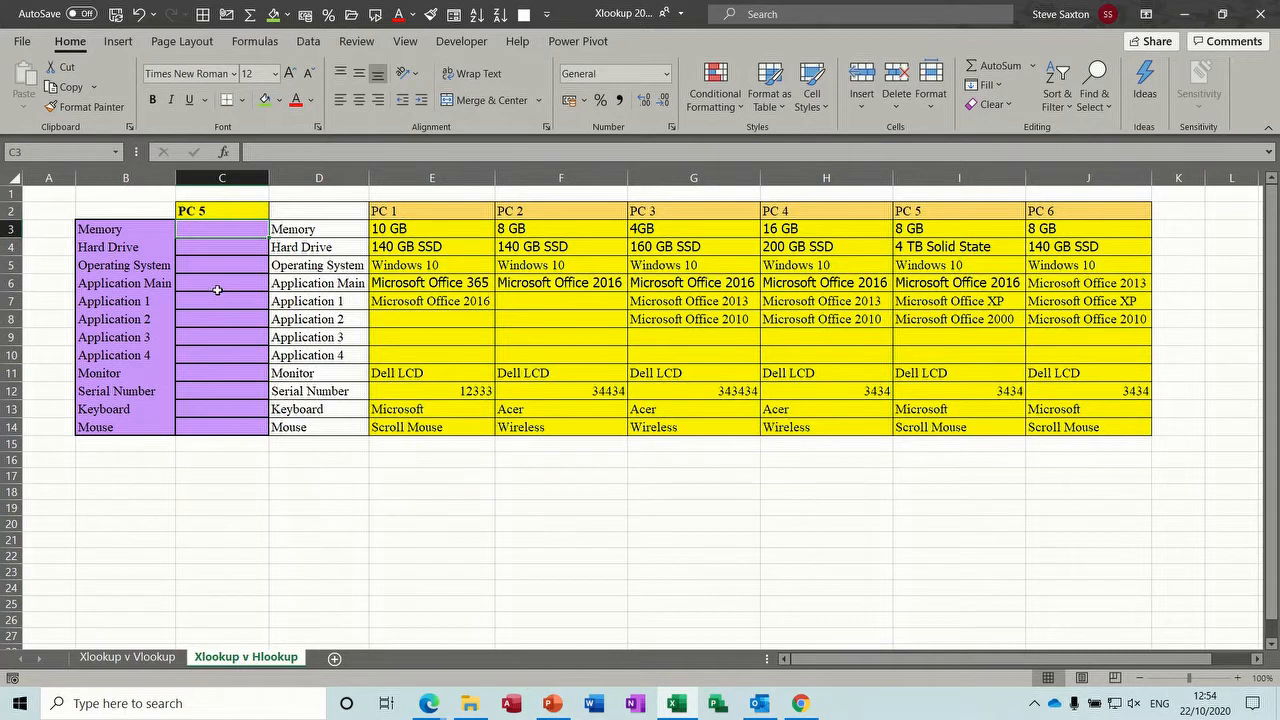
left_click(218, 210)
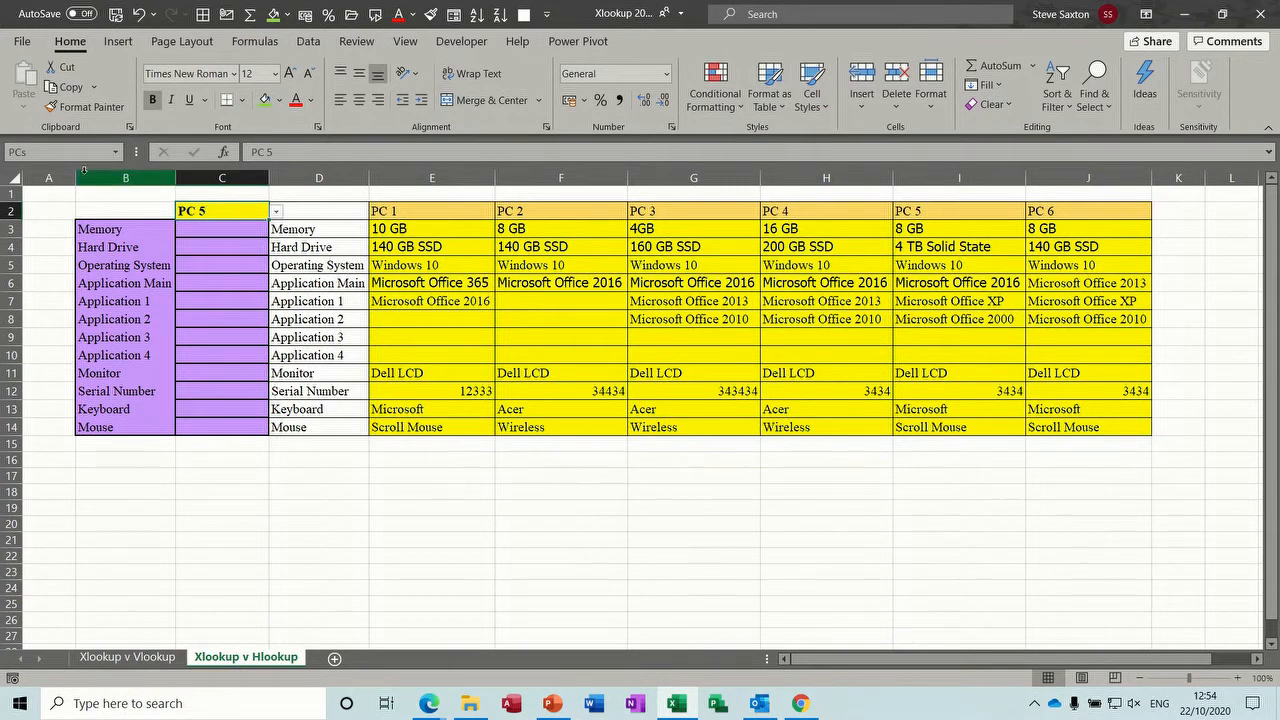
left_click(276, 211)
left_click(279, 213)
left_click_drag(420, 206, 1045, 209)
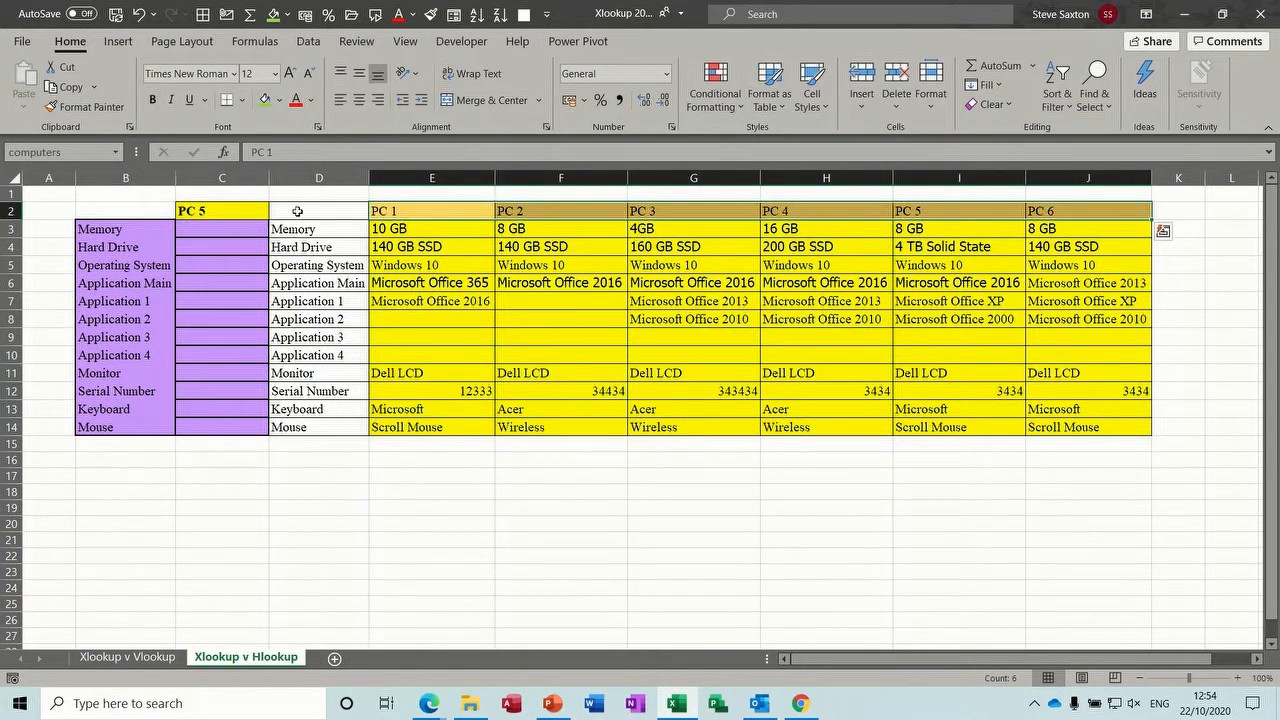
left_click_drag(421, 237, 1071, 418)
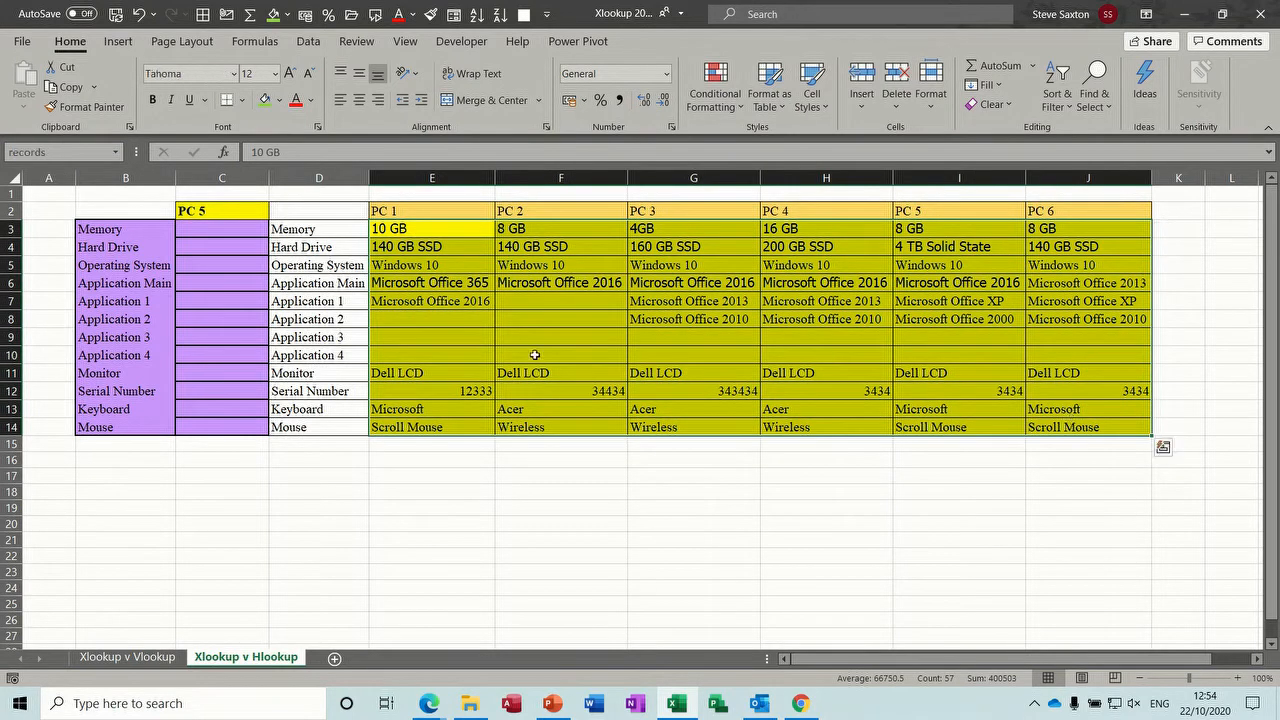
Enter =HLOOKUP(PCs,E2:J14,2,0) in the Memory cell C3 and check it against the PC 5 column
left_click(212, 231)
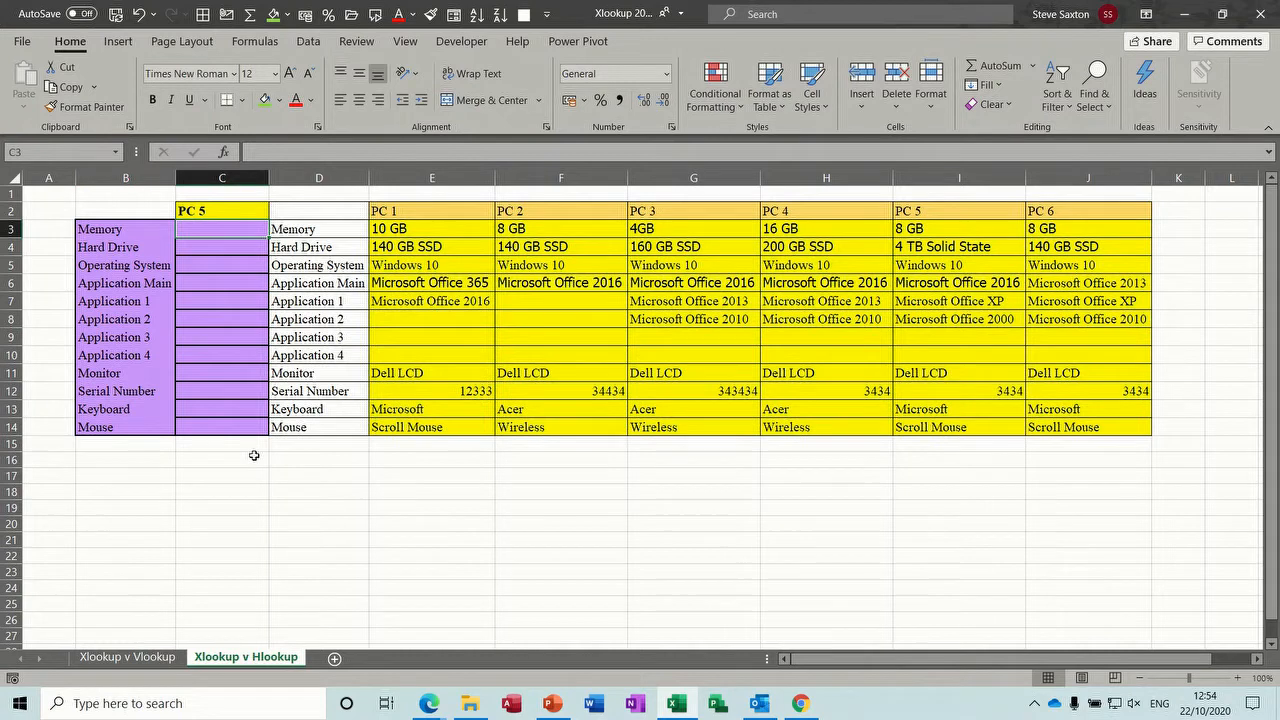
type("=hl")
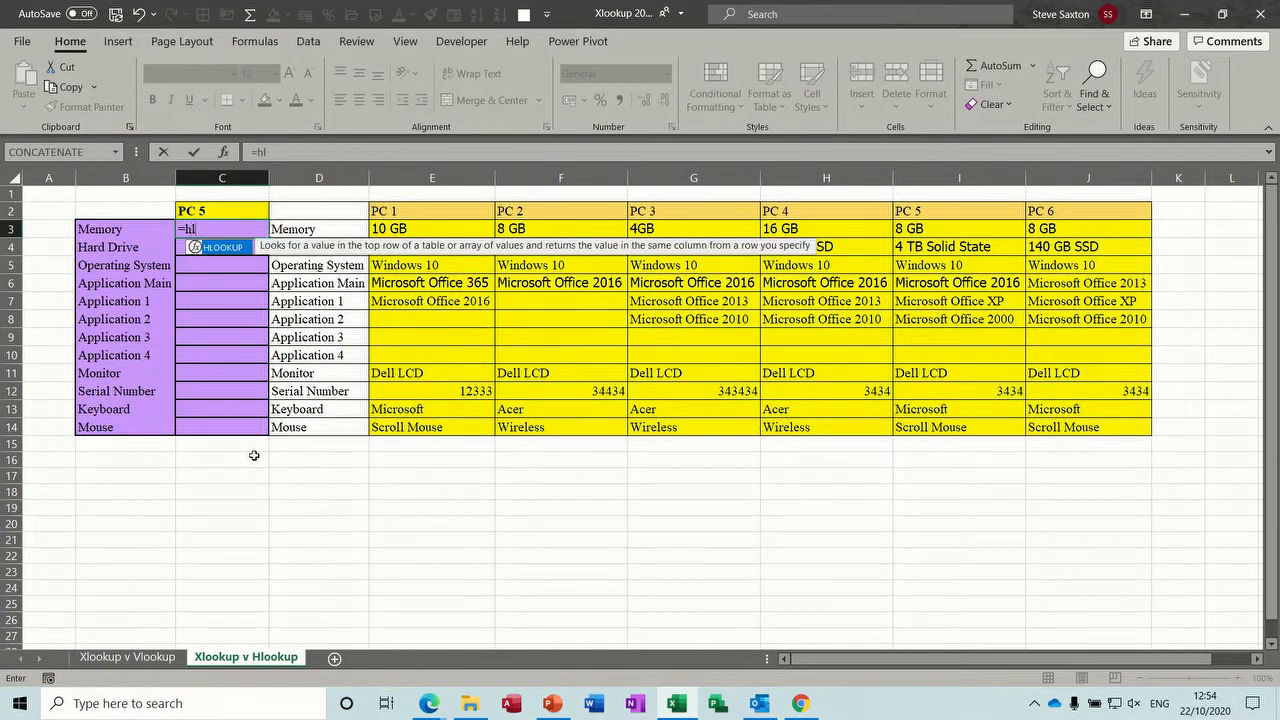
type("ooup")
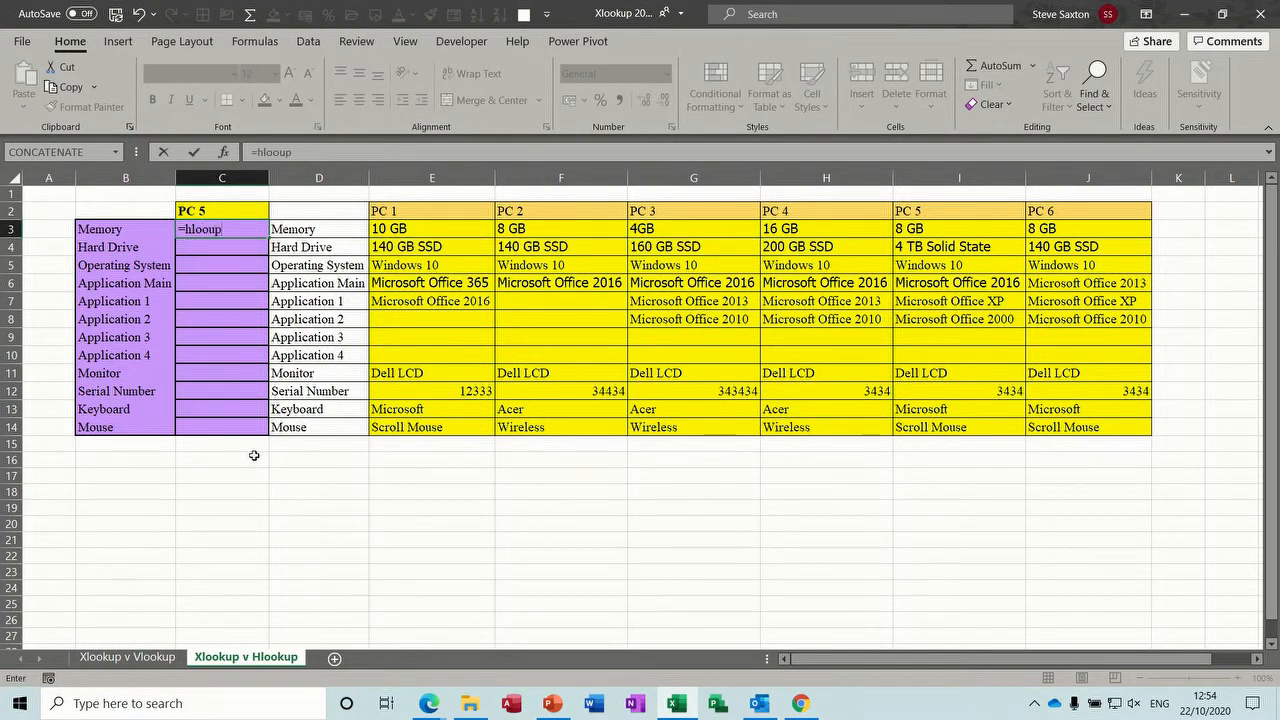
key("BackSpace")
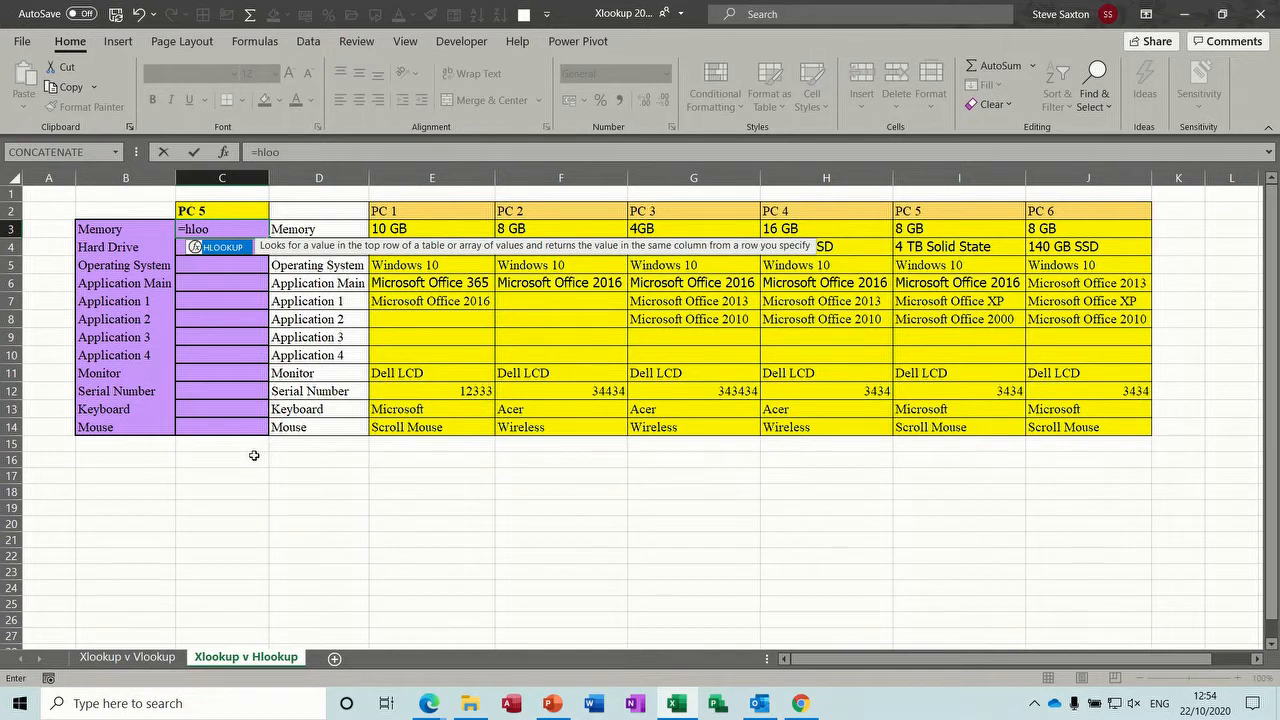
type("kup(")
left_click(214, 212)
type(",")
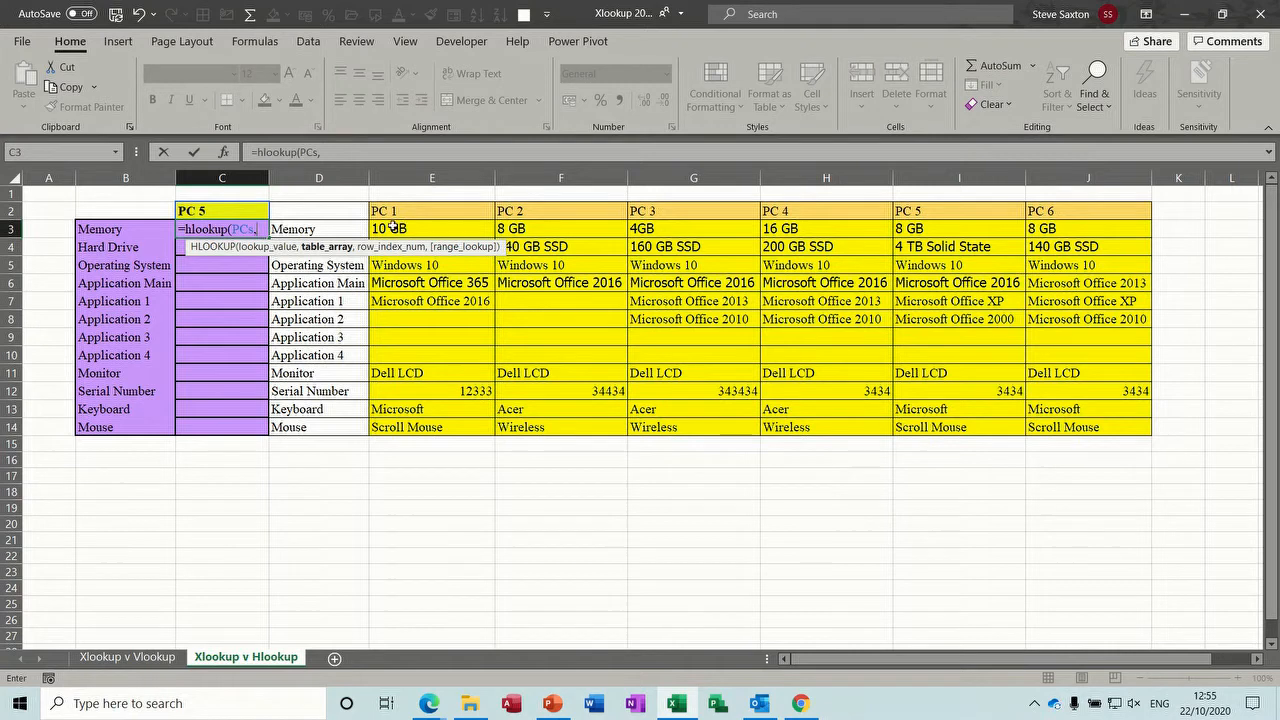
left_click_drag(388, 211, 1052, 420)
type(",")
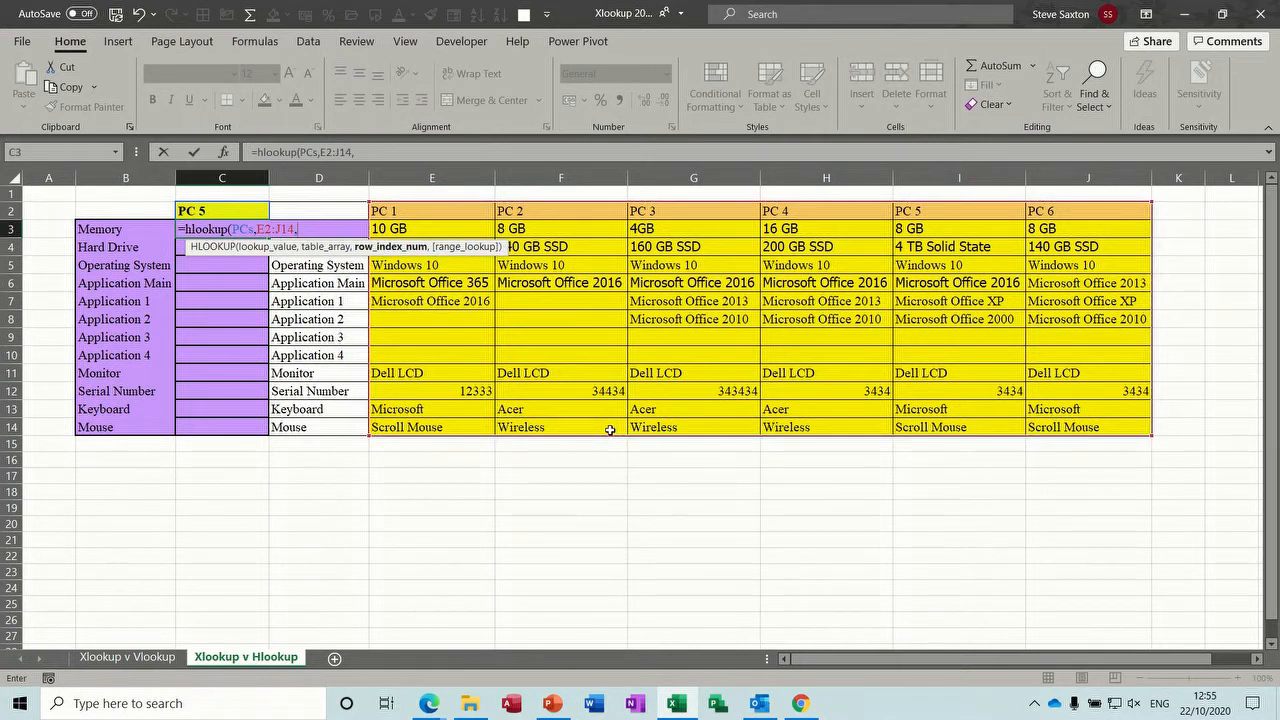
type("2,0")
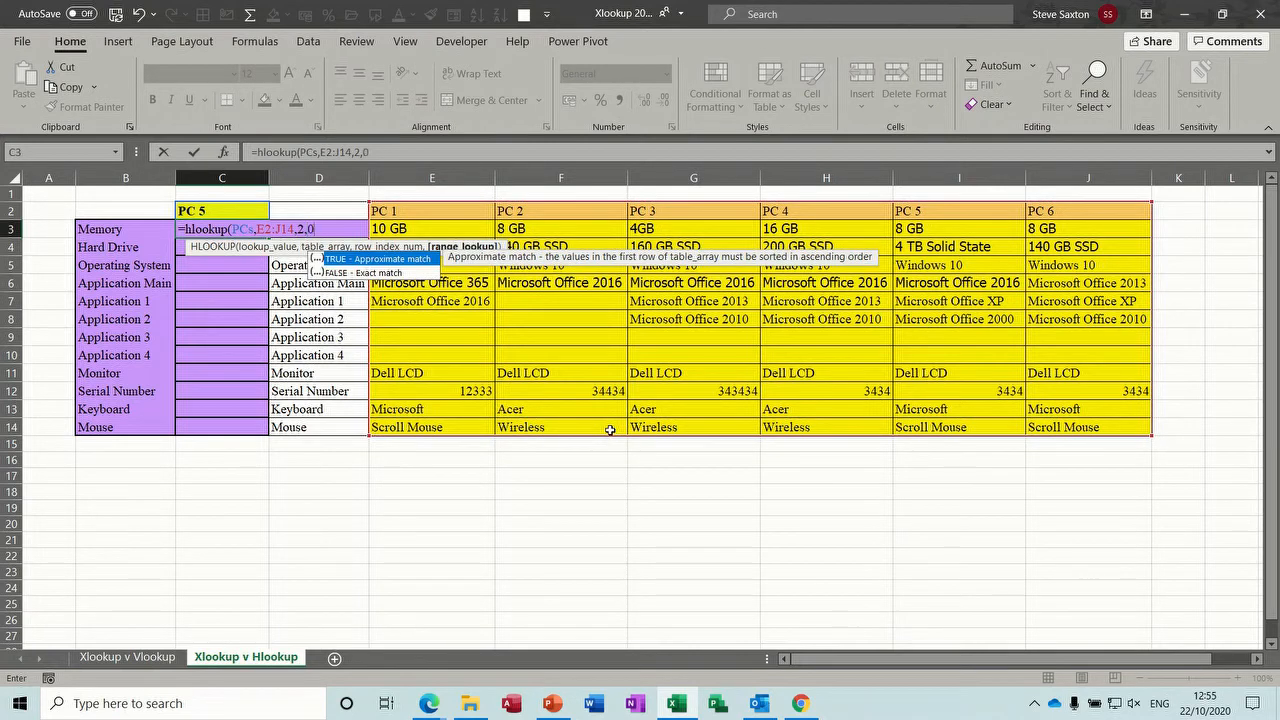
type(")")
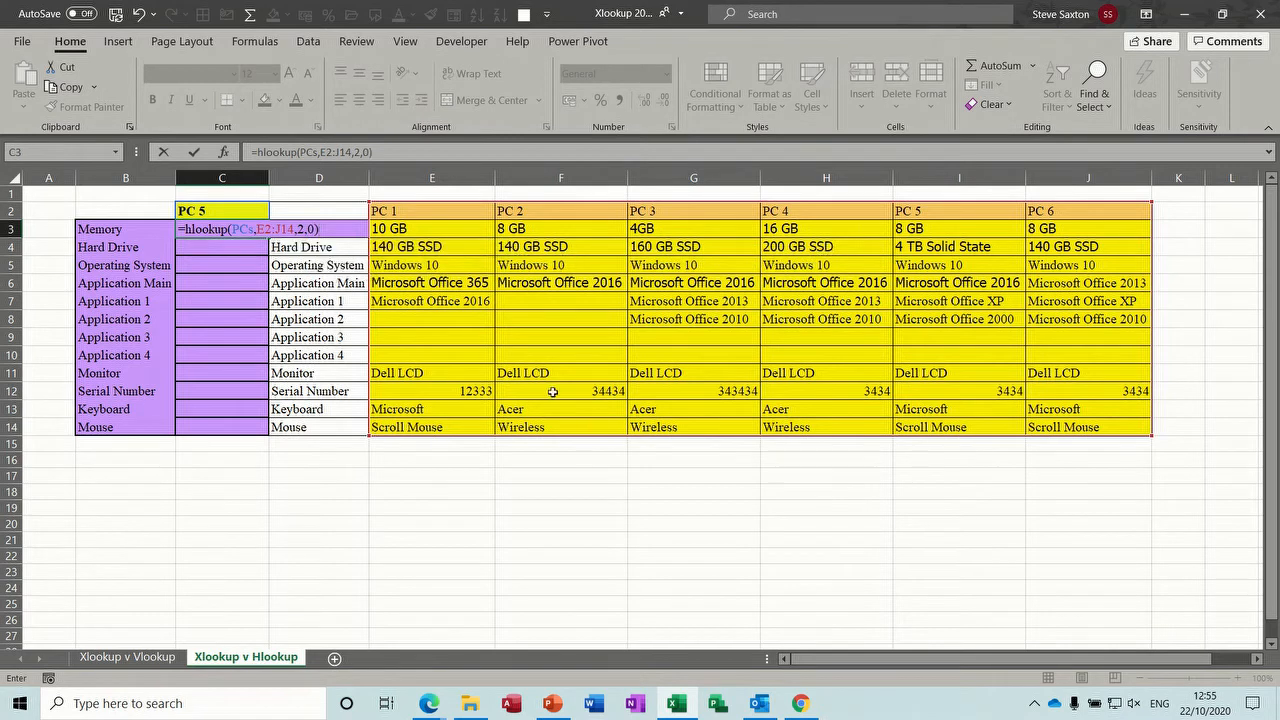
left_click(194, 152)
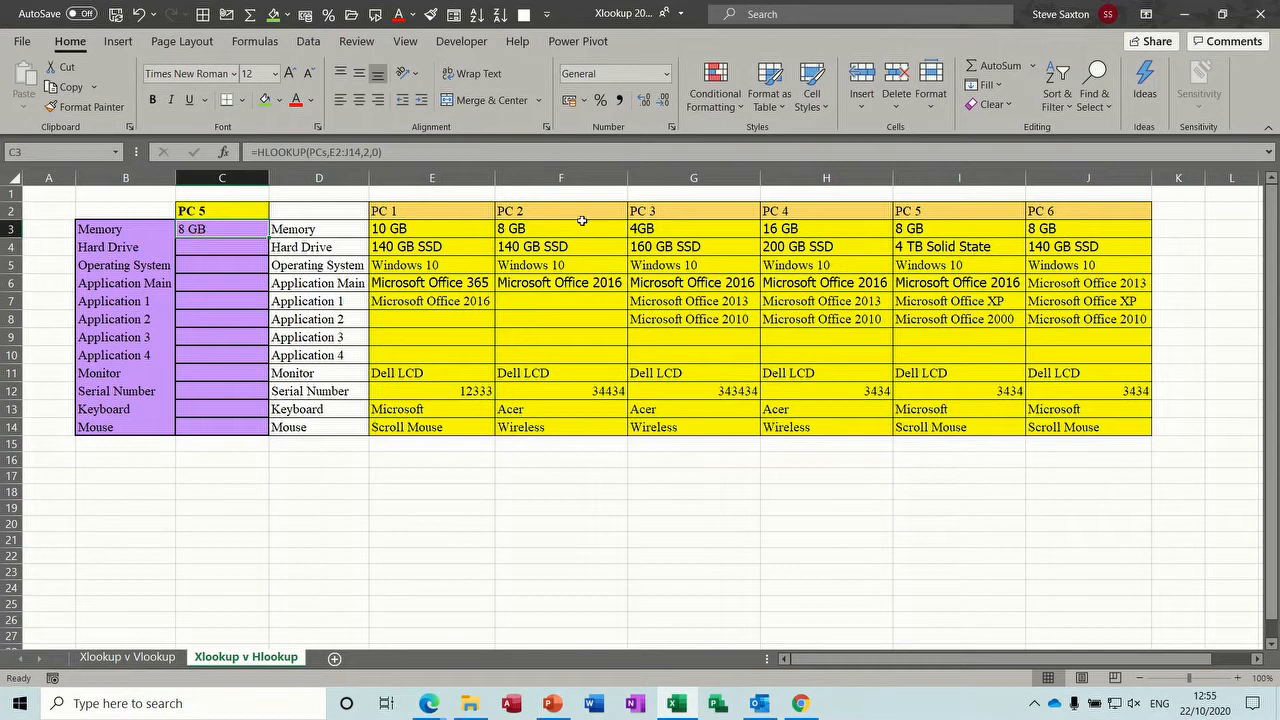
left_click(922, 228)
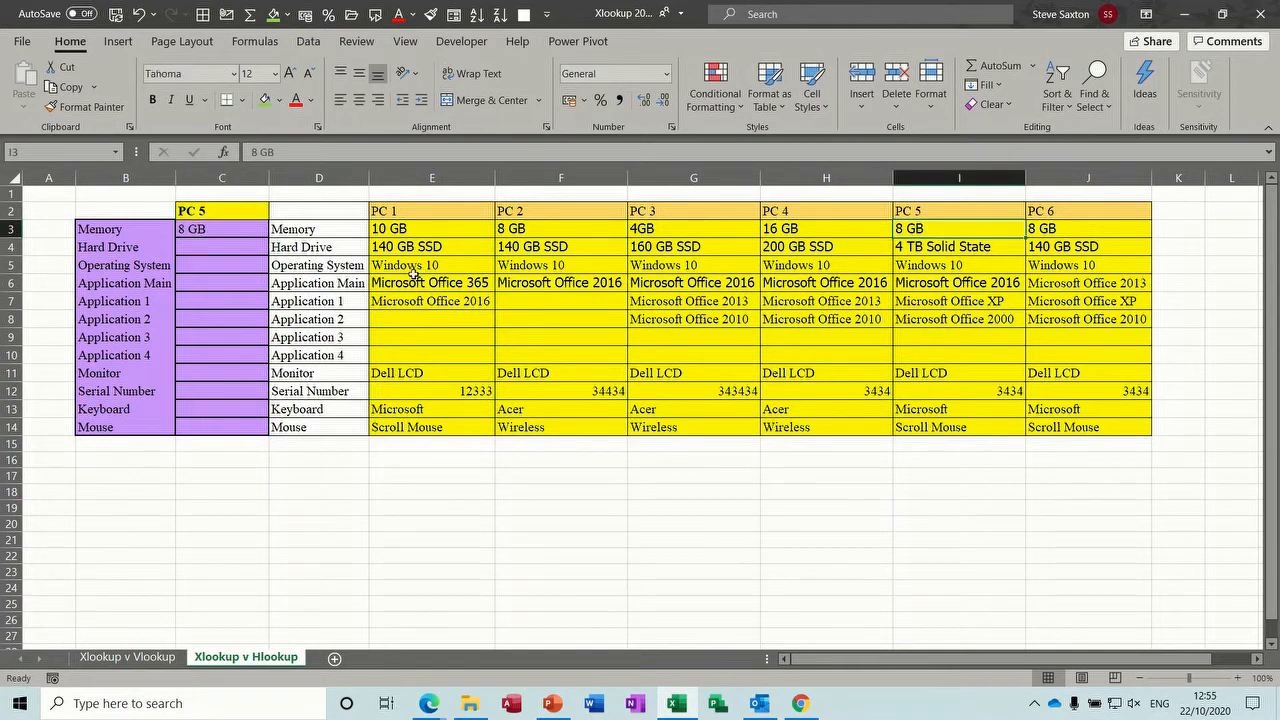
Review the table array E2:J14 inside the HLOOKUP formula in the Memory cell C3
left_click(239, 232)
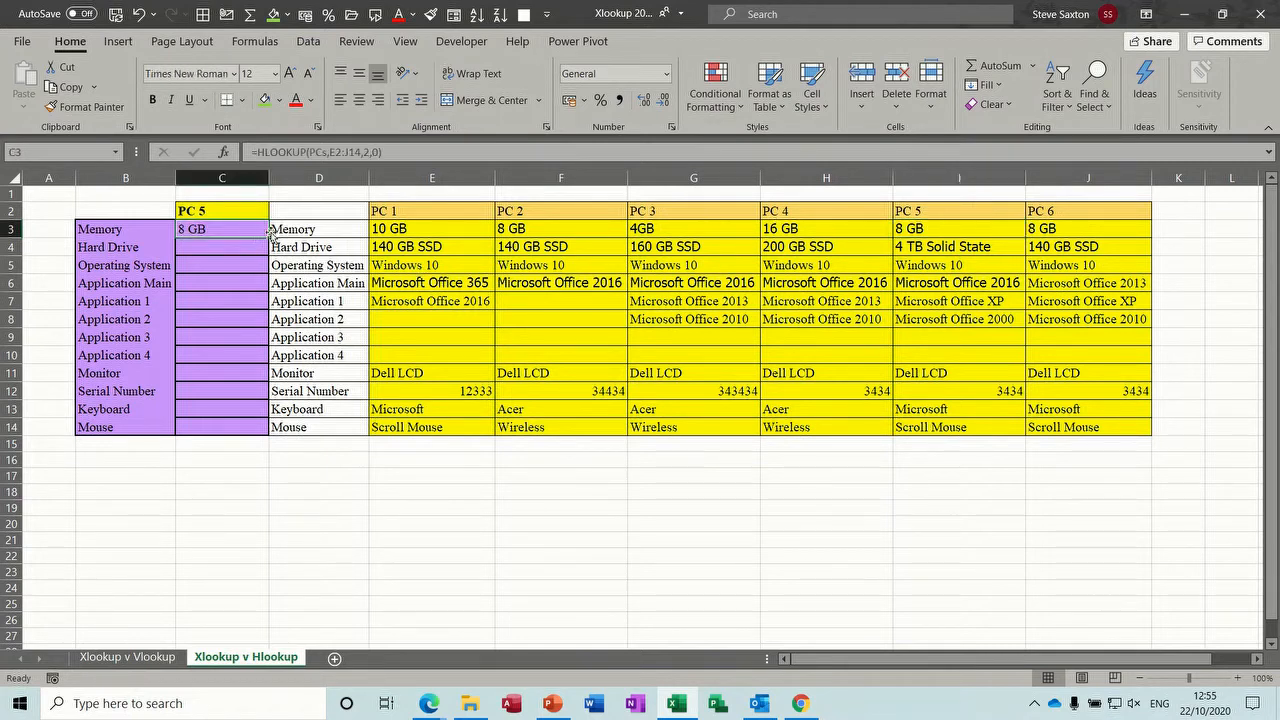
left_click_drag(329, 152, 363, 153)
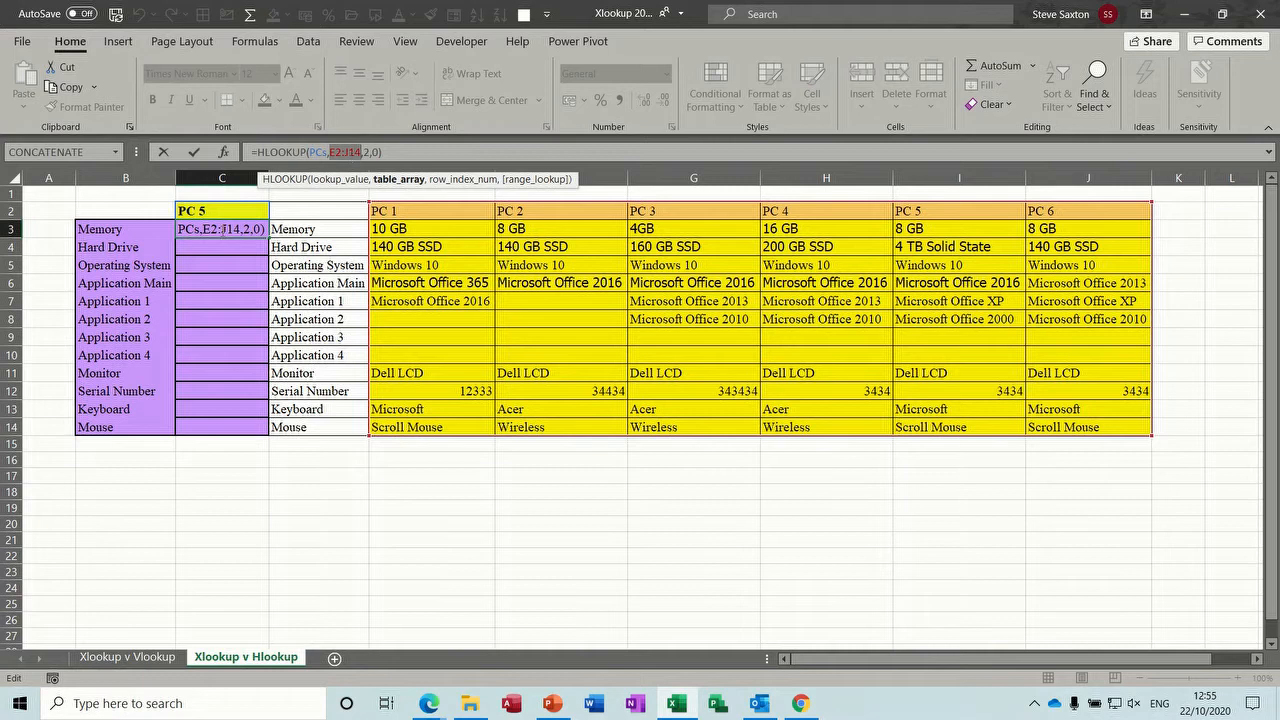
left_click(196, 153)
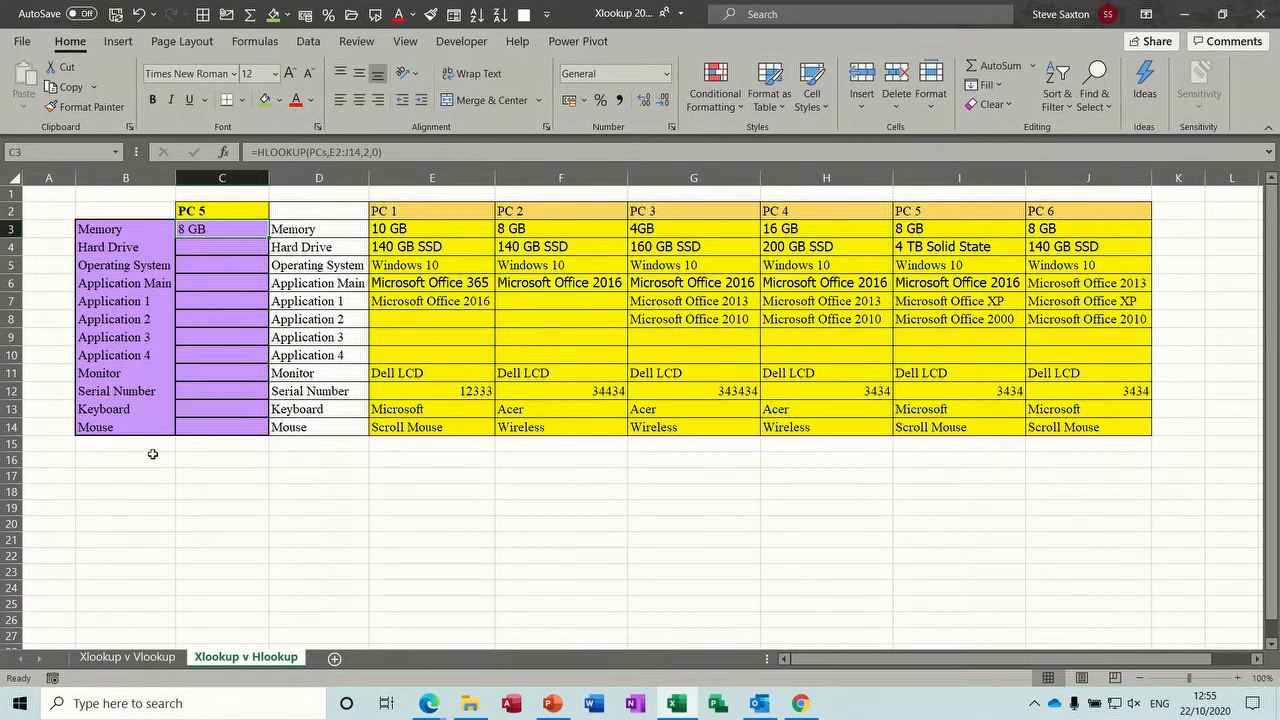
Replace the formula in the Memory cell C3 with =XLOOKUP(PCs,computers,records), using C2, the headings E2:J2 and the records E3:J14
type("=")
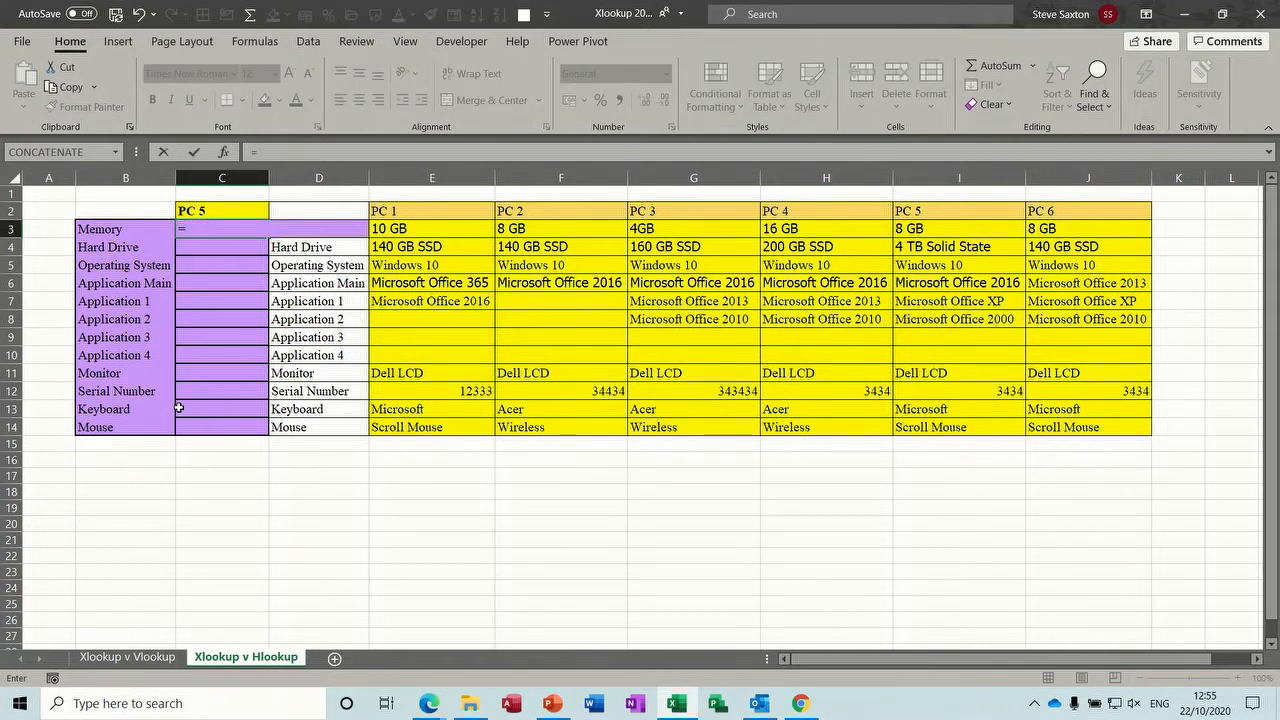
type("xlookup")
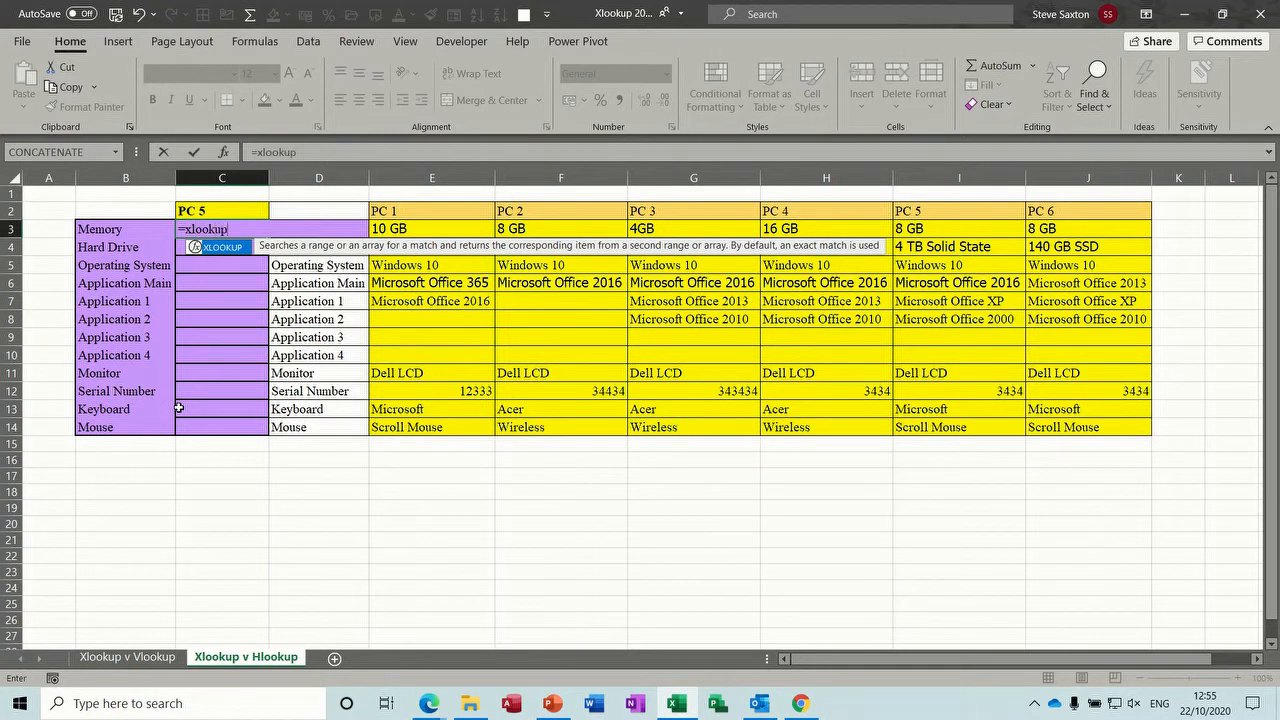
type("(")
left_click(201, 211)
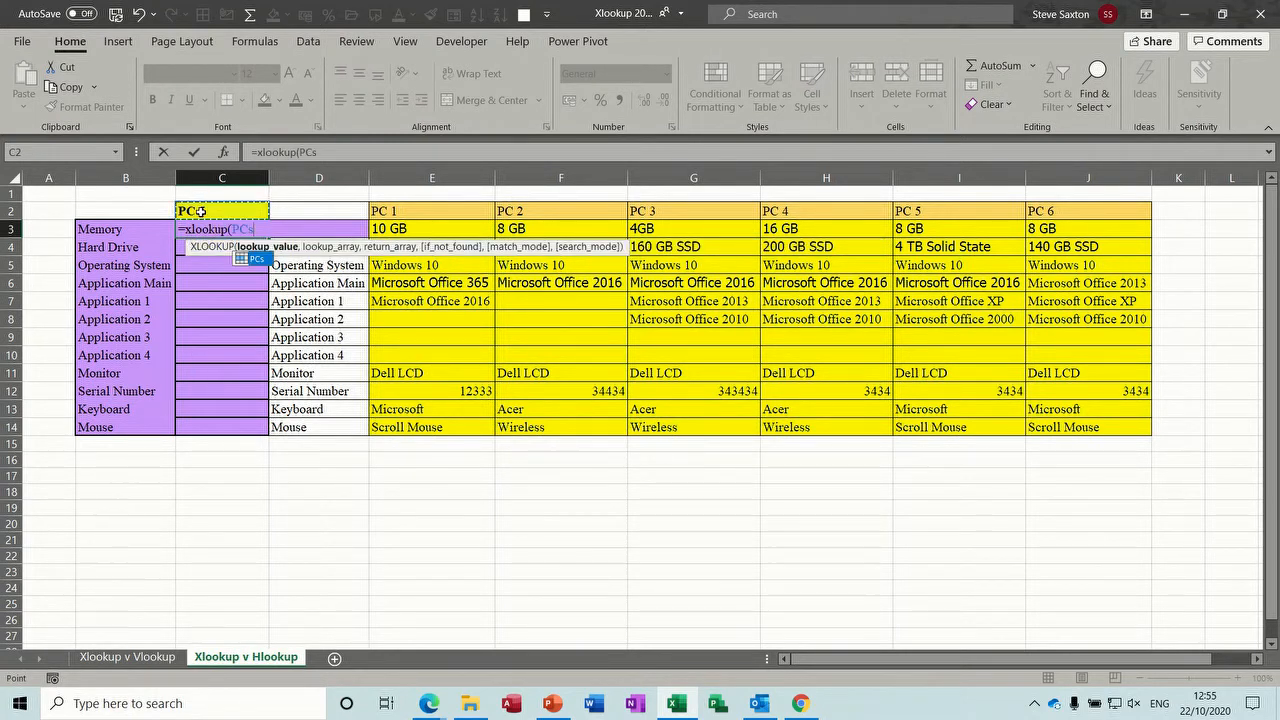
type(",")
left_click(405, 211)
left_click_drag(405, 211, 1071, 207)
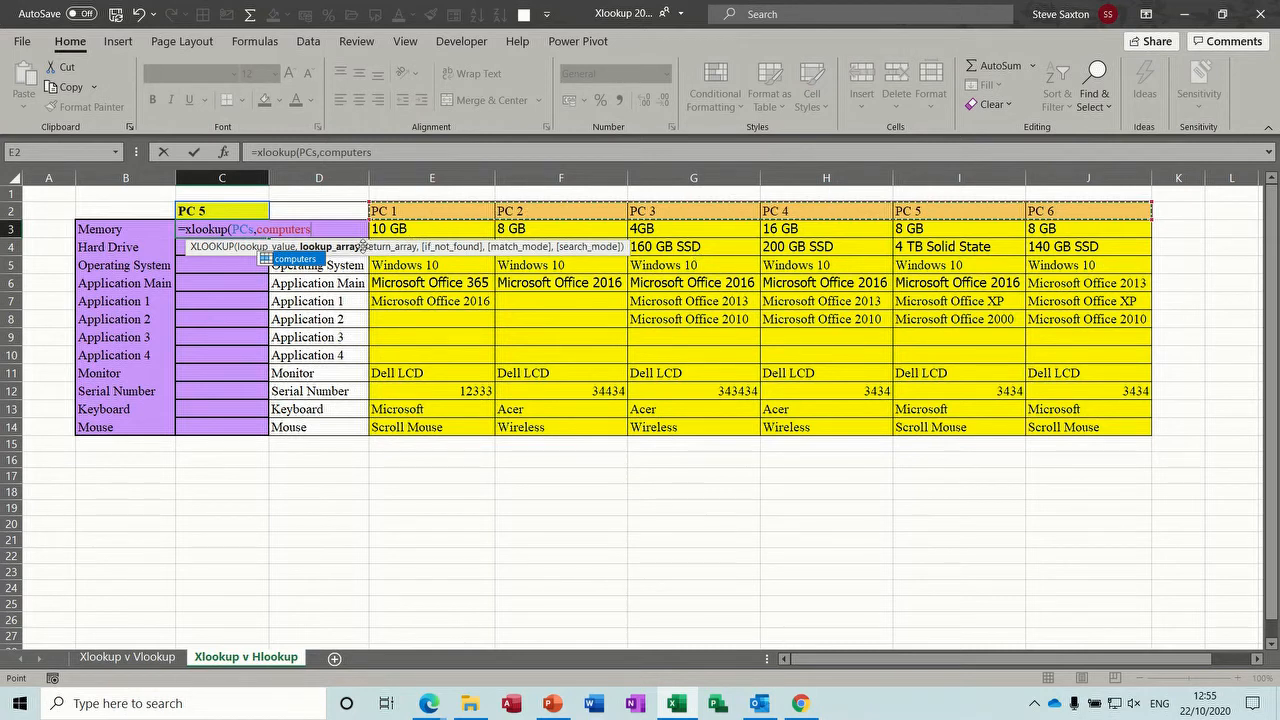
type(",")
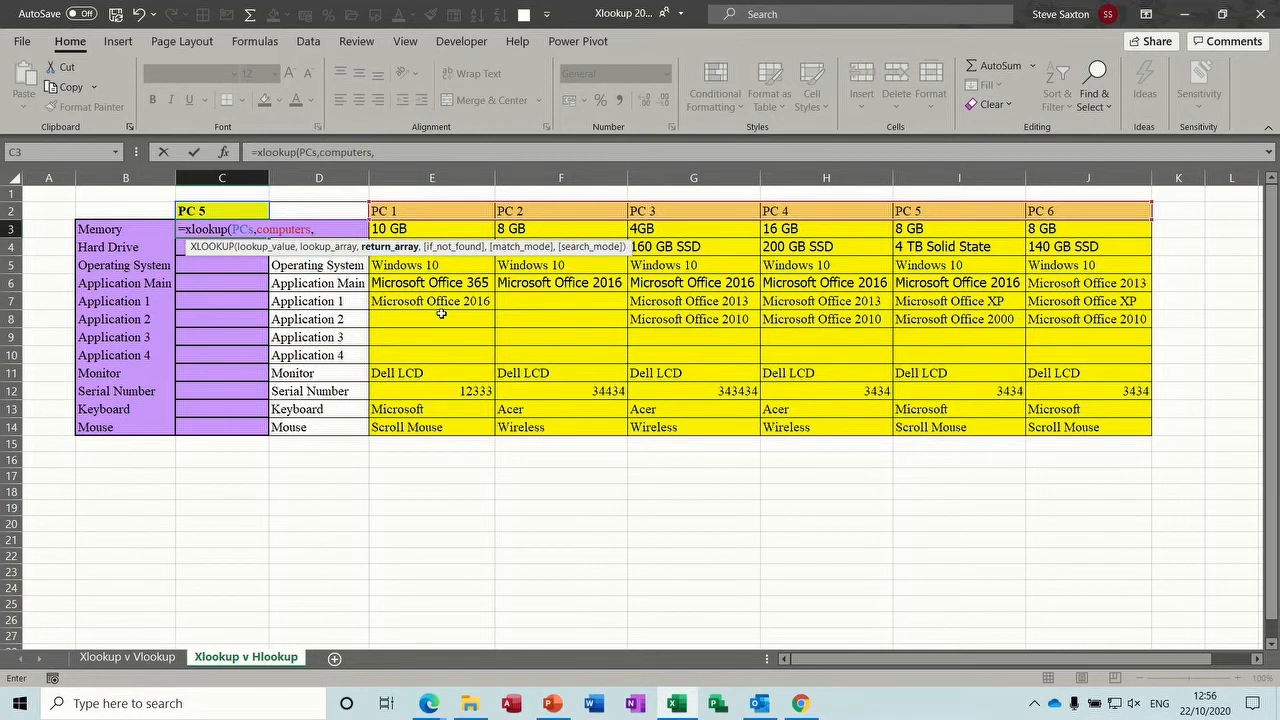
left_click_drag(420, 229, 1080, 420)
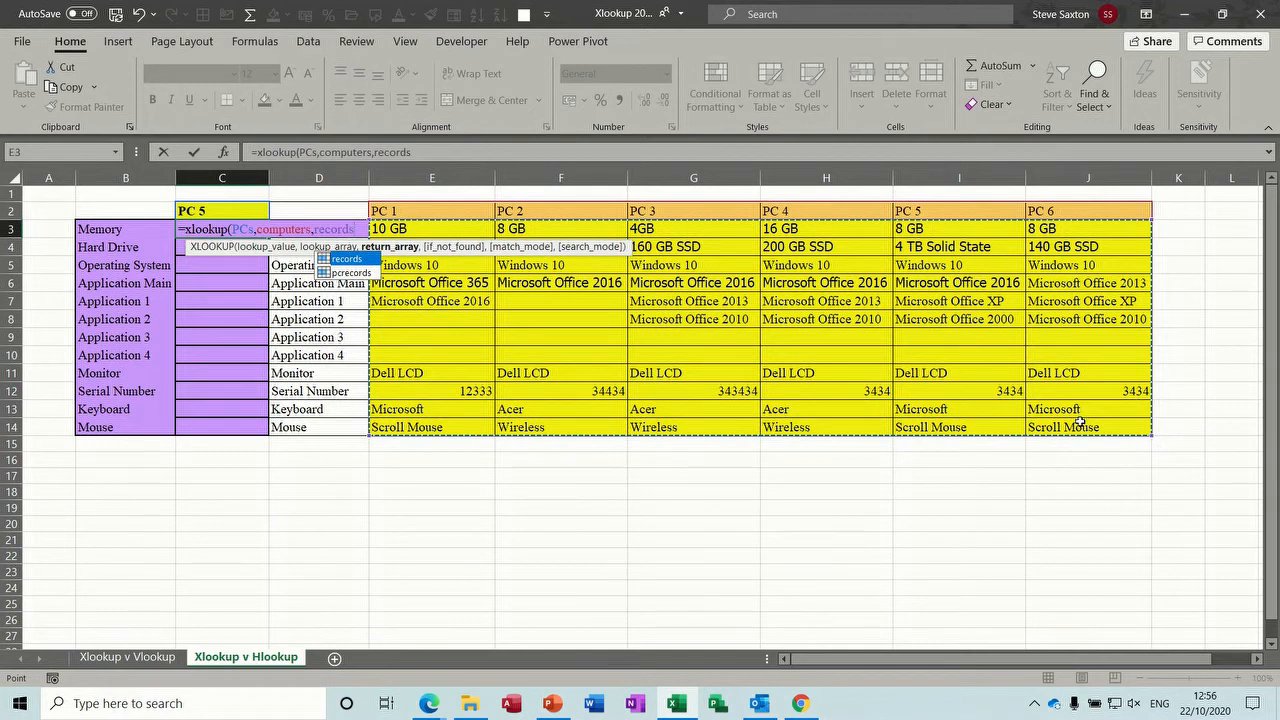
key("Return")
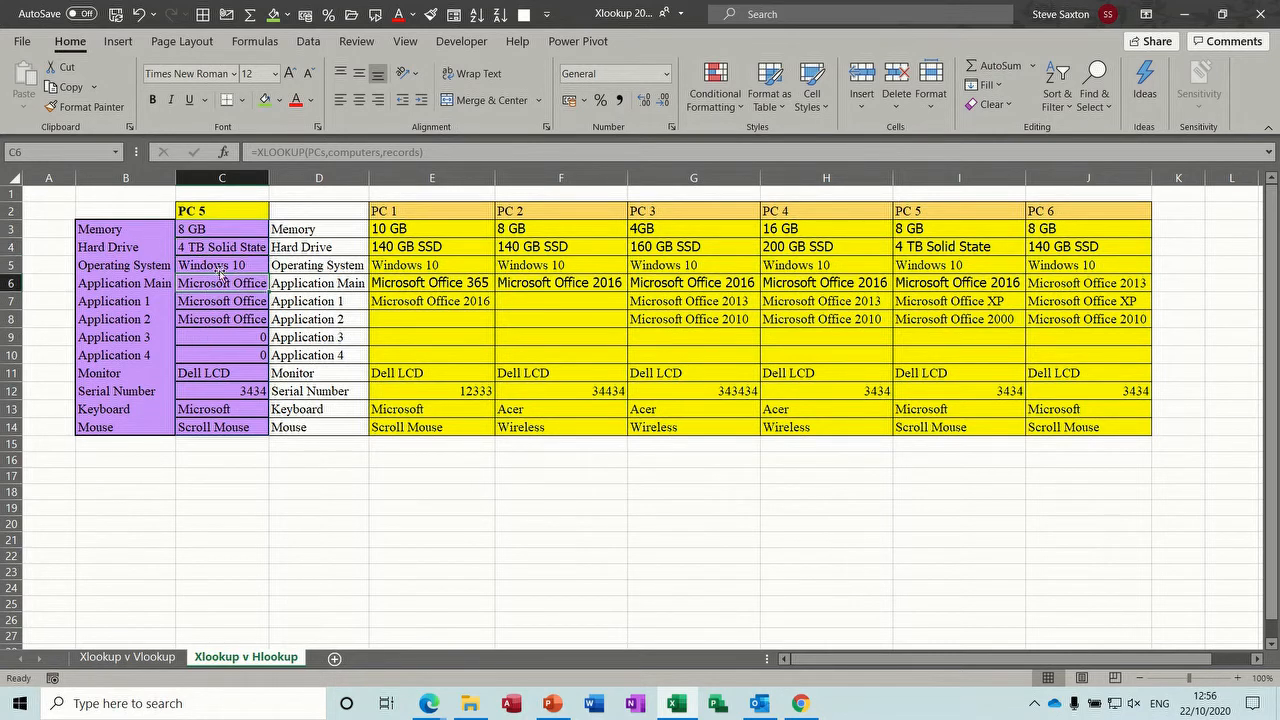
Choose PC 1 in the PC selector cell C2
left_click(235, 210)
left_click(276, 211)
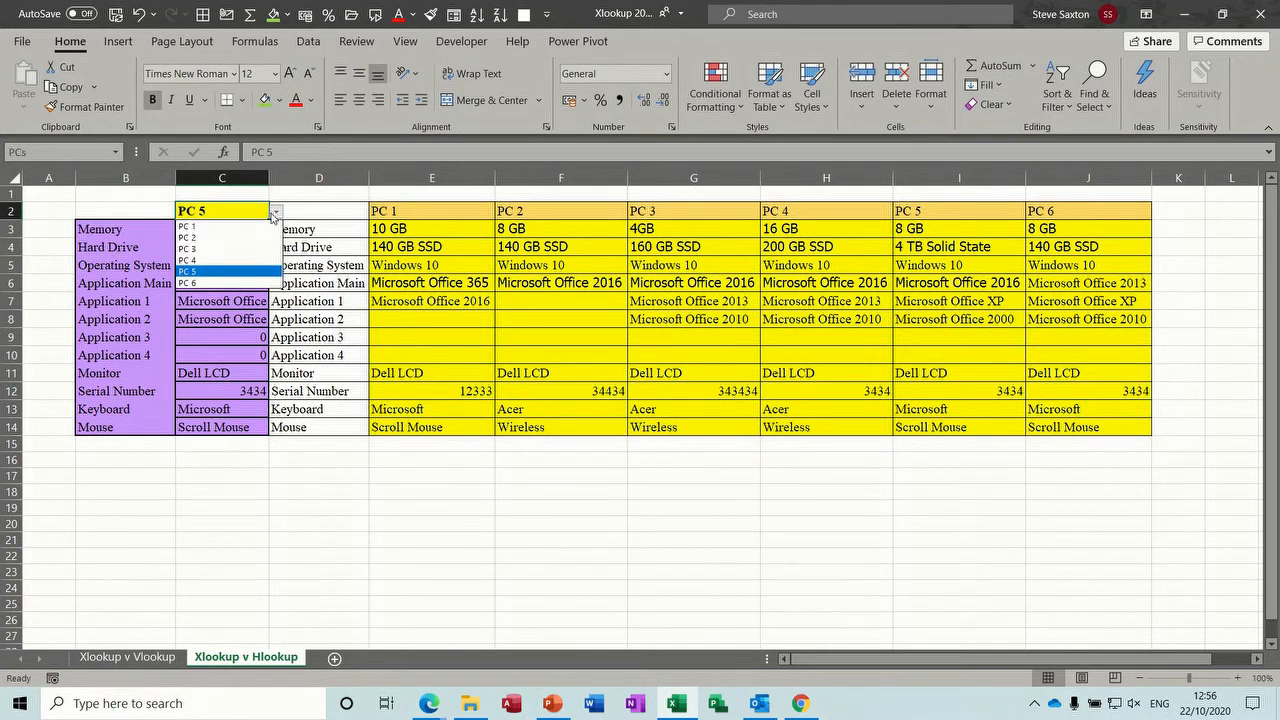
left_click(231, 228)
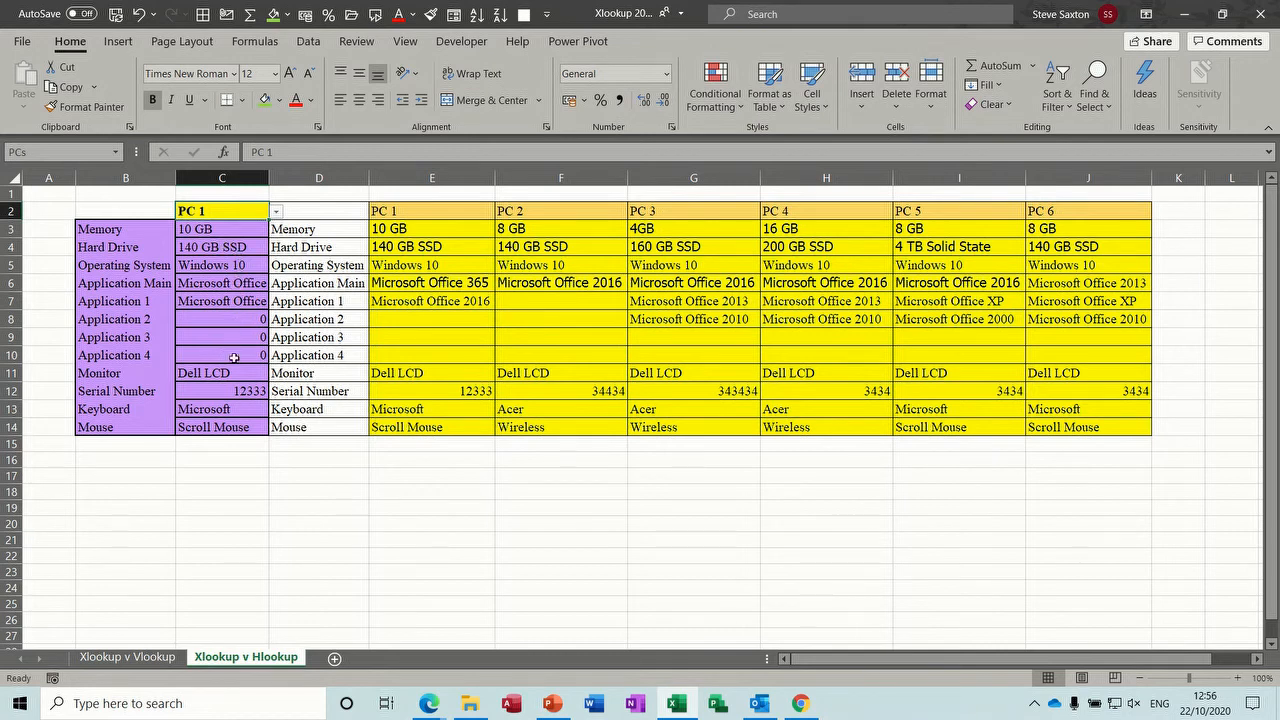
Test blocking the XLOOKUP spill range by entering R in the Operating System cell C5, inspect C3, and clear C5 again
type("R")
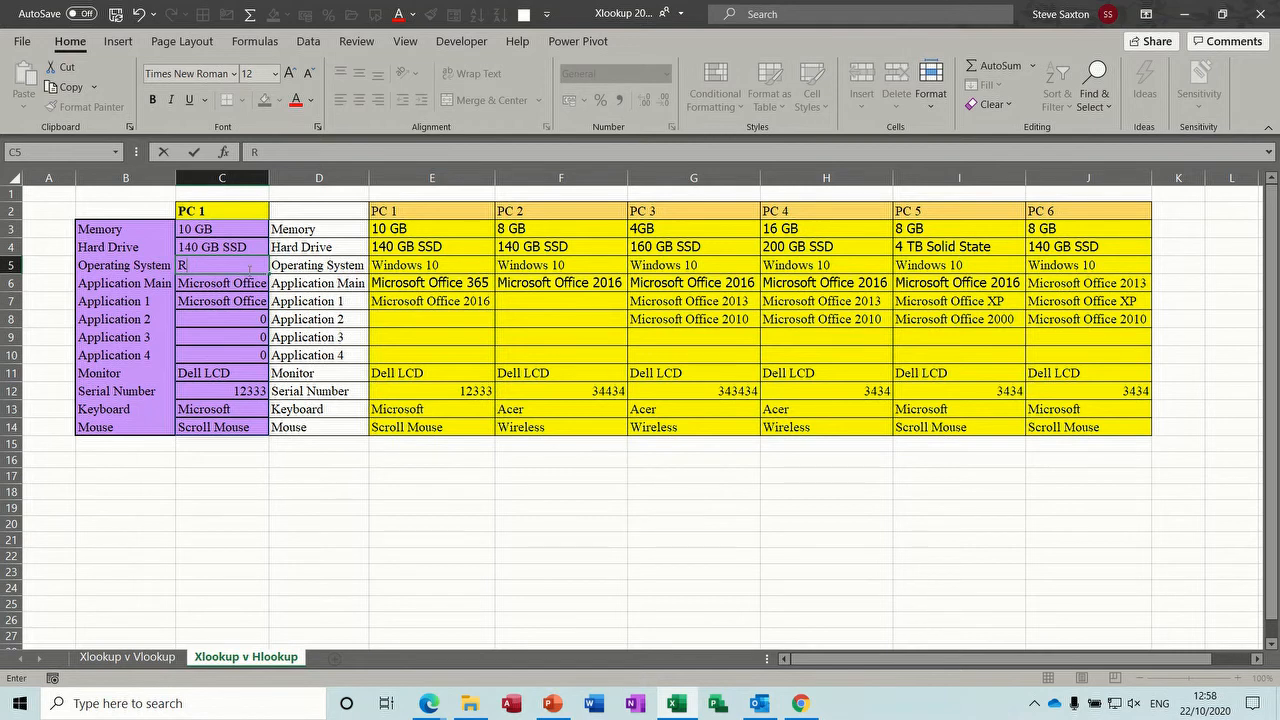
key("Return")
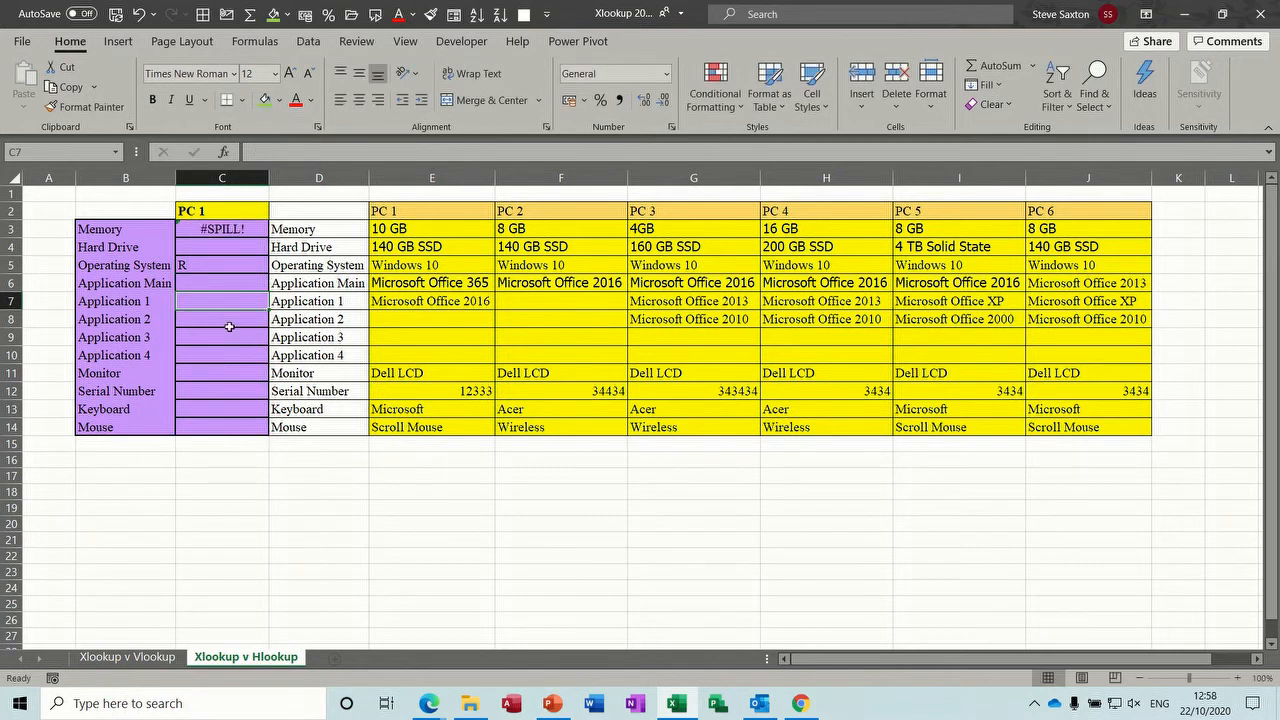
left_click(243, 231)
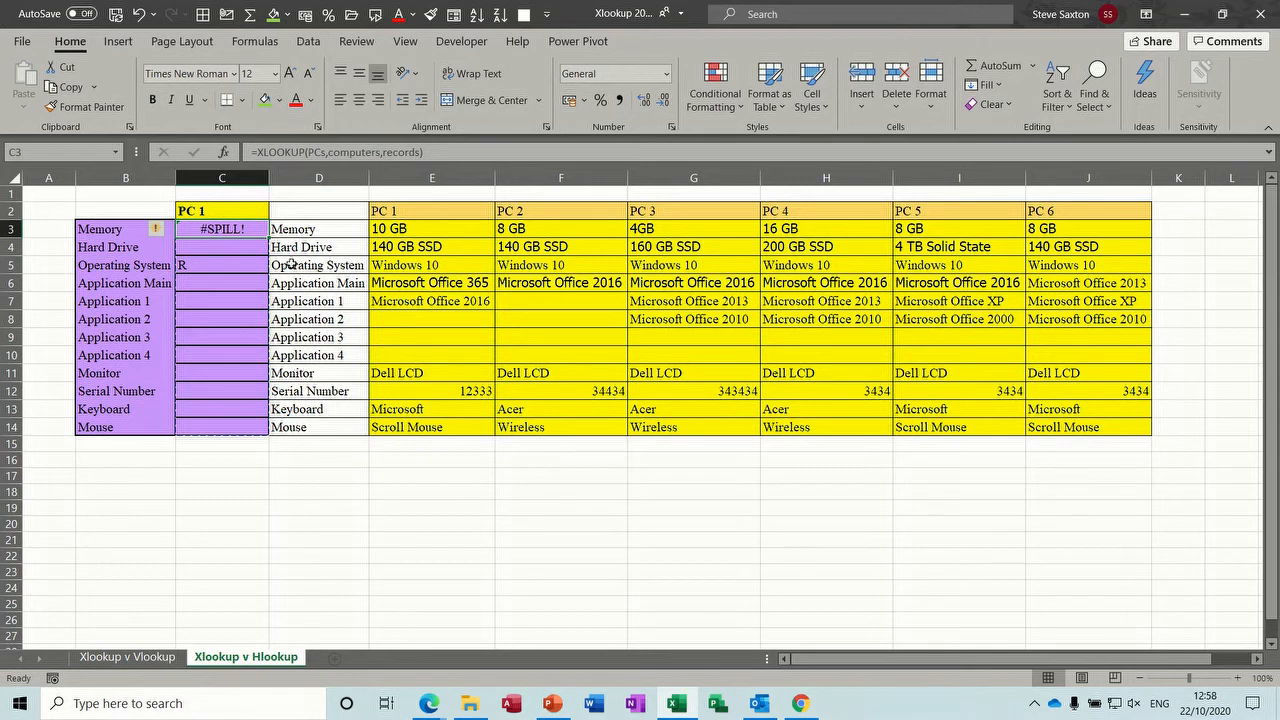
left_click(210, 271)
key("BackSpace")
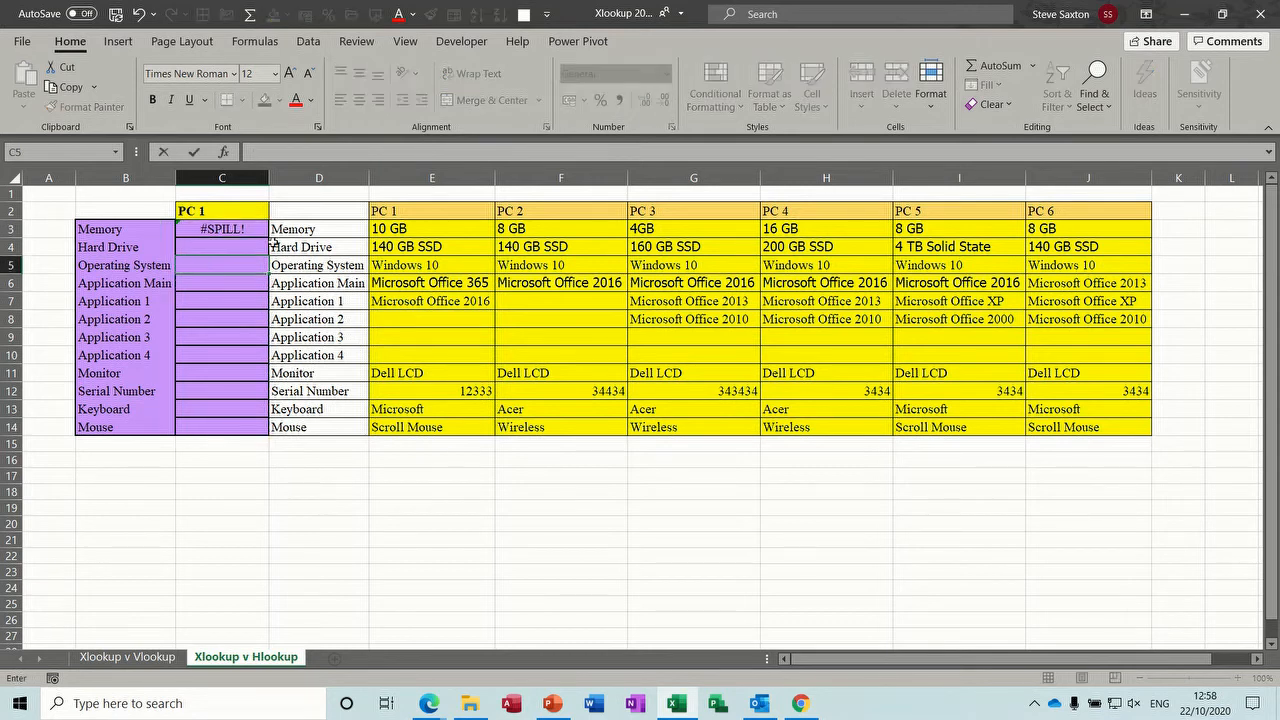
left_click(325, 263)
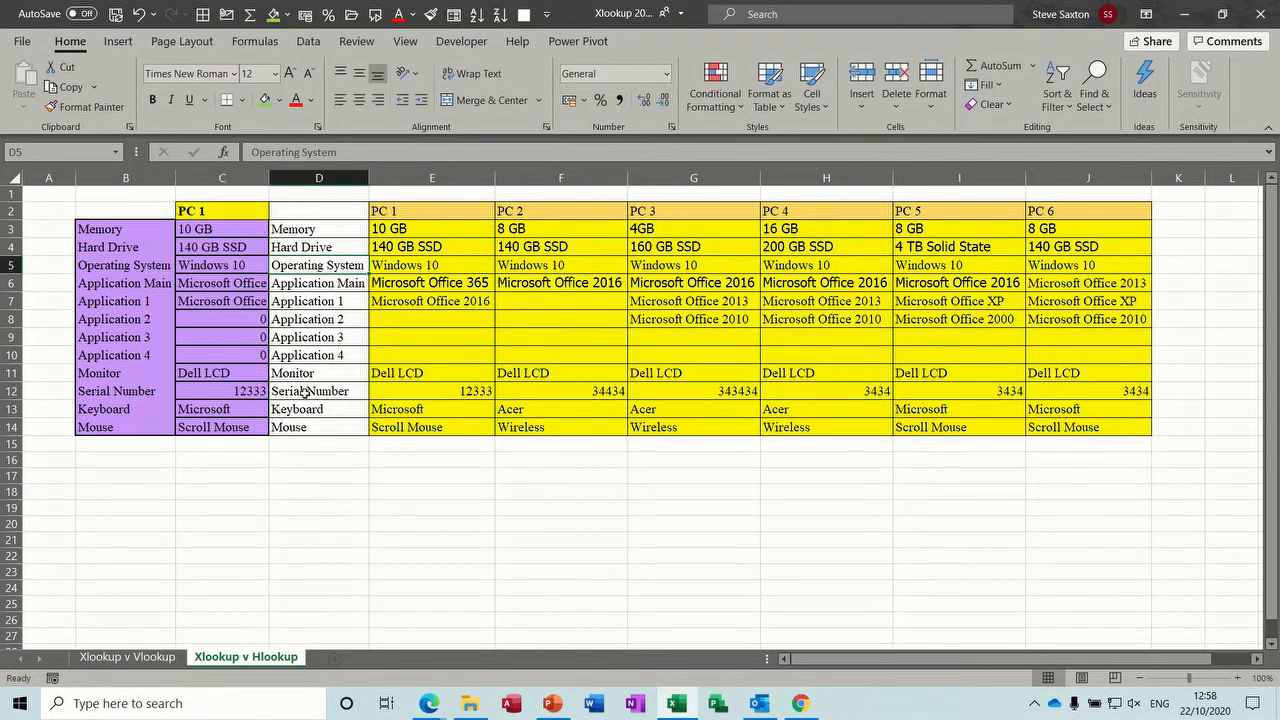
Repeat the spill test by entering e in the Application Main cell C6, and clear that entry again
left_click(207, 284)
type("e")
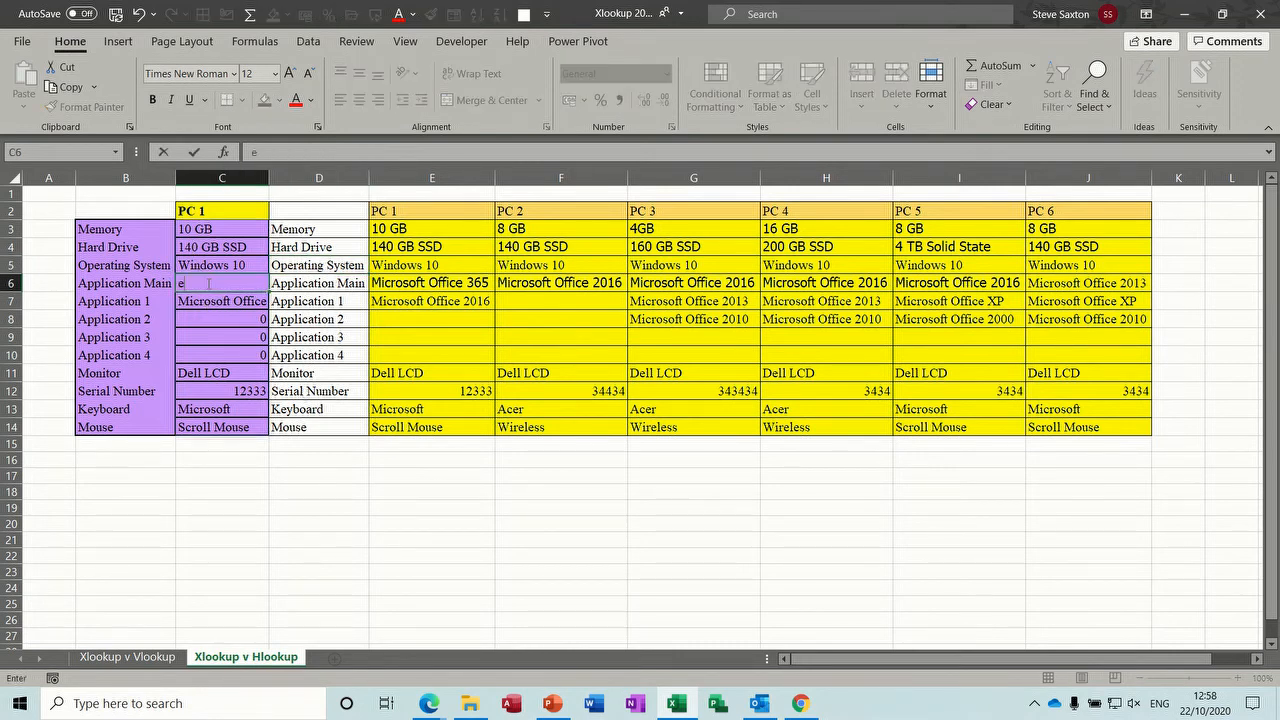
key("Return")
left_click(201, 285)
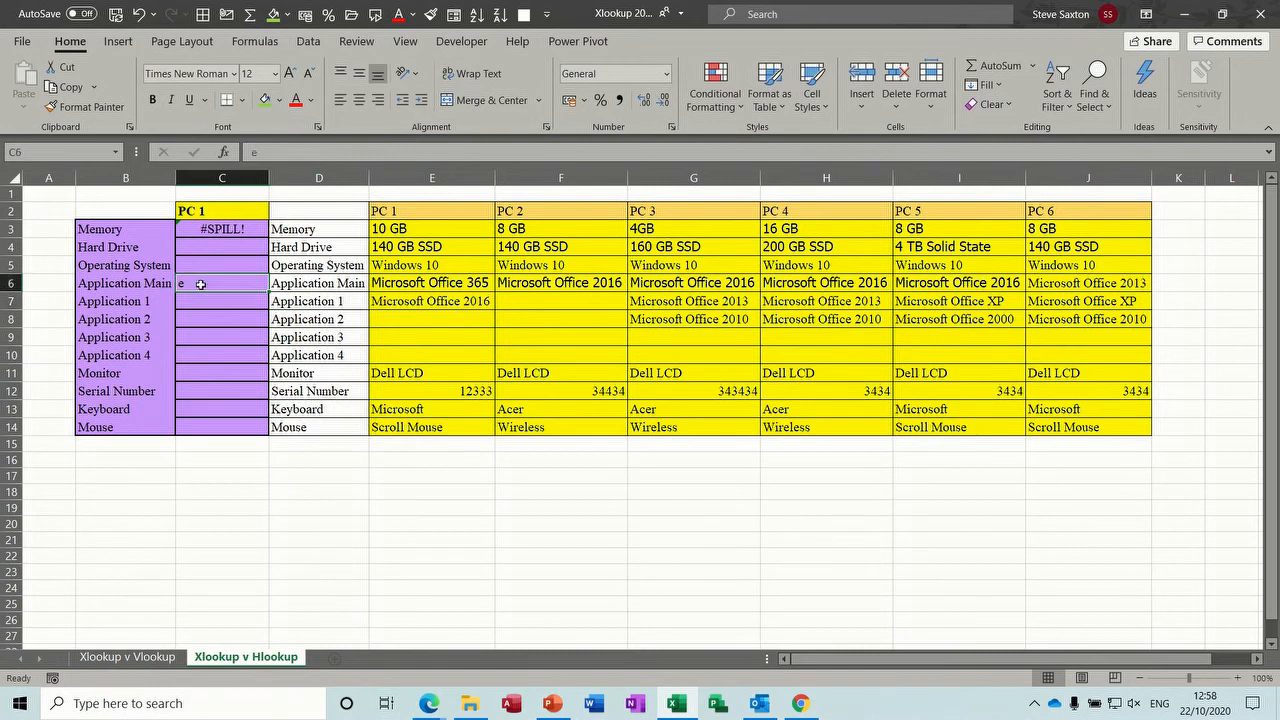
key("BackSpace")
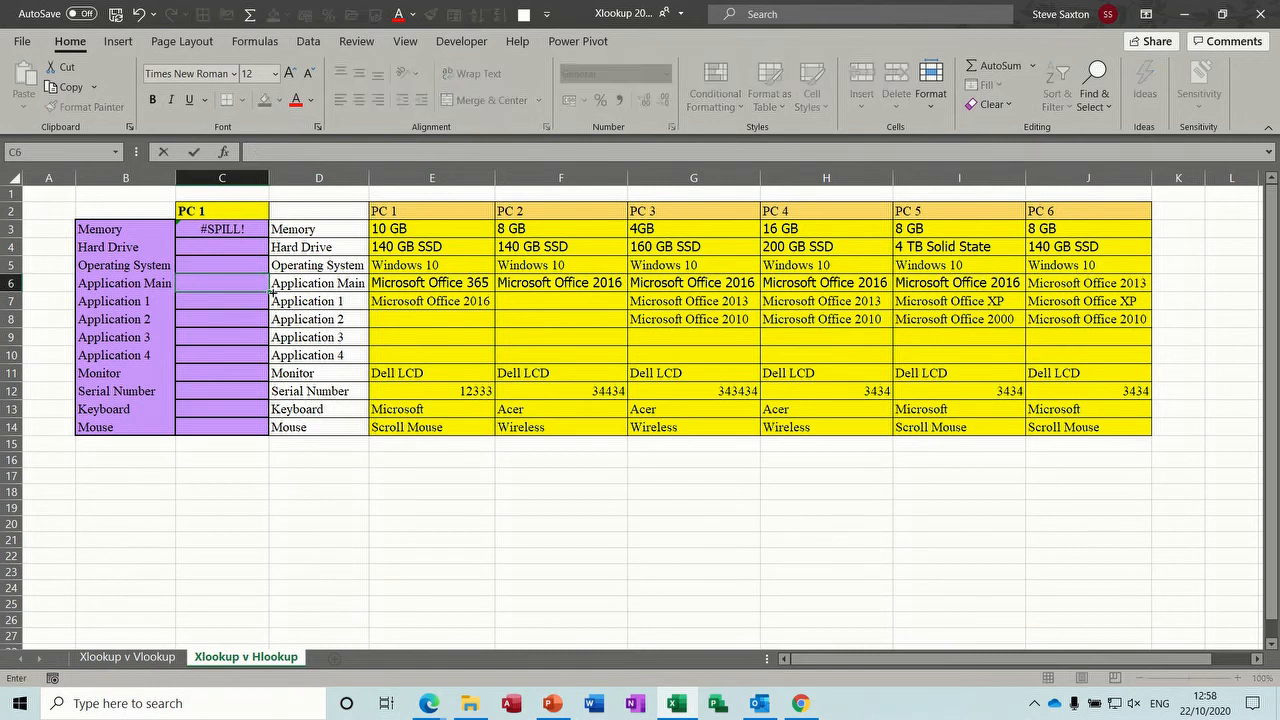
key("Return")
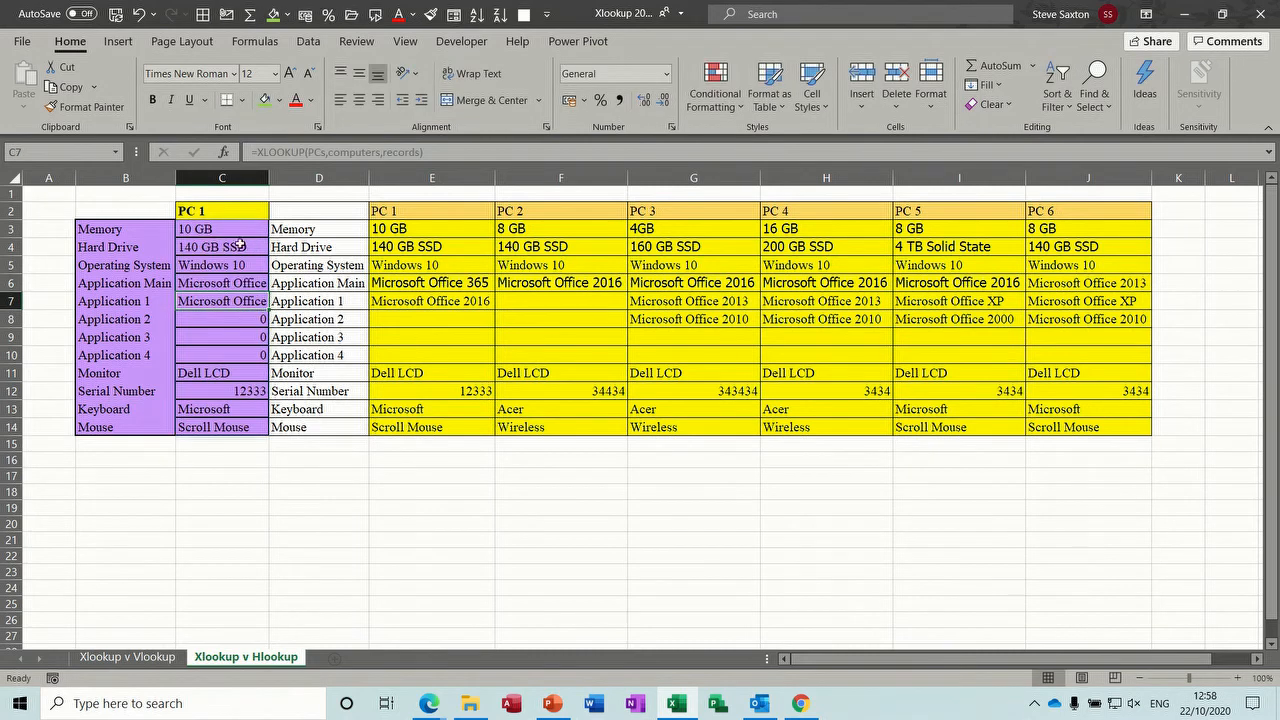